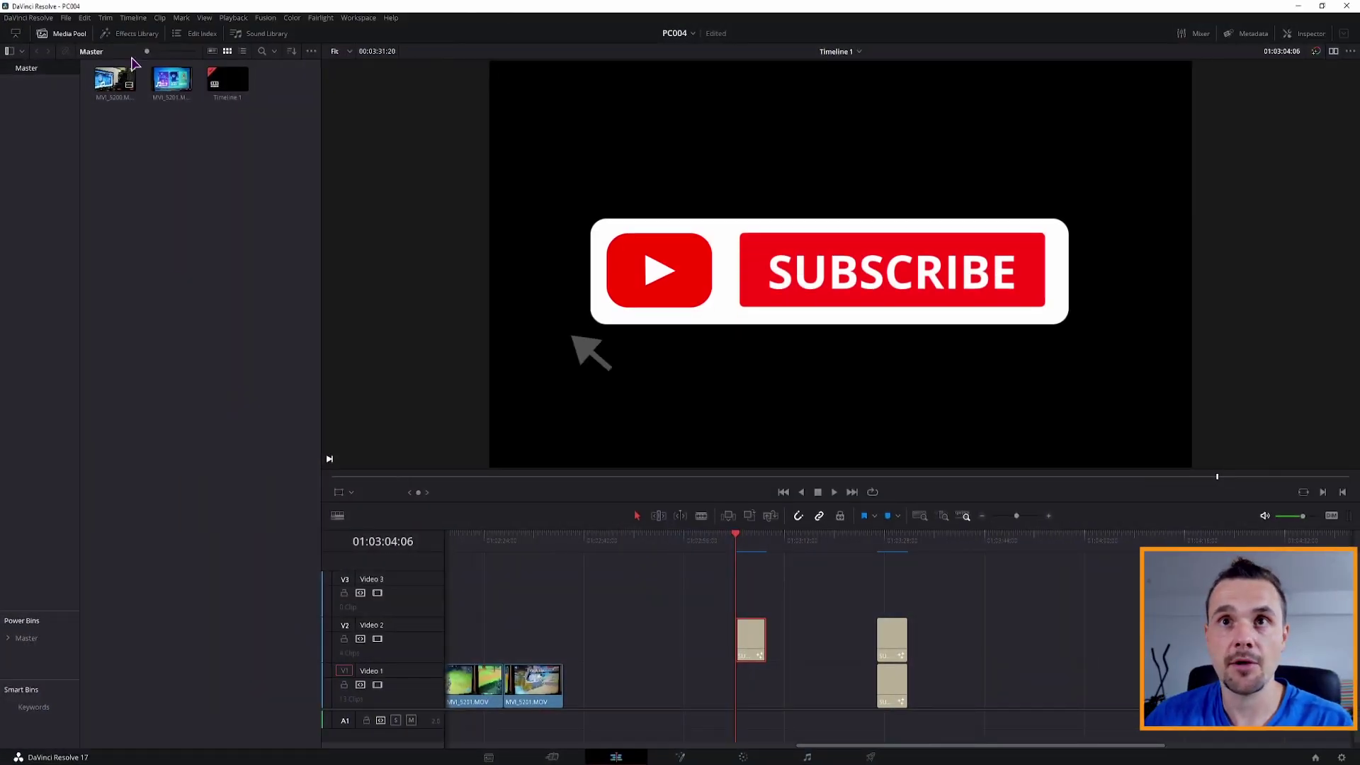
# - Play the Typo_07 SUPER TYPOGRAPHY title from the typo-filtered Titles in the Effects Library
pyautogui.click(129, 34)
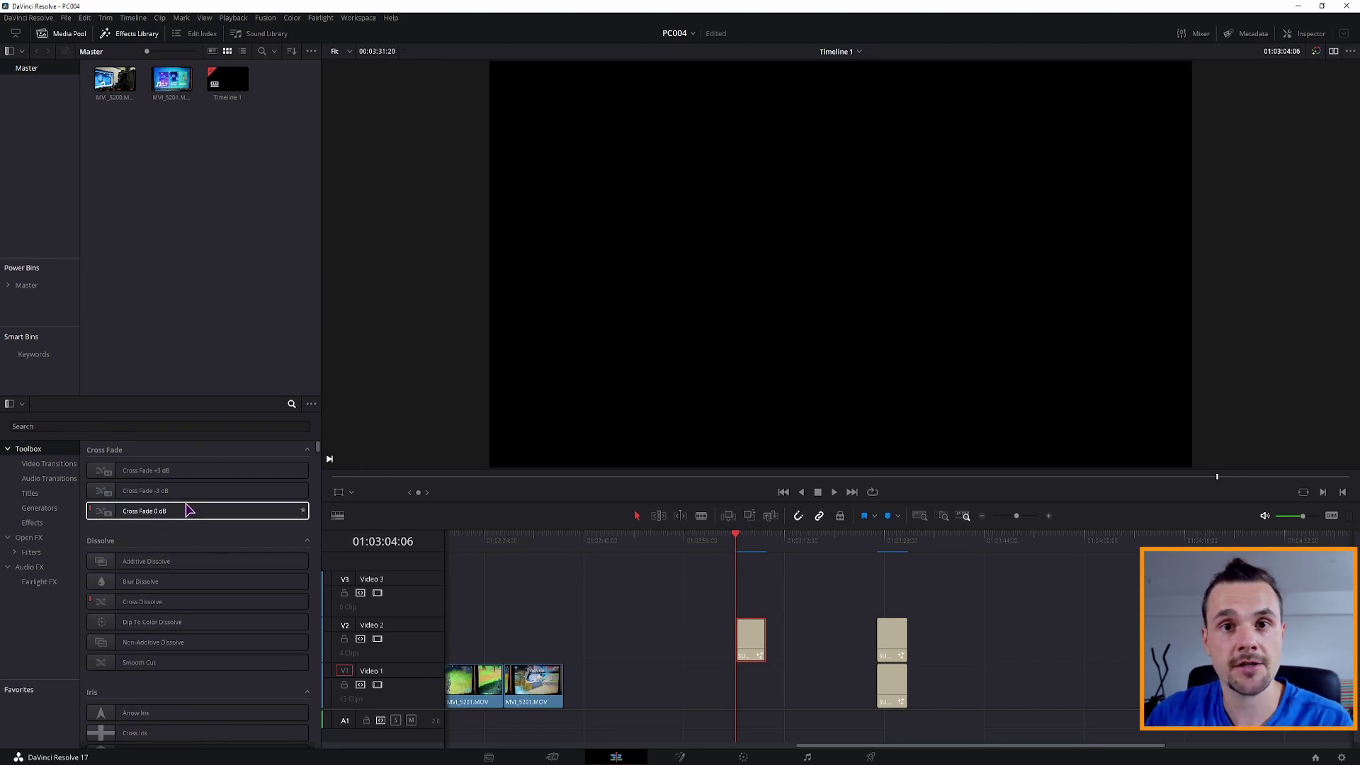
pyautogui.press('space')
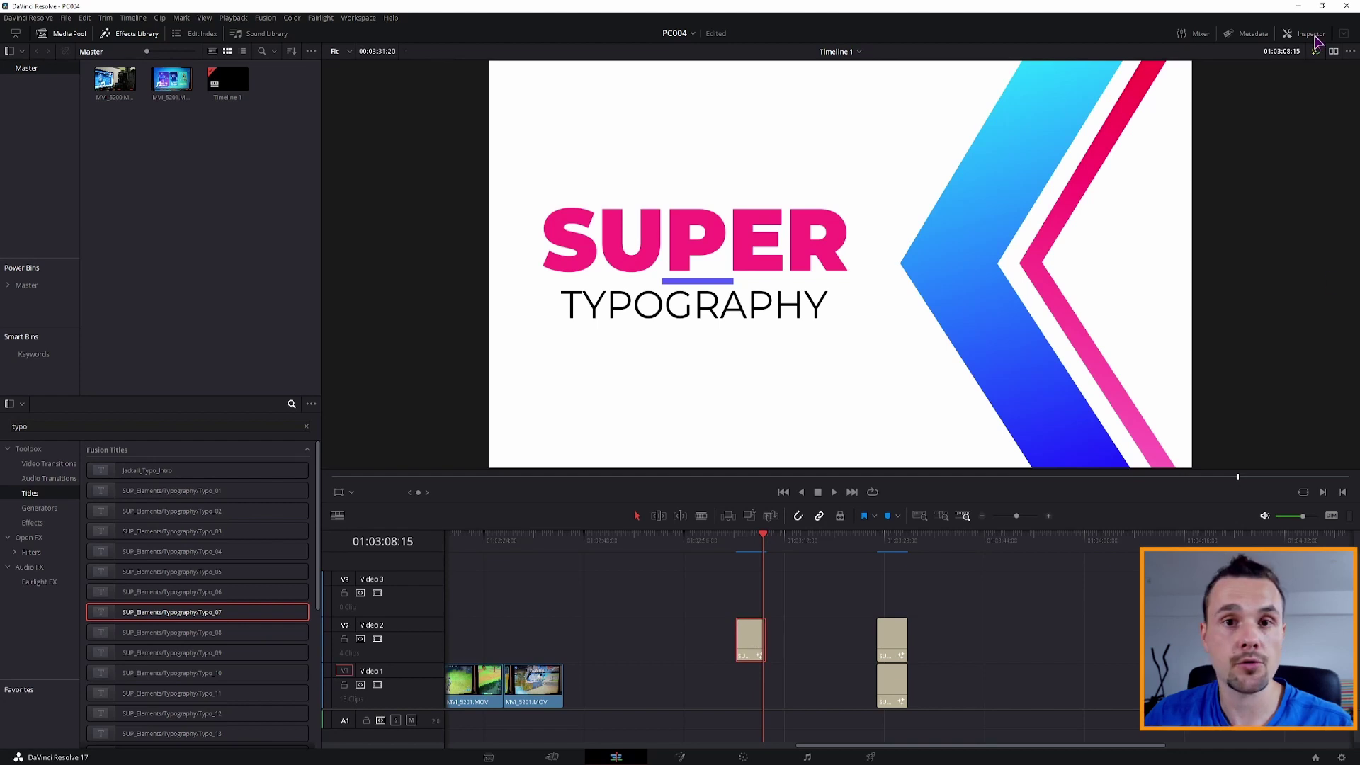
# - Review the Typo_07 title's controls in the Inspector
pyautogui.click(1311, 35)
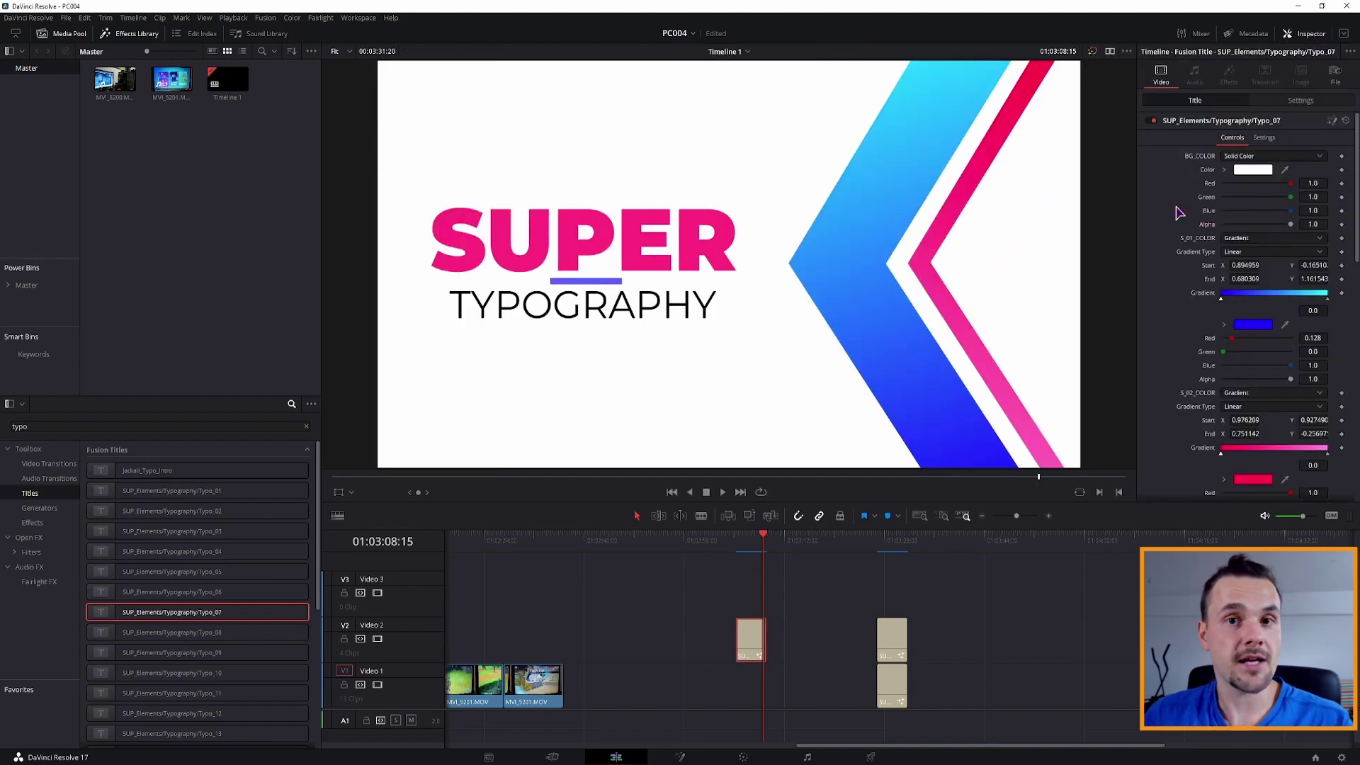
pyautogui.scroll(-5, 1179, 212)
pyautogui.scroll(-5, 1179, 213)
pyautogui.scroll(-5, 1178, 212)
pyautogui.scroll(-5, 1179, 212)
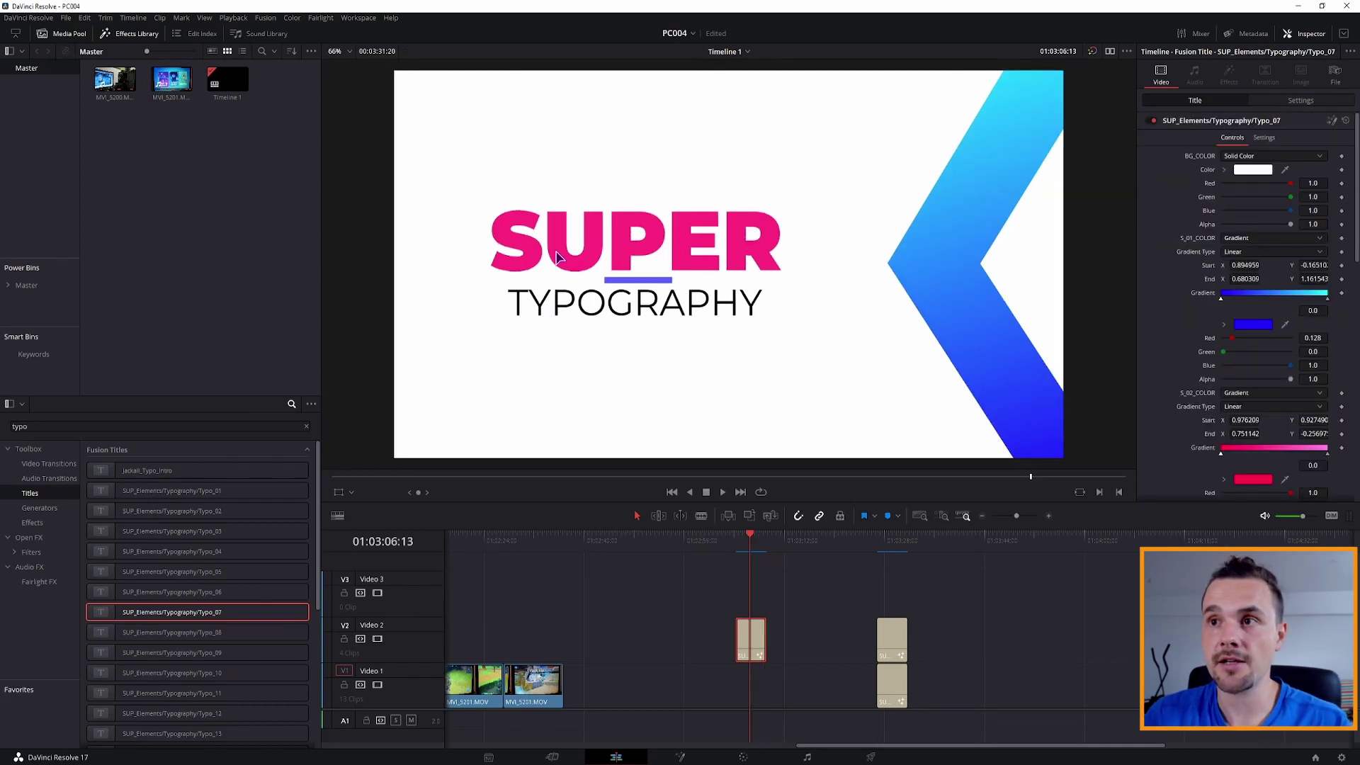
# - Play the later title on the timeline to preview its animation
pyautogui.click(879, 544)
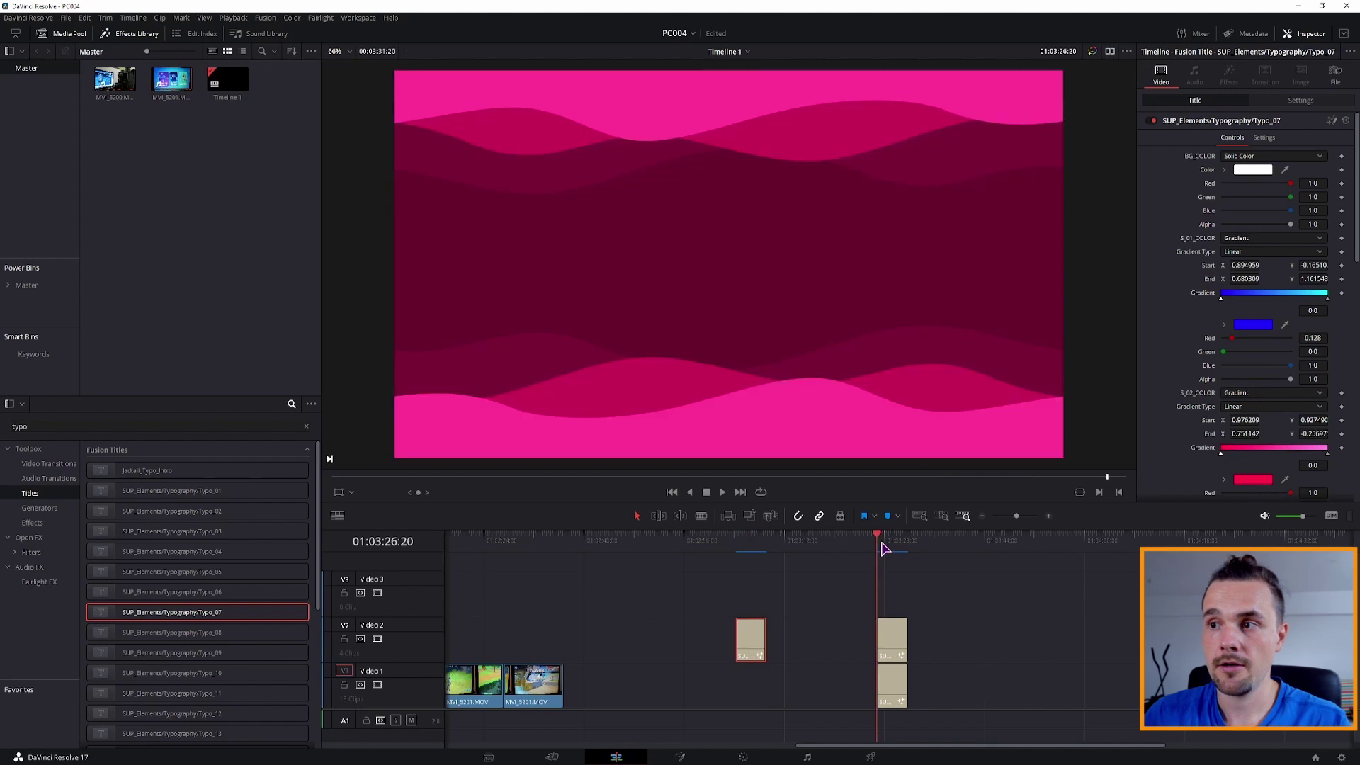
pyautogui.press('space')
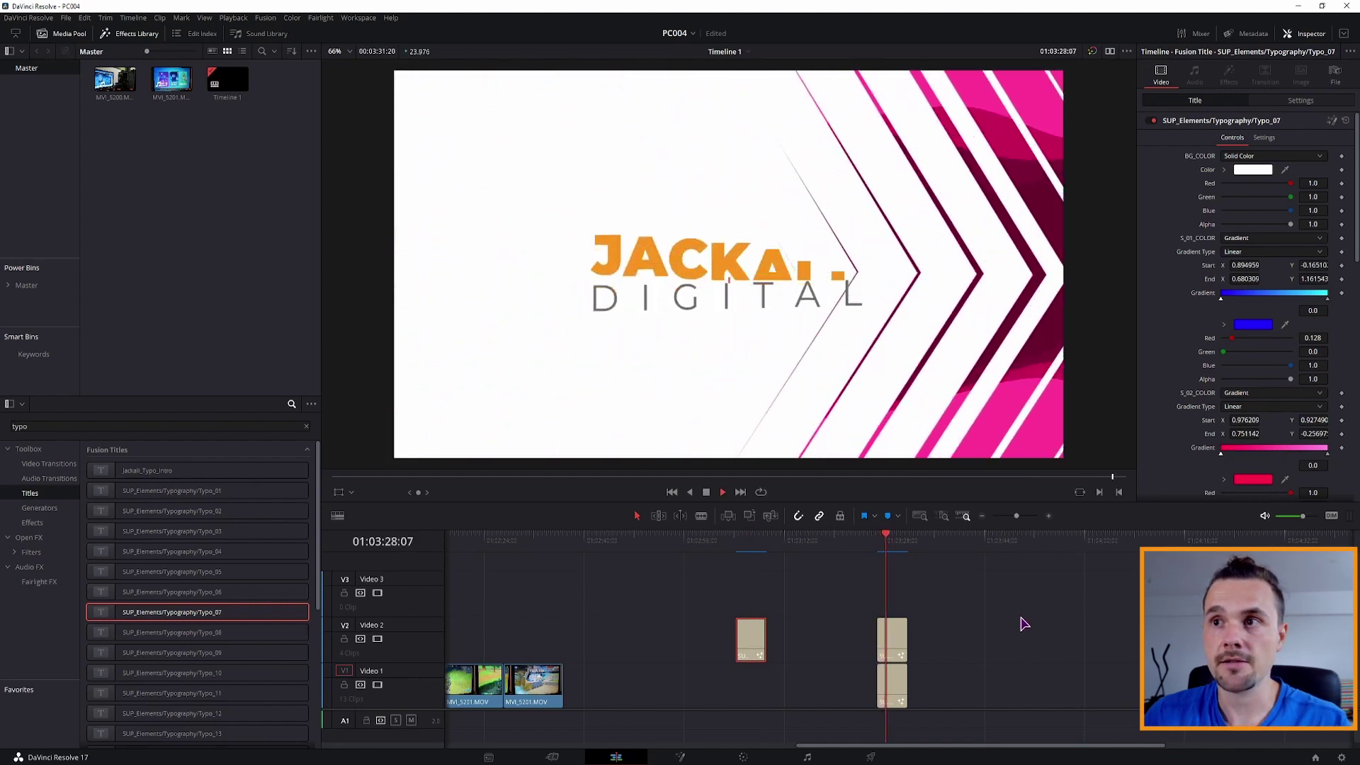
pyautogui.press('space')
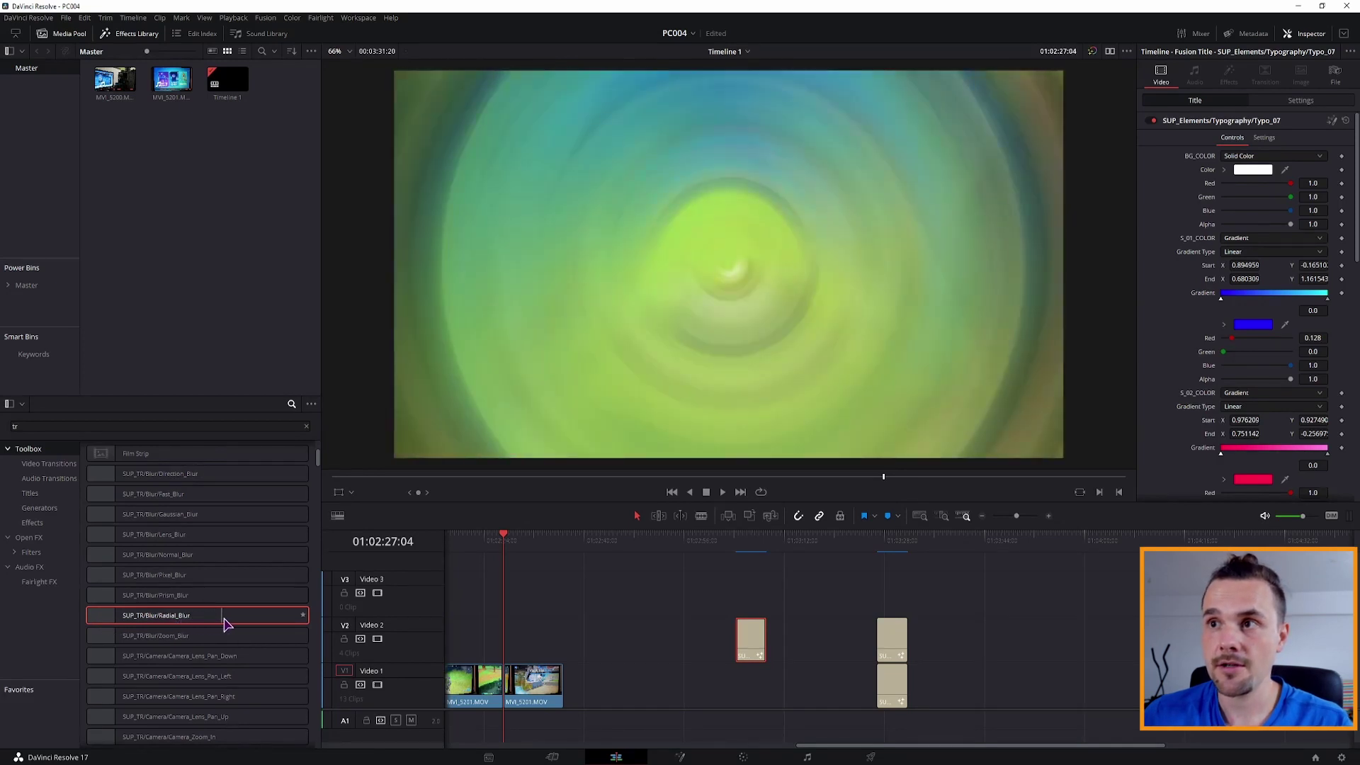
# - Drop Radial_Blur onto the Video 1 edit point, then zoom in and select it
pyautogui.moveTo(212, 619); pyautogui.dragTo(504, 681)
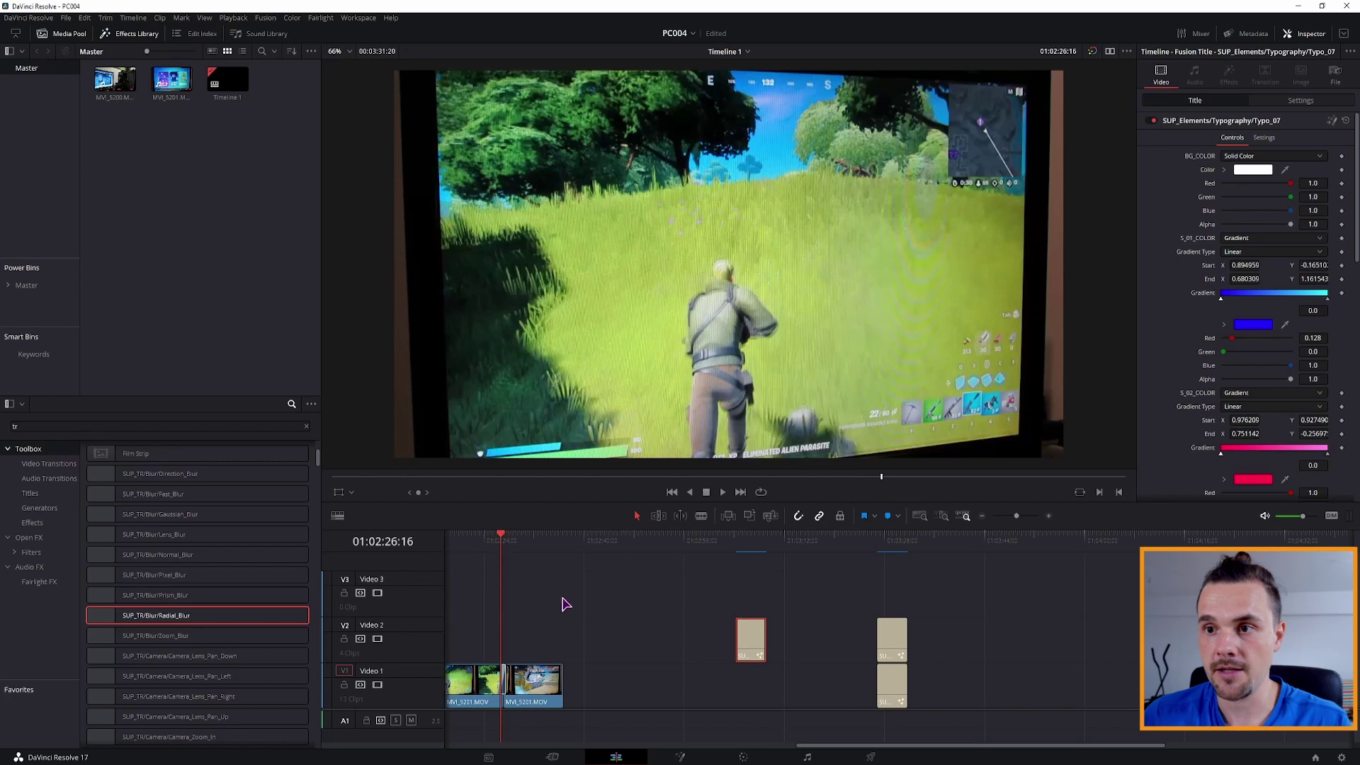
pyautogui.hotkey('ctrl', '=')
pyautogui.hotkey('ctrl', '=')
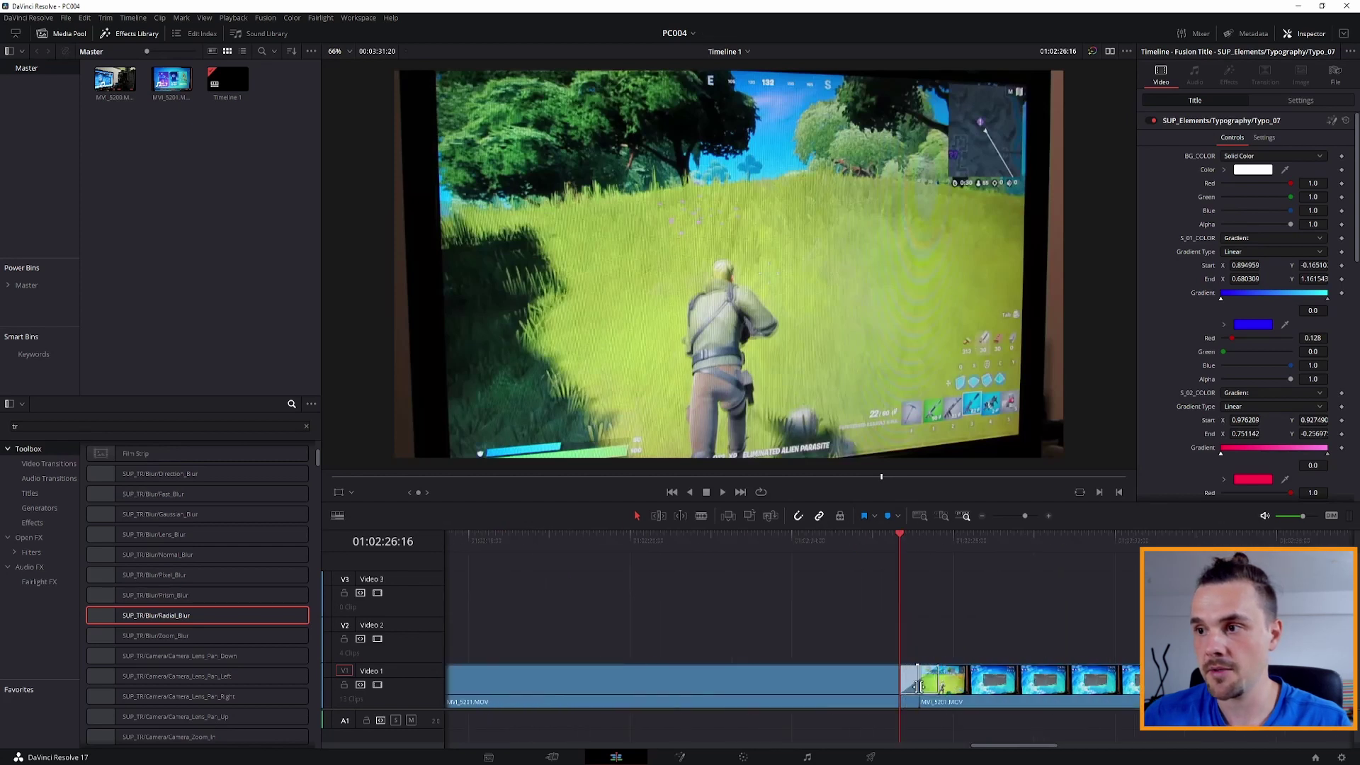
pyautogui.click(909, 687)
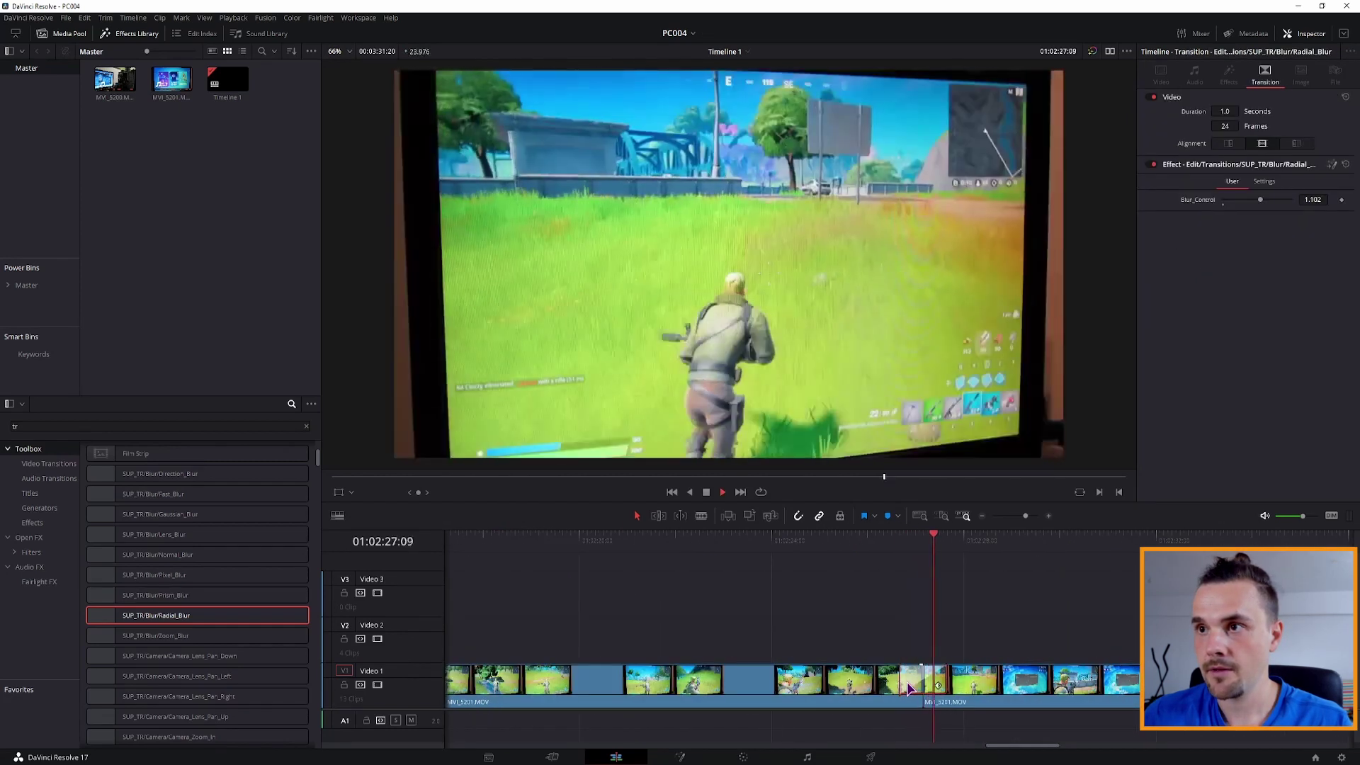
# - Open the Radial_Blur transition in Fusion from its context menu
pyautogui.click(893, 542)
pyautogui.rightClick(911, 685)
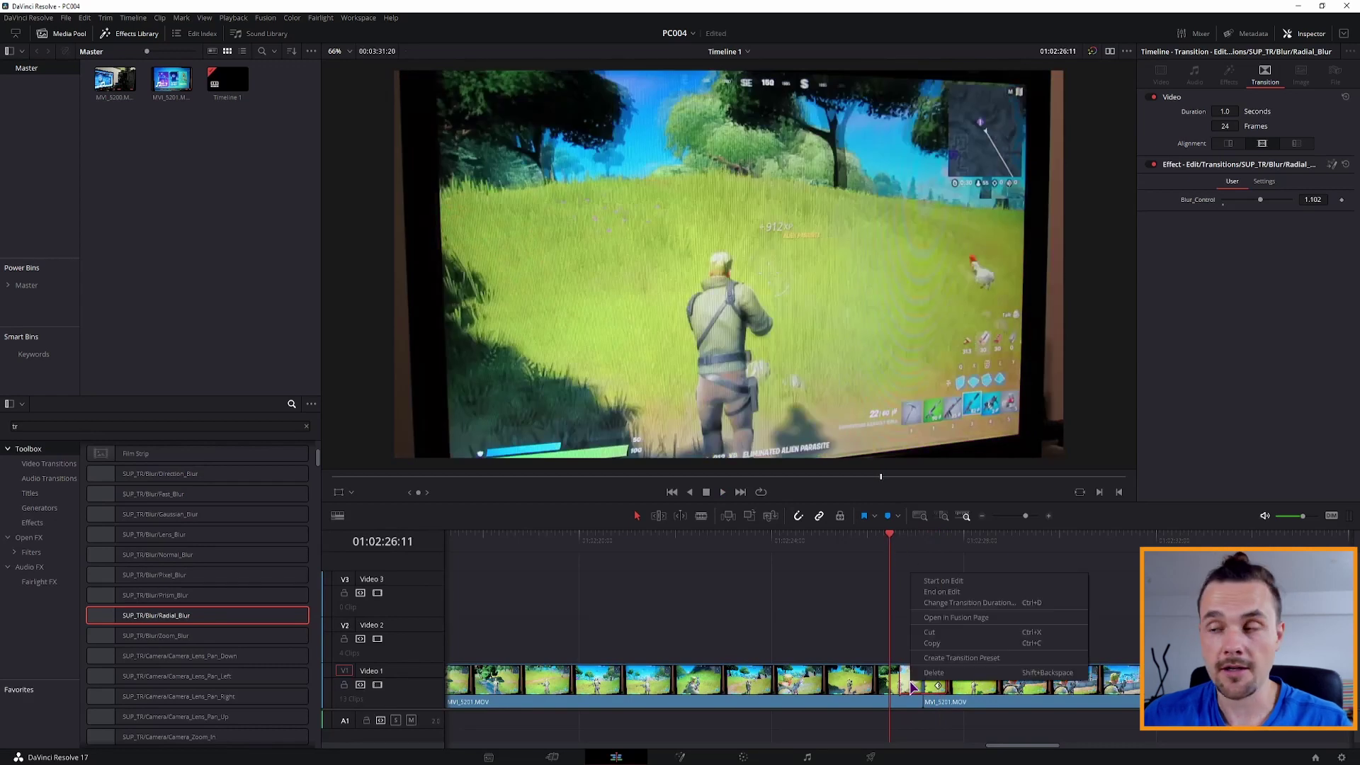
pyautogui.click(943, 619)
pyautogui.write('ypo')
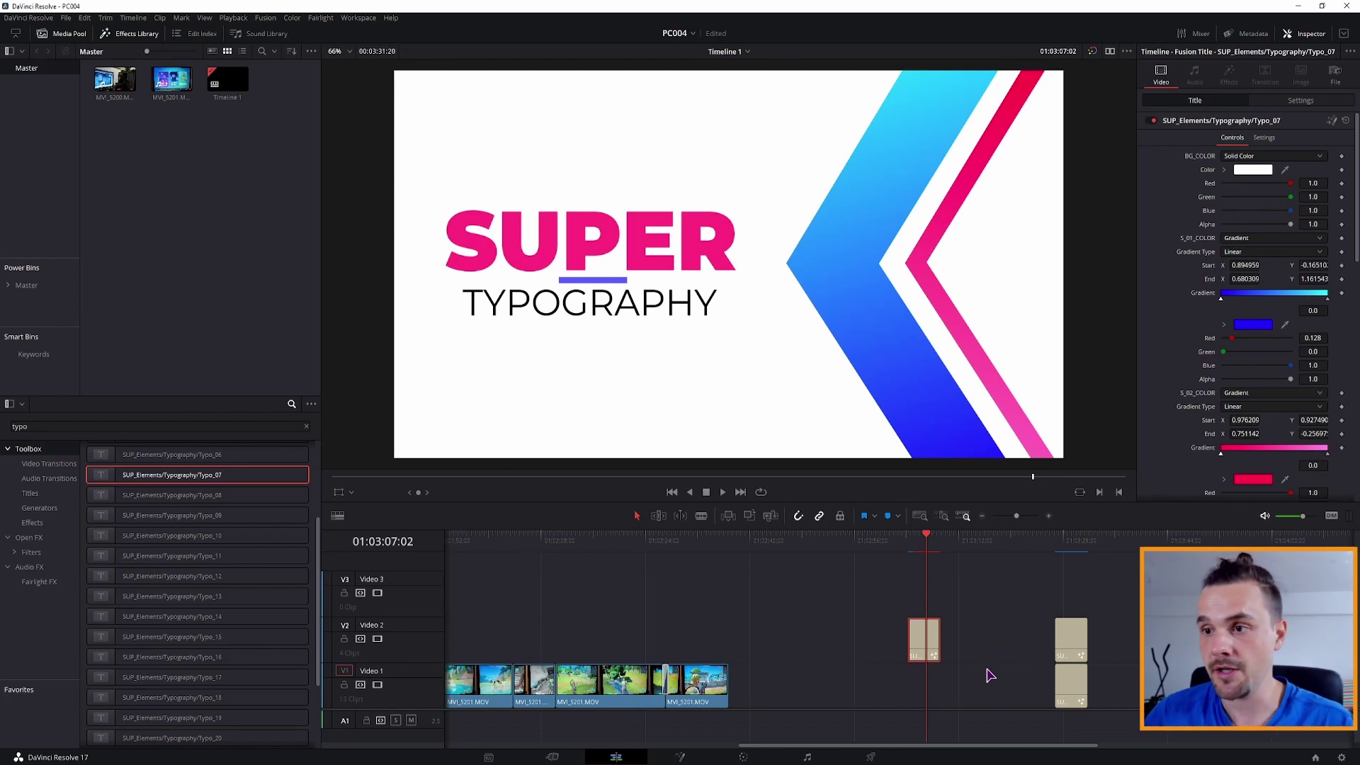
# - On the Fusion page, select the Typo_07 node and show its modifiers (Path3, Follower1, Path4, Follower2)
pyautogui.hotkey('shift', '5')
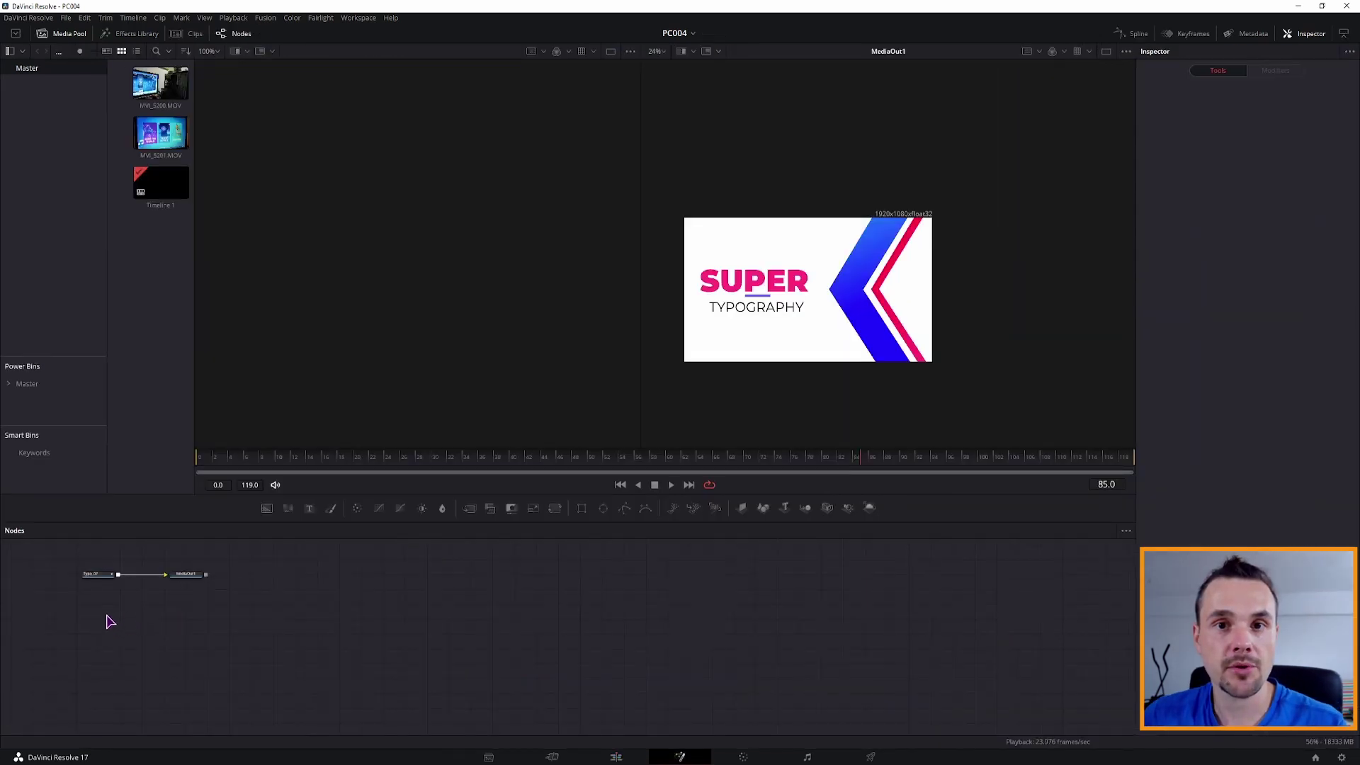
pyautogui.click(95, 577)
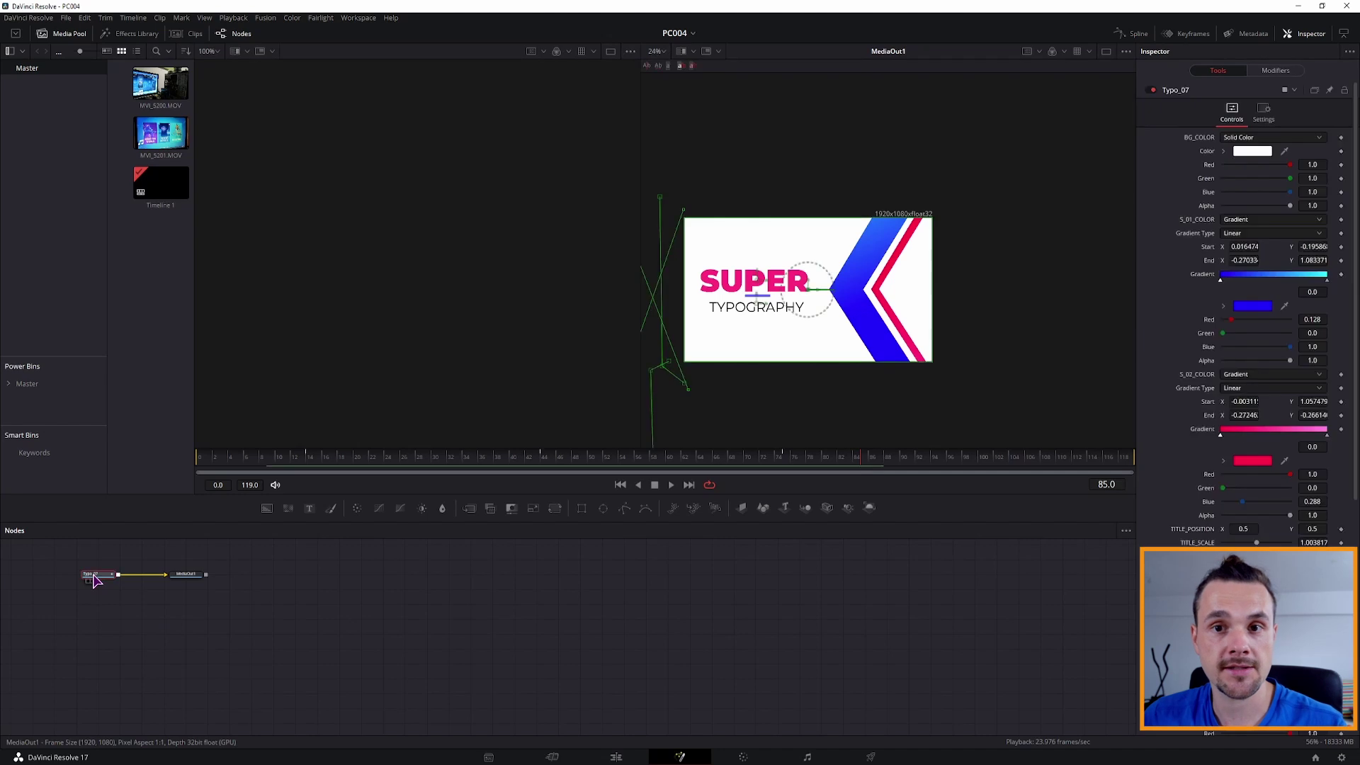
pyautogui.moveTo(104, 579)
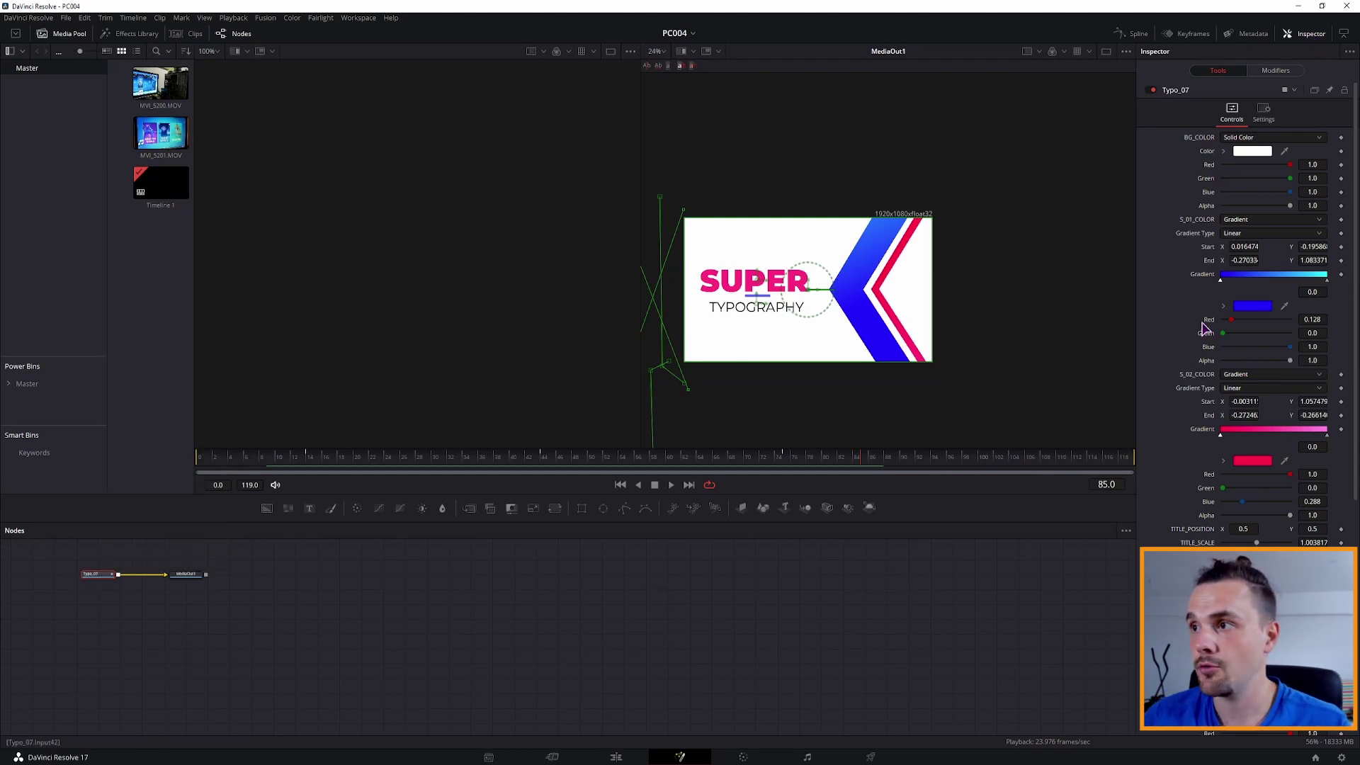
pyautogui.scroll(-5, 1211, 368)
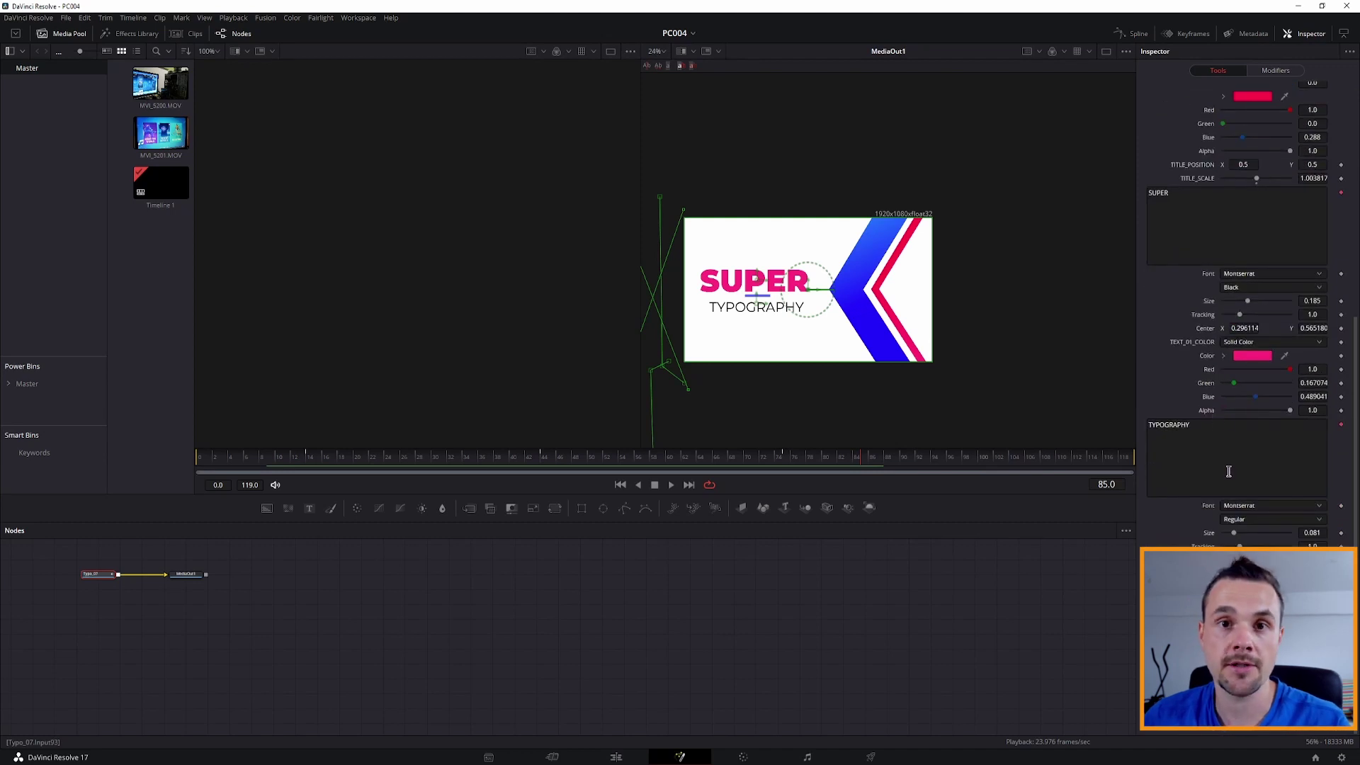
pyautogui.scroll(5, 1229, 471)
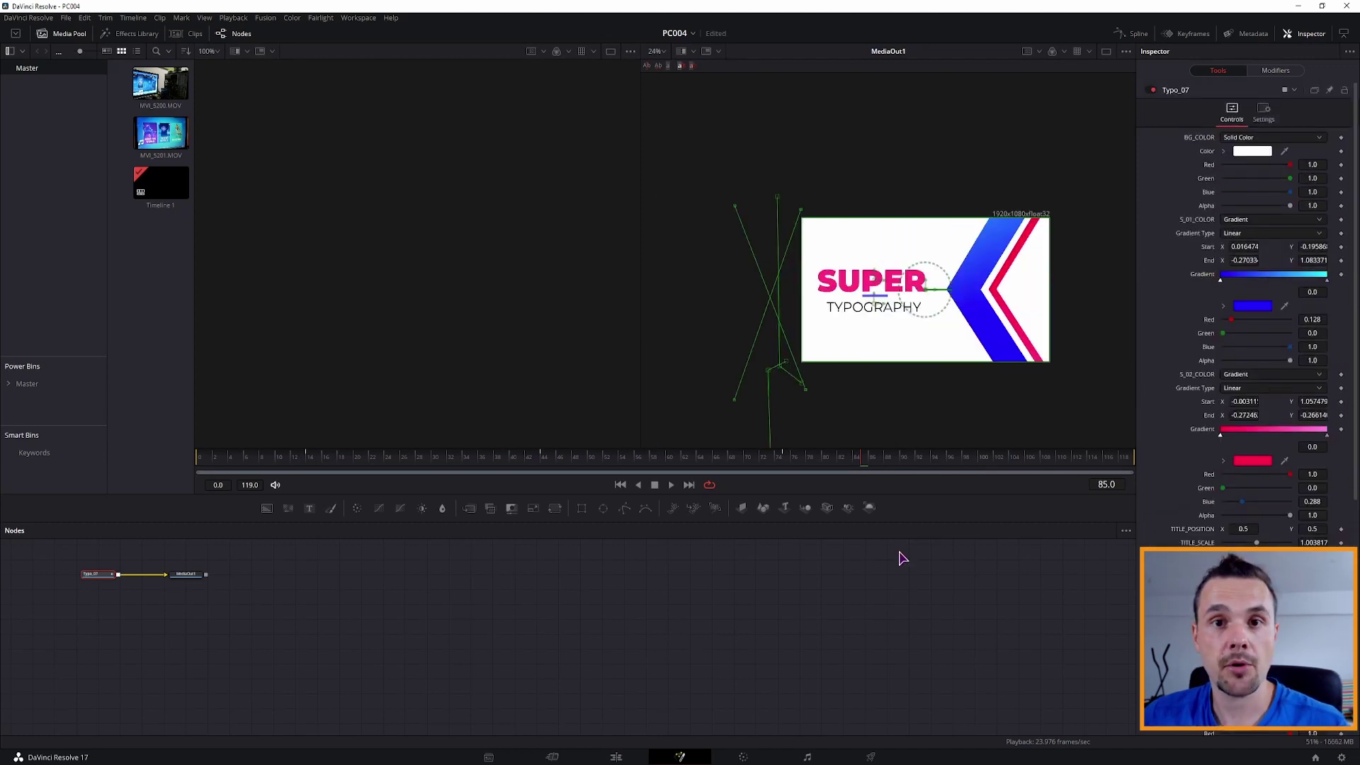
pyautogui.click(1272, 74)
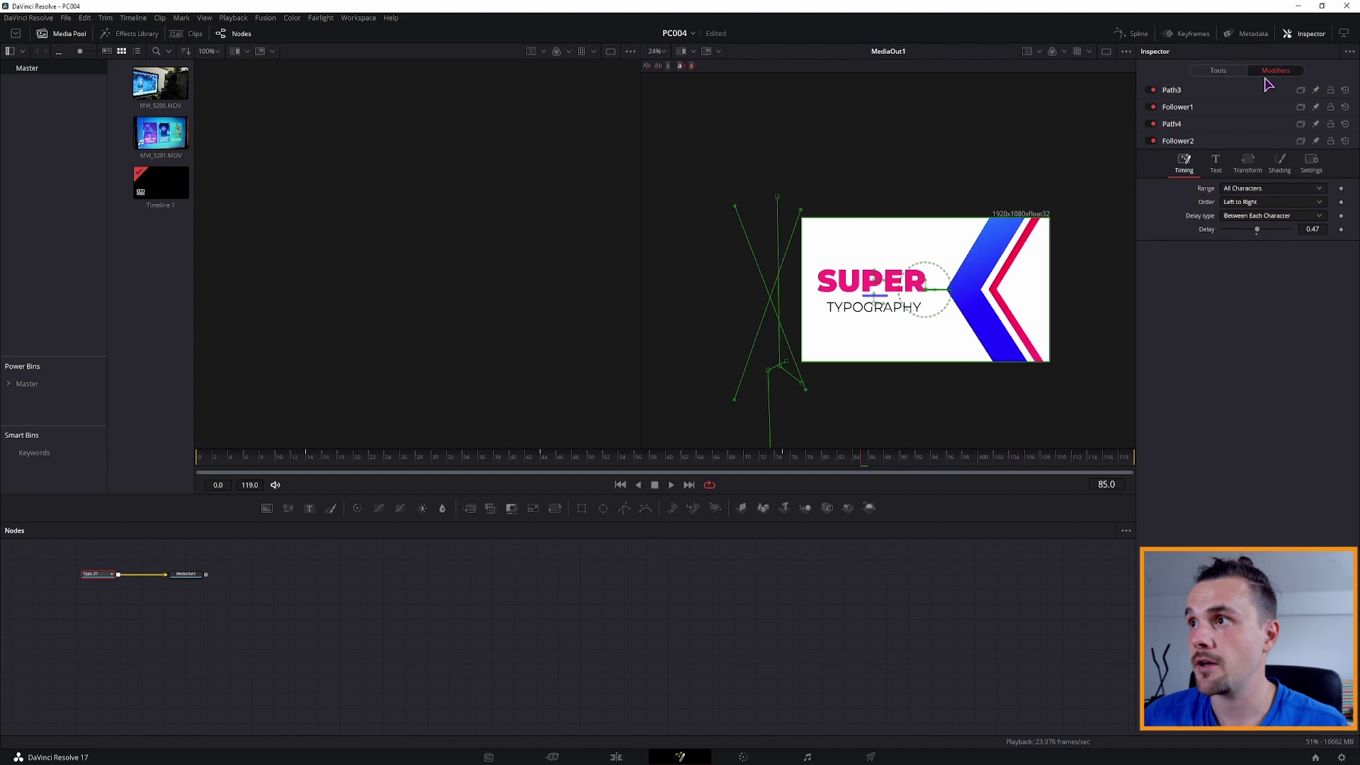
# - Expand the Path3, Follower1, Path4 and Follower2 modifiers
pyautogui.click(1171, 90)
pyautogui.click(1177, 268)
pyautogui.click(1178, 223)
pyautogui.click(1177, 301)
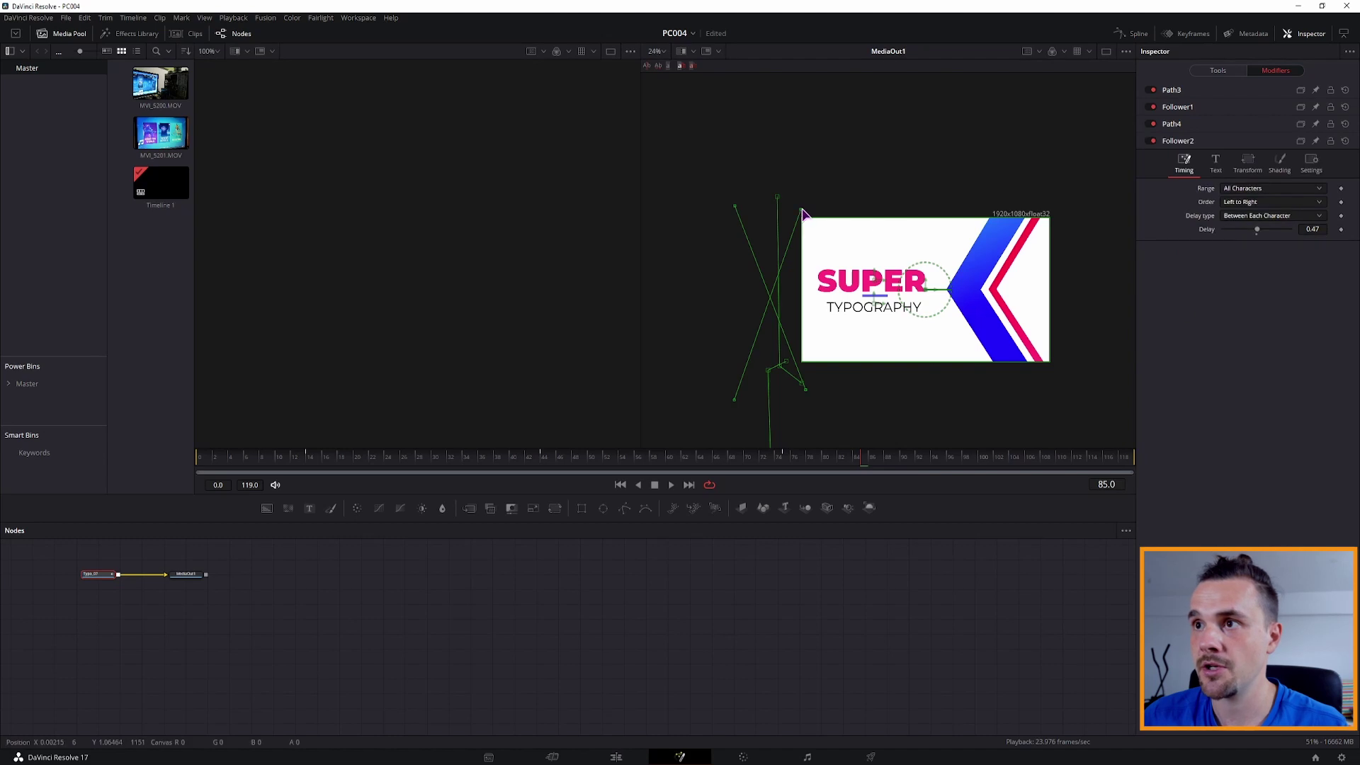
# - Add two motion-path points, curve and move a point onto the text, and play the result
pyautogui.click(965, 174)
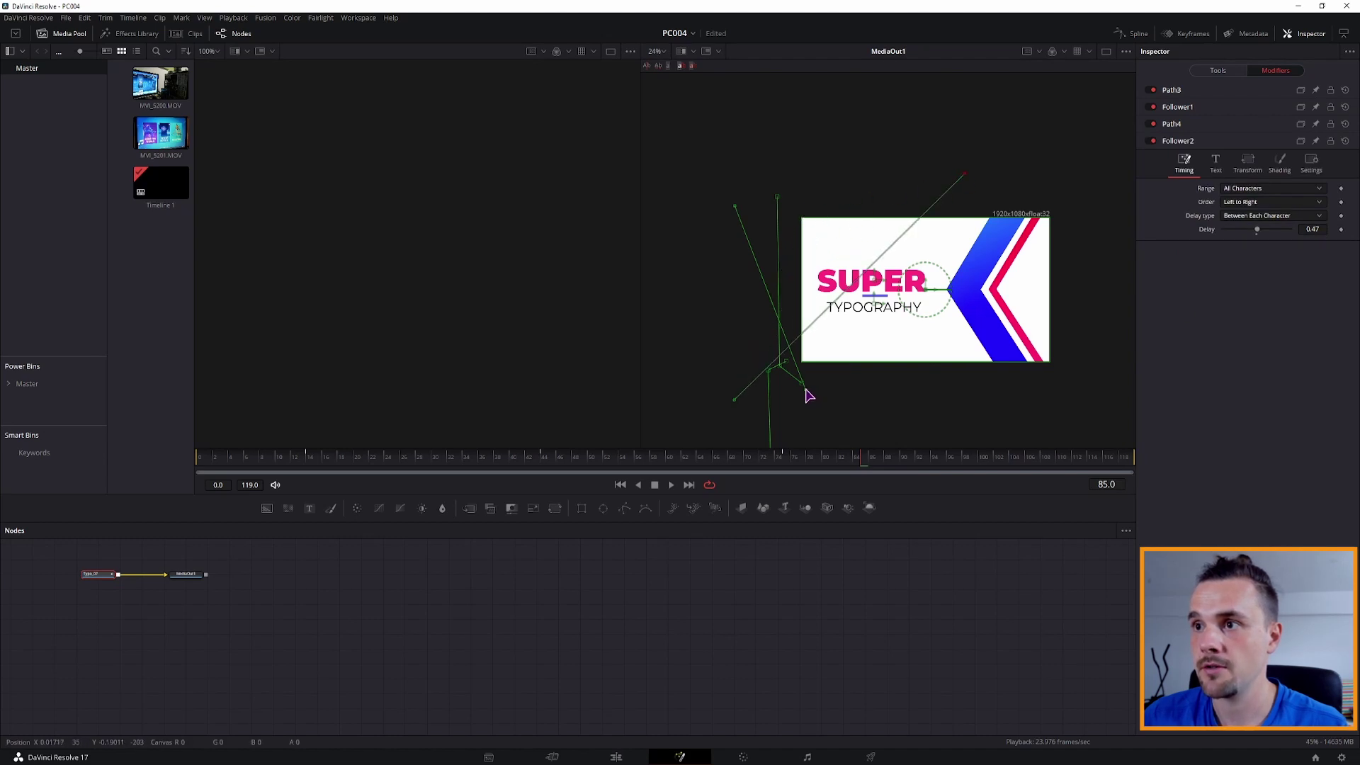
pyautogui.click(957, 388)
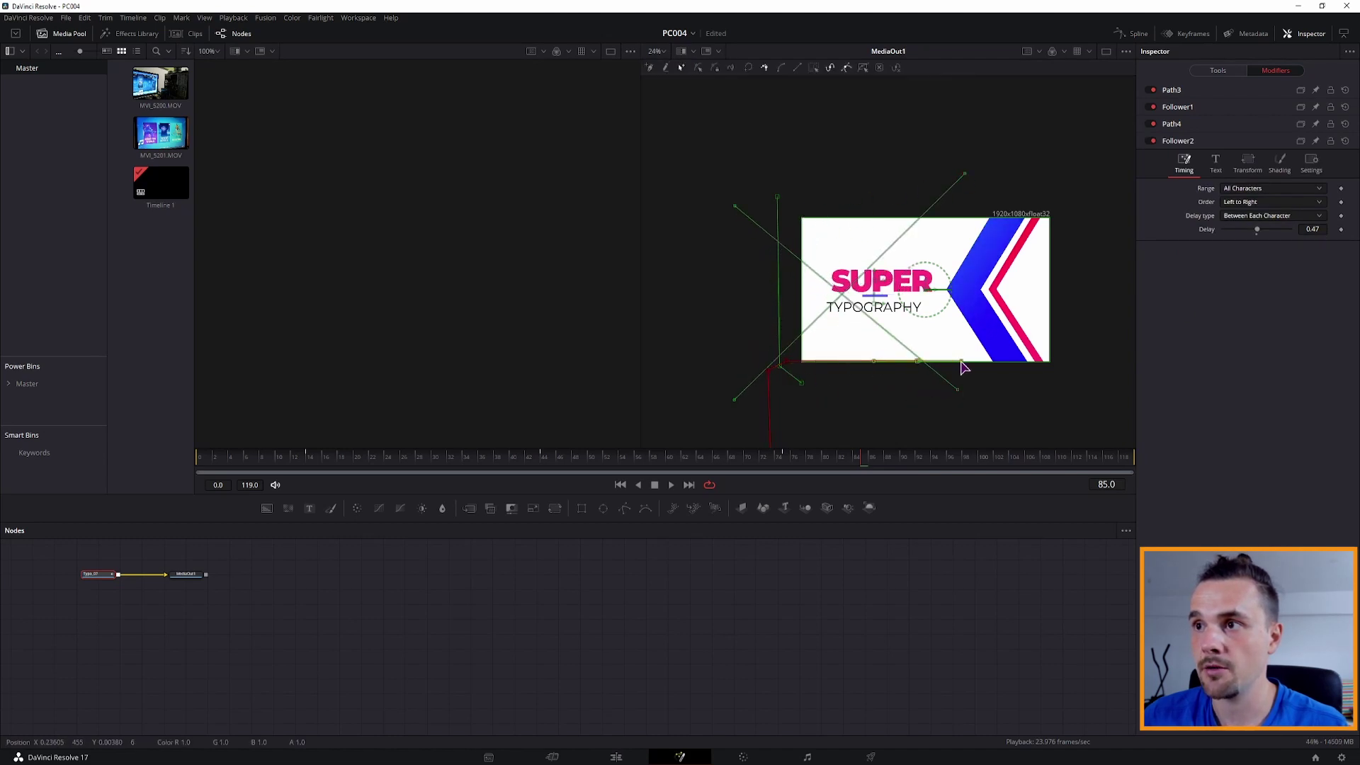
pyautogui.moveTo(774, 382)
pyautogui.mouseDown()
pyautogui.moveTo(736, 326)
pyautogui.moveTo(737, 294)
pyautogui.mouseUp()
pyautogui.moveTo(783, 364); pyautogui.dragTo(859, 333)
pyautogui.press('space')
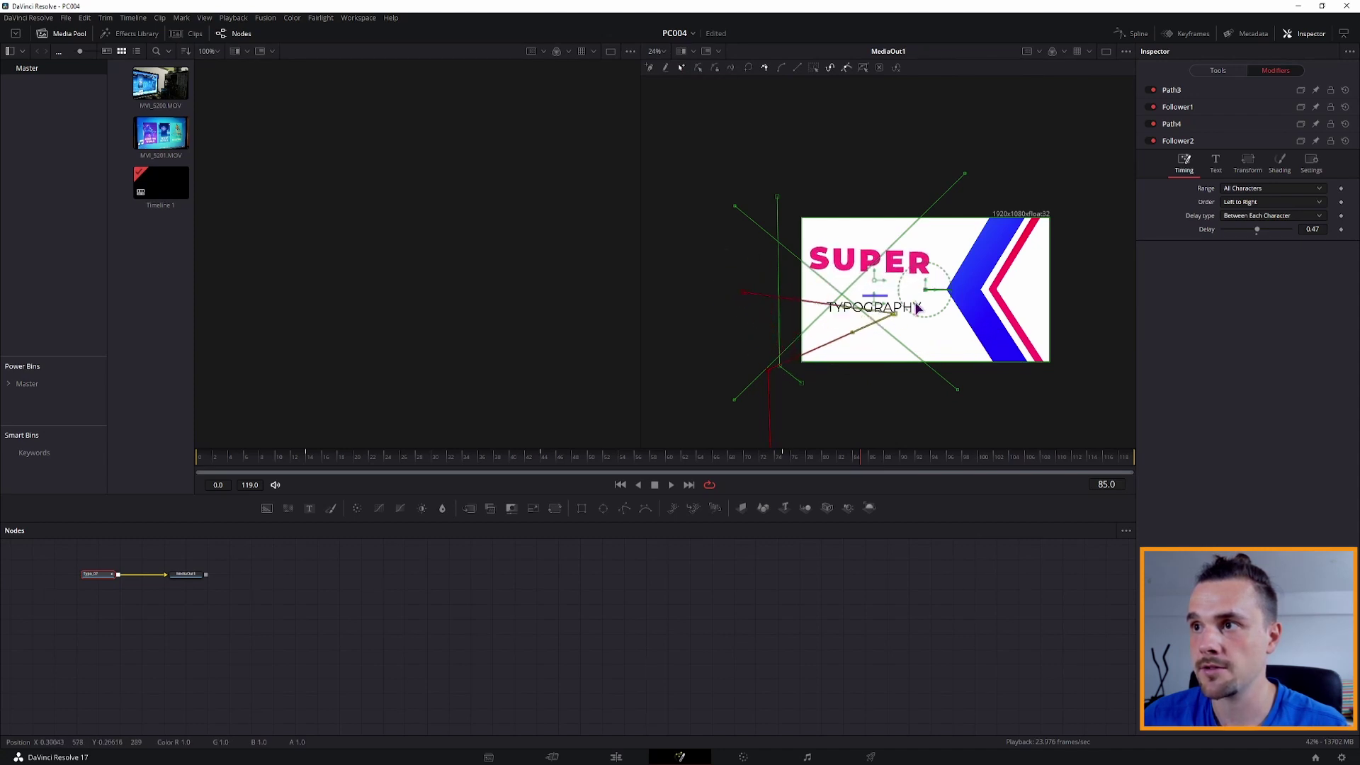
pyautogui.click(418, 660)
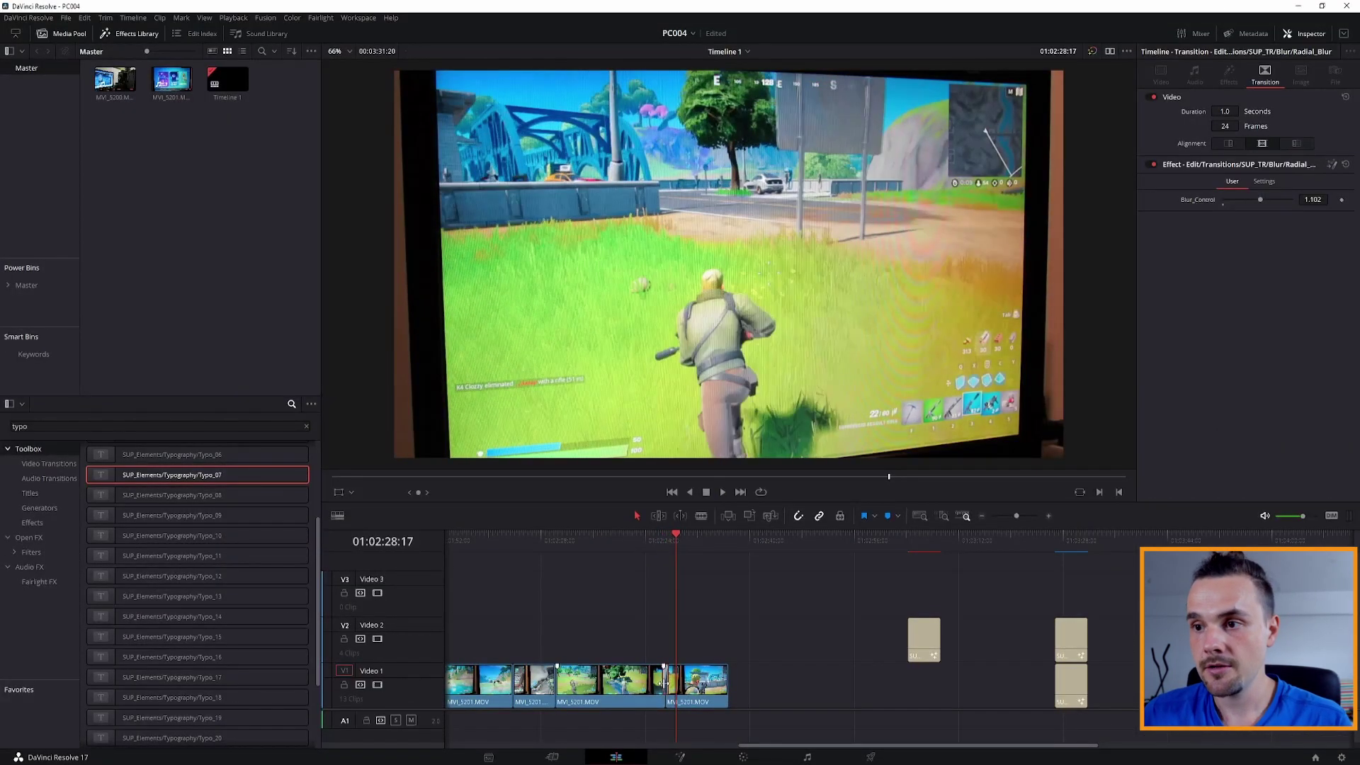
# - Open Radial_Blur in Fusion and view MediaIn1_1 and MediaIn2_1 in the left viewer
pyautogui.rightClick(664, 684)
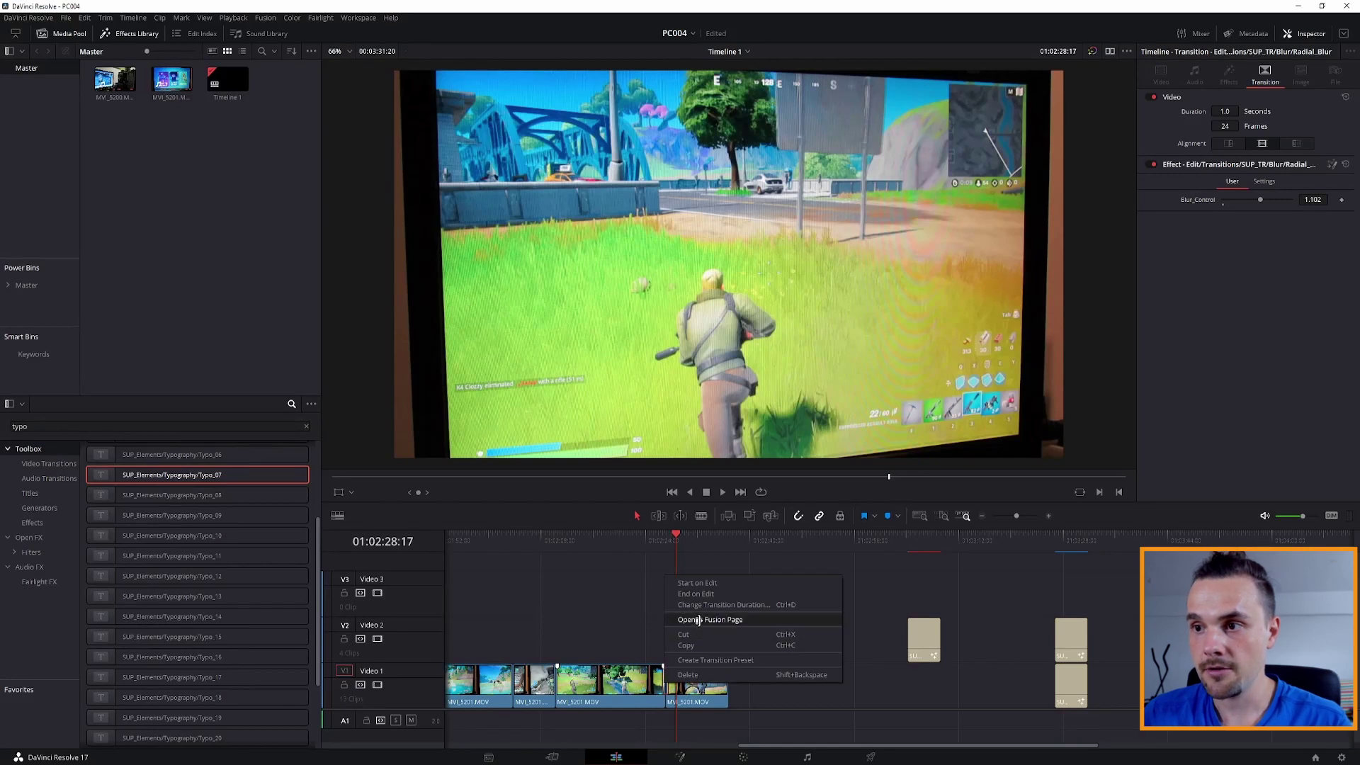
pyautogui.click(698, 620)
pyautogui.click(575, 672)
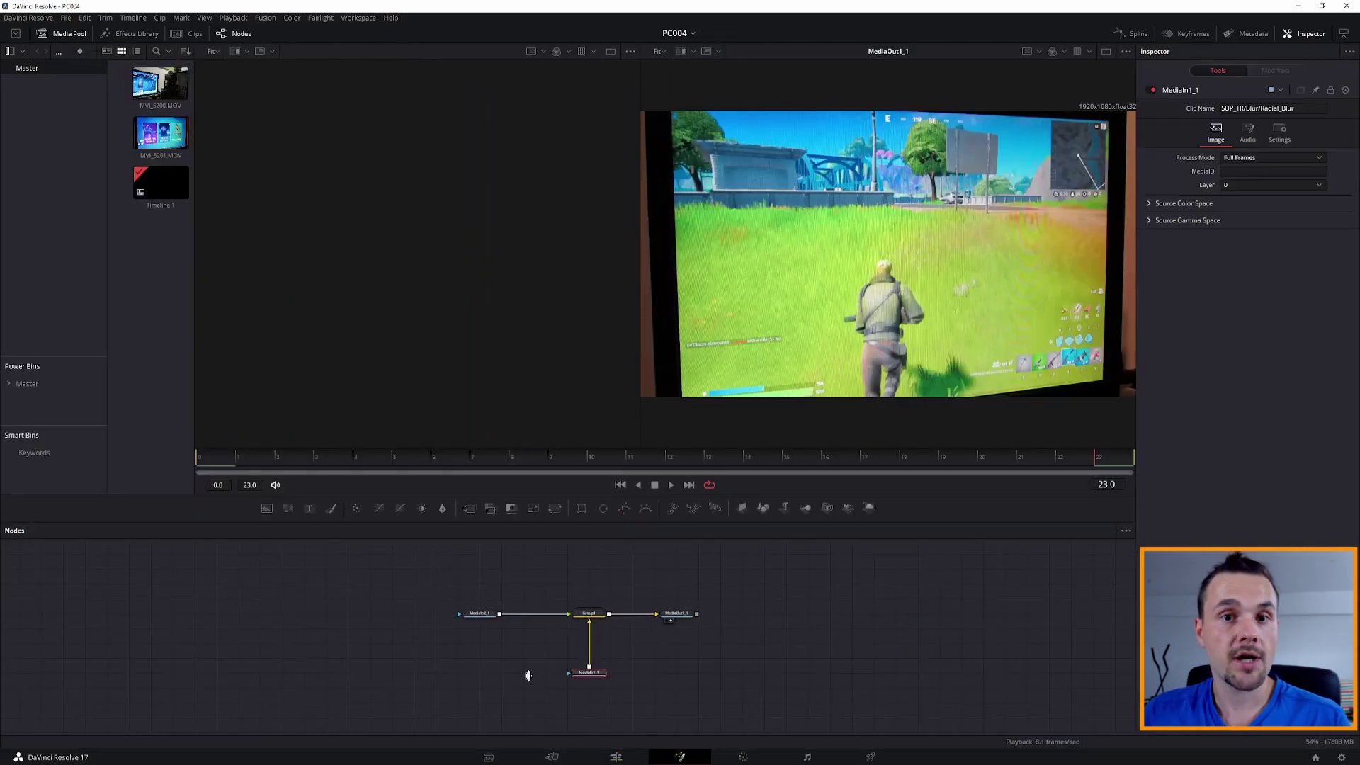
pyautogui.press('1')
pyautogui.click(477, 614)
pyautogui.press('1')
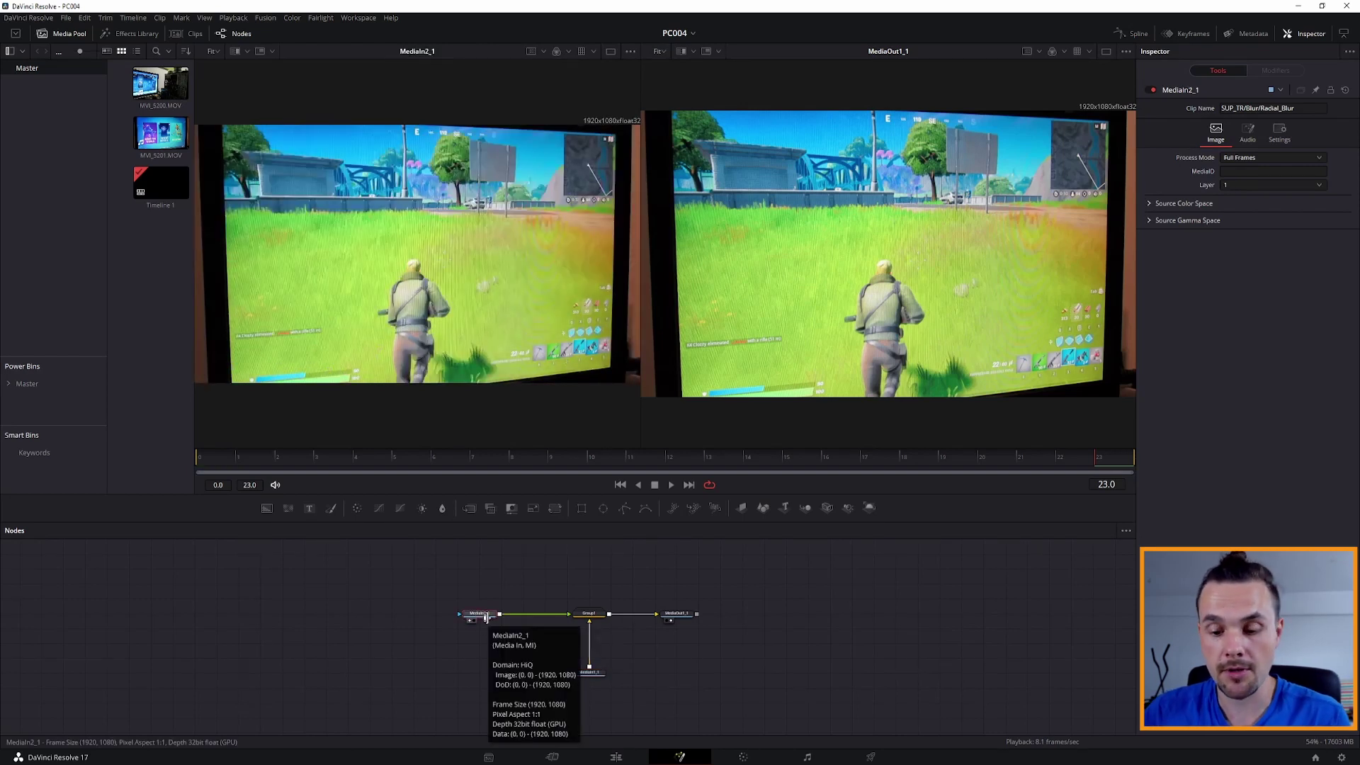
pyautogui.press('1')
# - Nudge MediaOut1_1 right and expand Group1 to reveal Dissolve and RadialBlur1
pyautogui.click(588, 613)
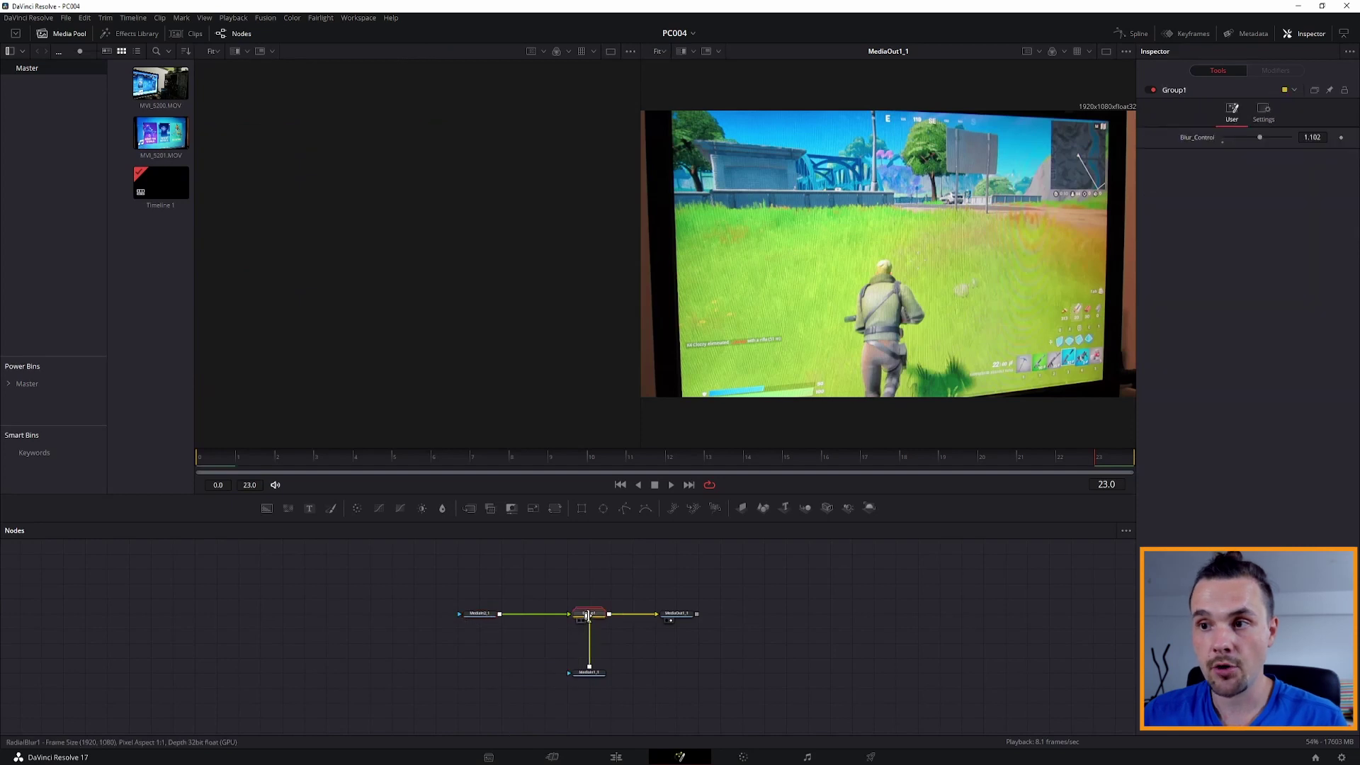
pyautogui.moveTo(697, 613); pyautogui.dragTo(719, 614)
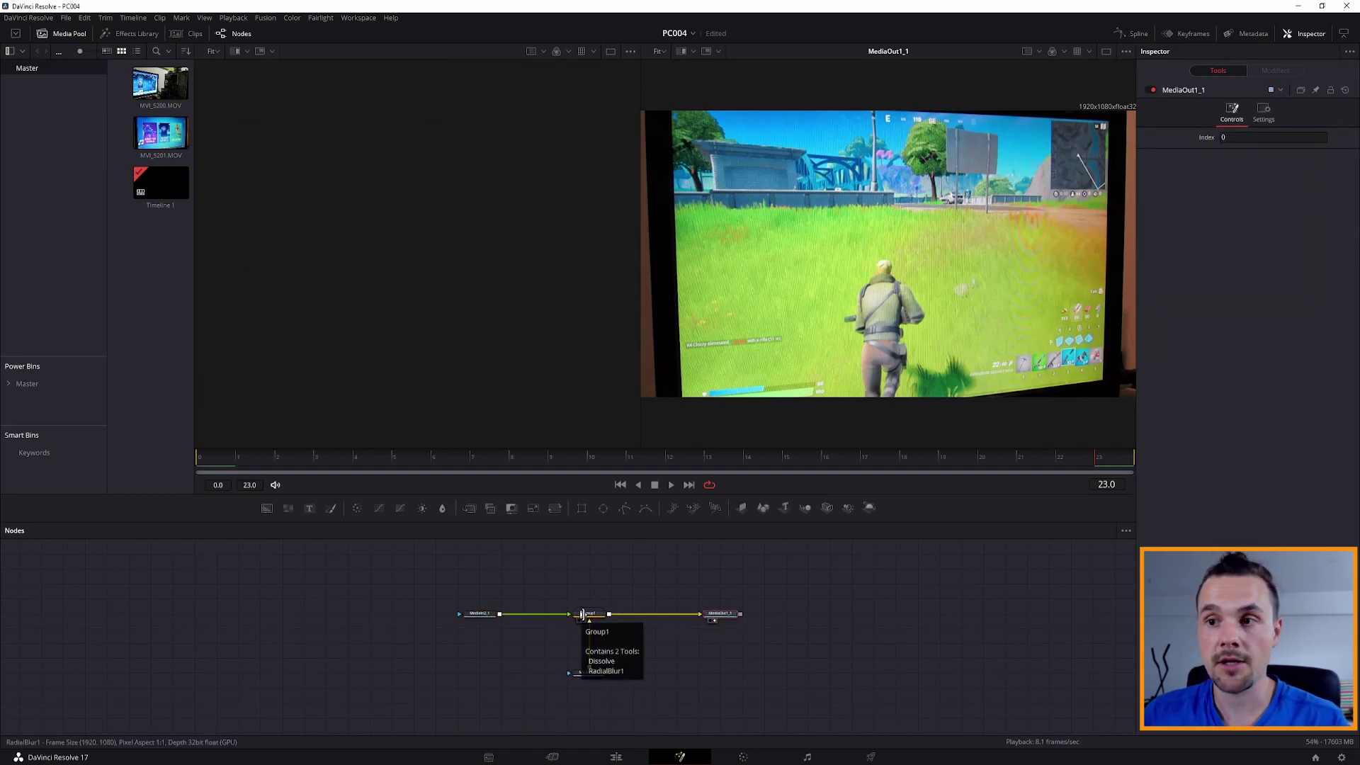
pyautogui.click(582, 613)
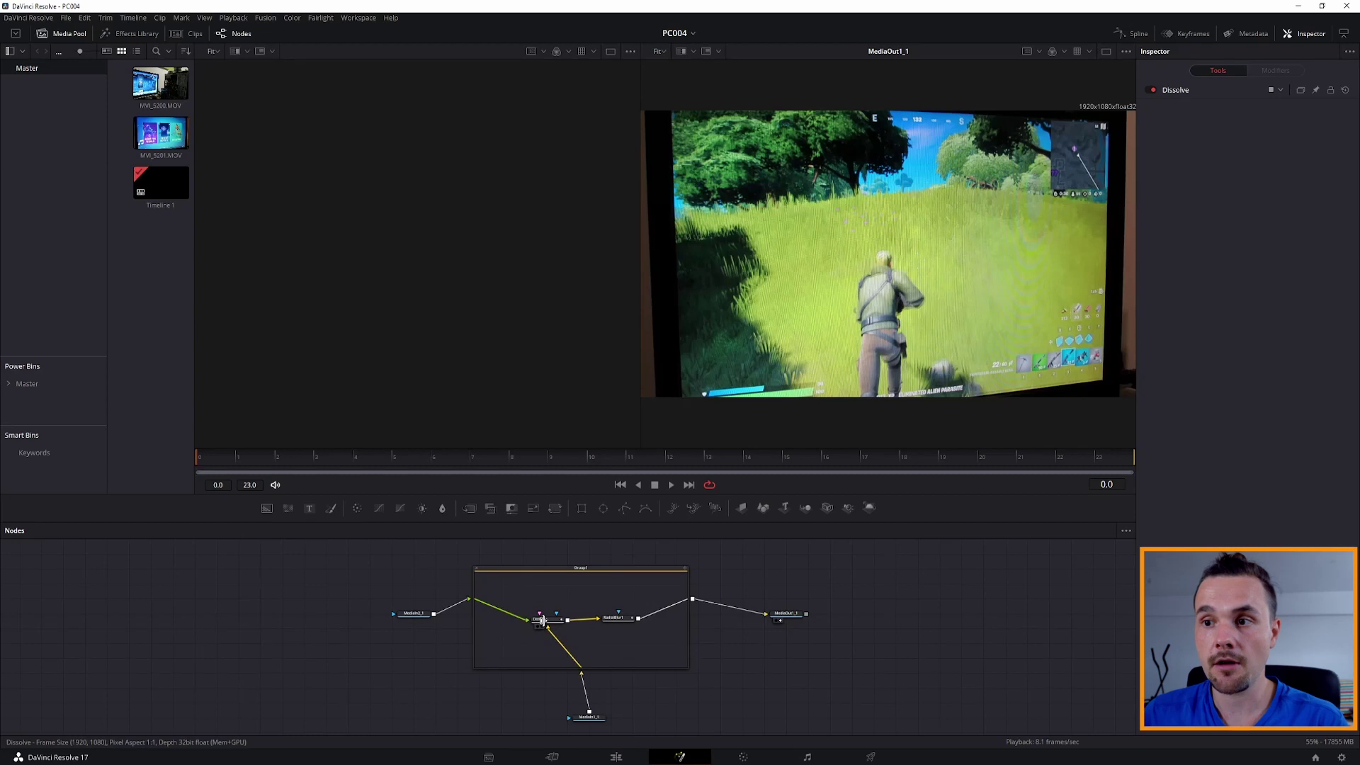
# - Scrub the transition with Dissolve selected, then with RadialBlur1 selected to watch the blur grow
pyautogui.click(541, 621)
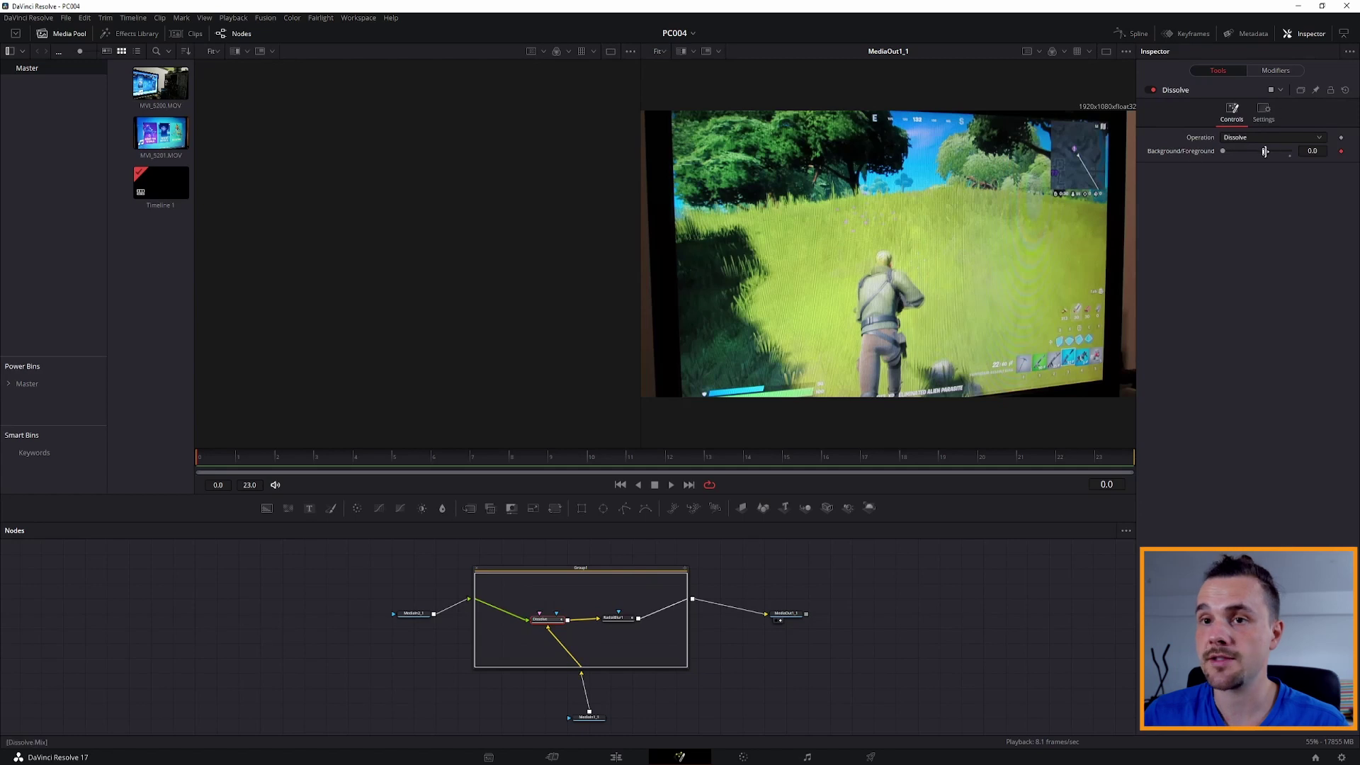
pyautogui.moveTo(205, 458)
pyautogui.mouseDown()
pyautogui.moveTo(1008, 454)
pyautogui.moveTo(198, 461)
pyautogui.mouseUp()
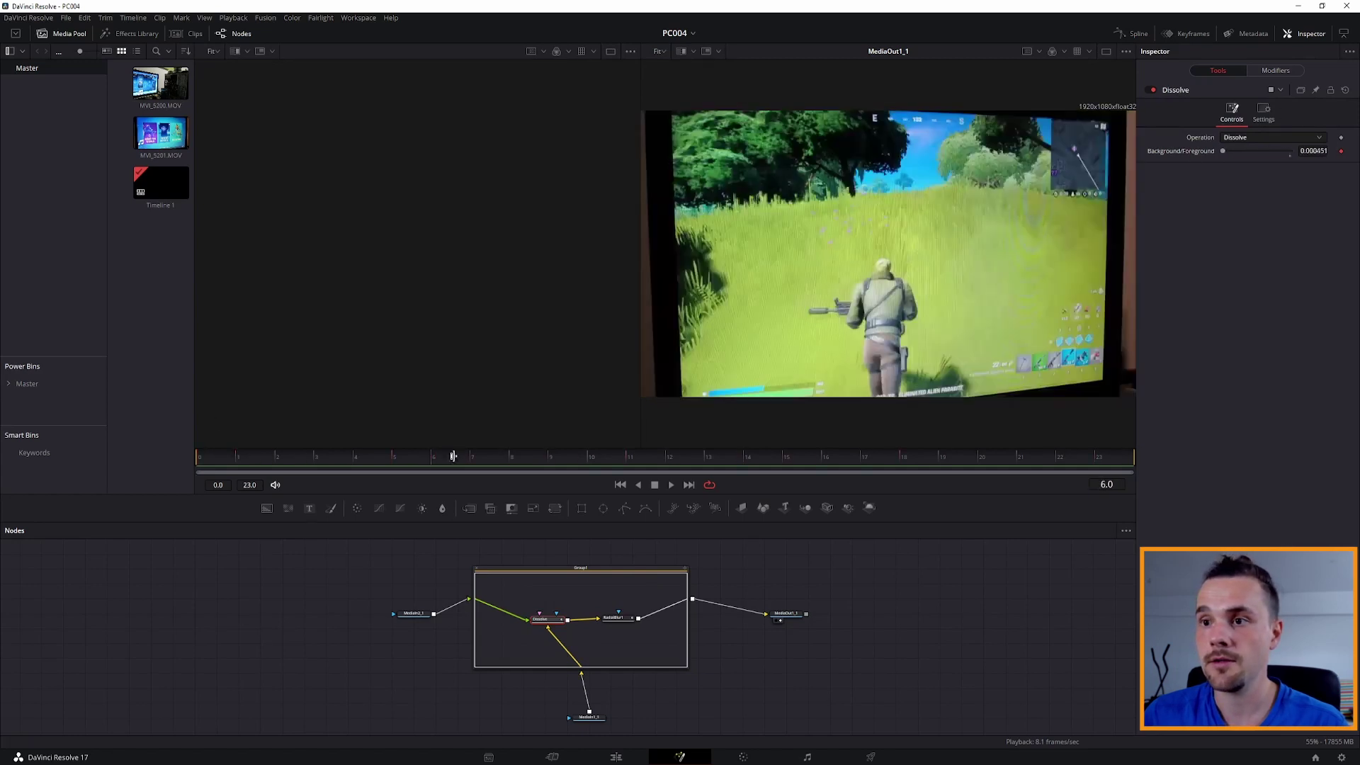
pyautogui.click(610, 612)
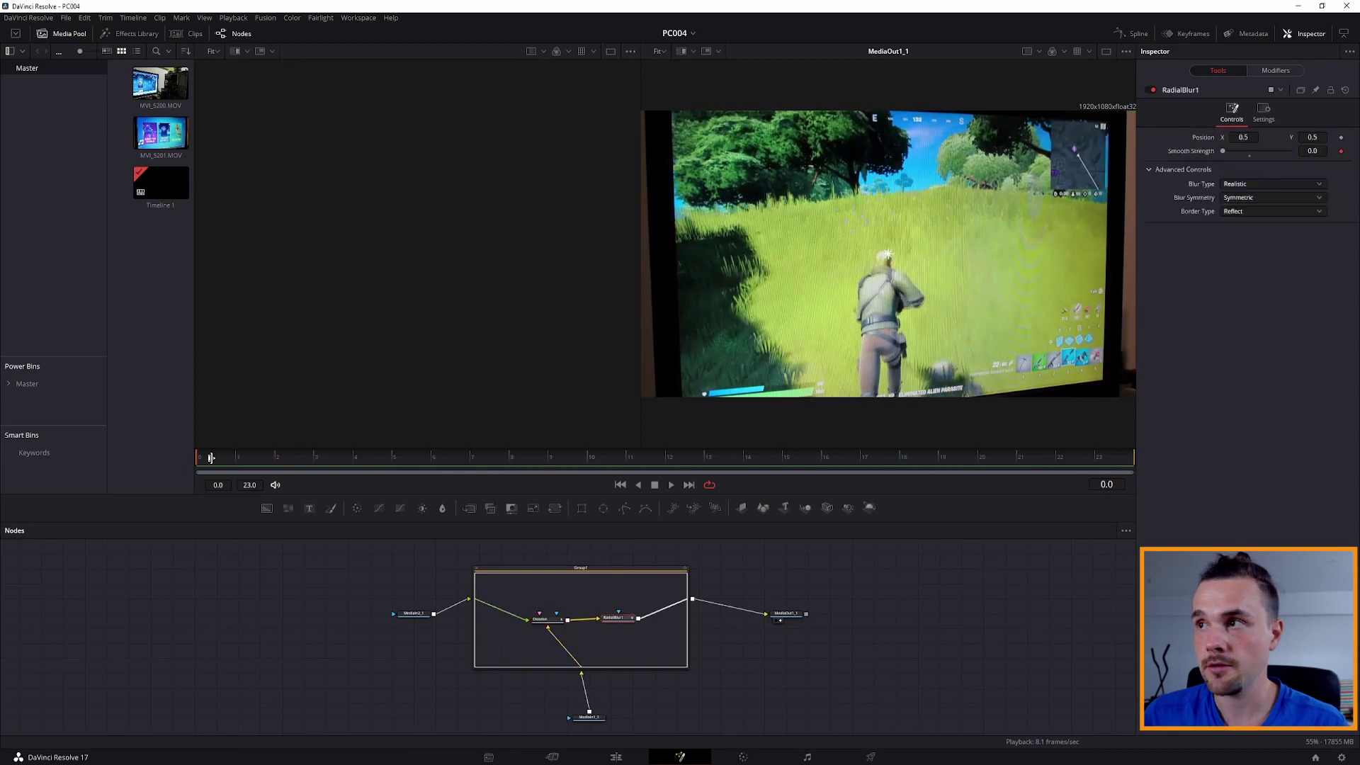
pyautogui.moveTo(220, 457); pyautogui.dragTo(1057, 453)
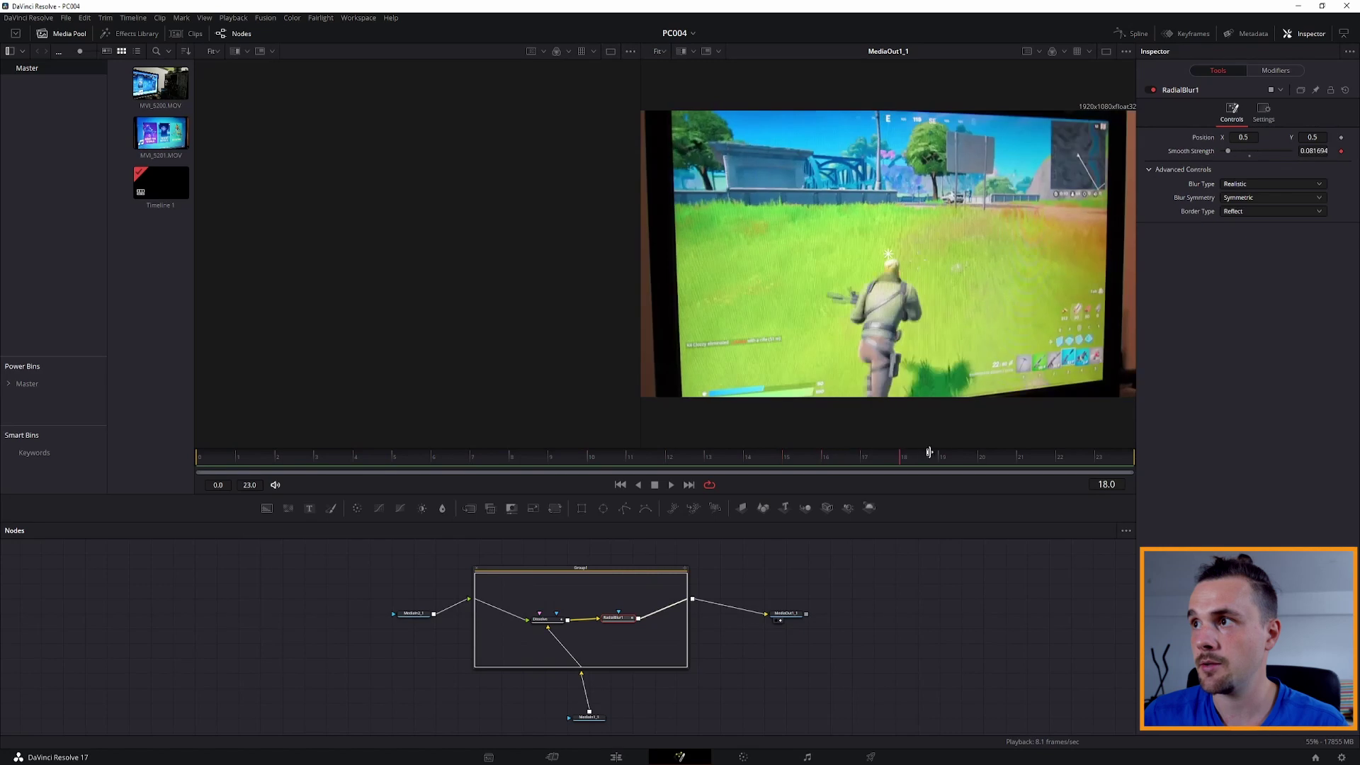
# - Check the Anim Curve modifiers on RadialBlur1 and Dissolve by scrubbing through the transition
pyautogui.click(1281, 70)
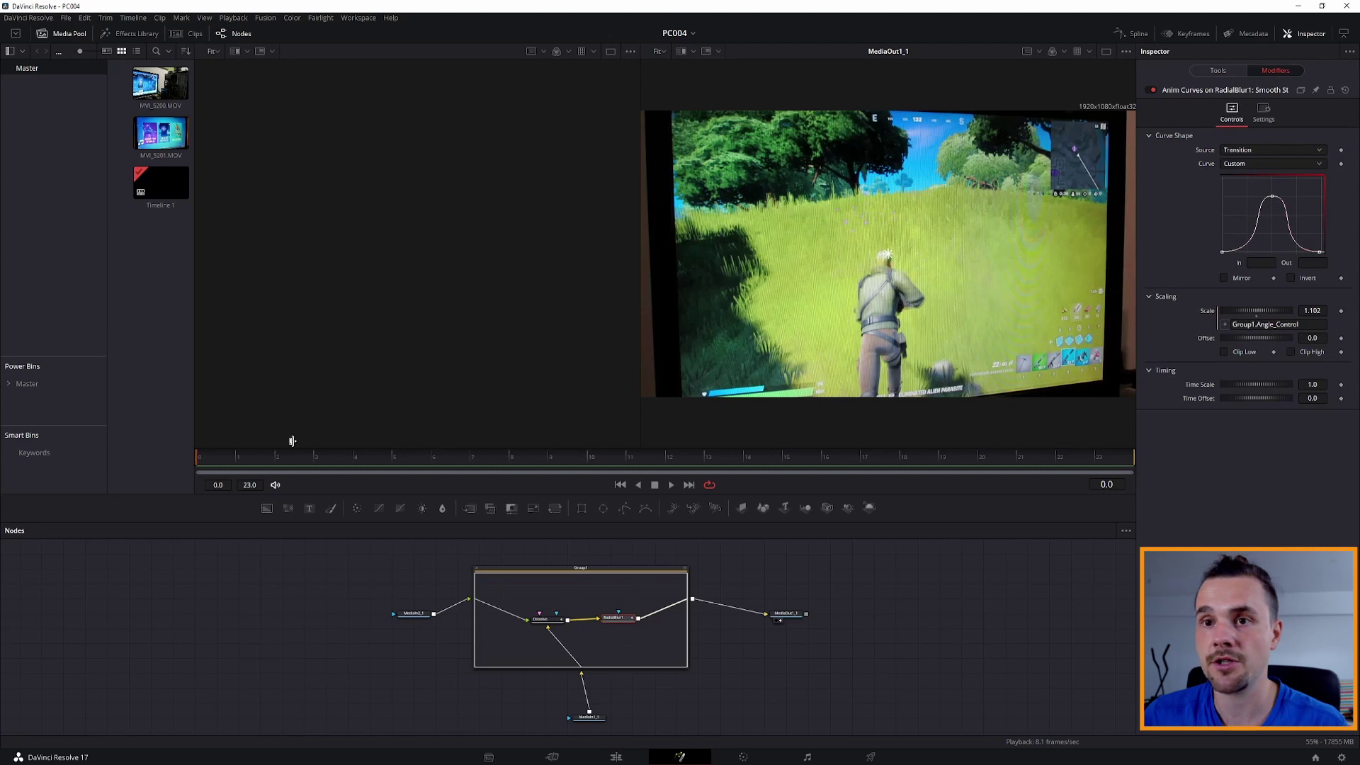
pyautogui.moveTo(205, 458)
pyautogui.mouseDown()
pyautogui.moveTo(535, 464)
pyautogui.moveTo(433, 460)
pyautogui.mouseUp()
pyautogui.click(539, 618)
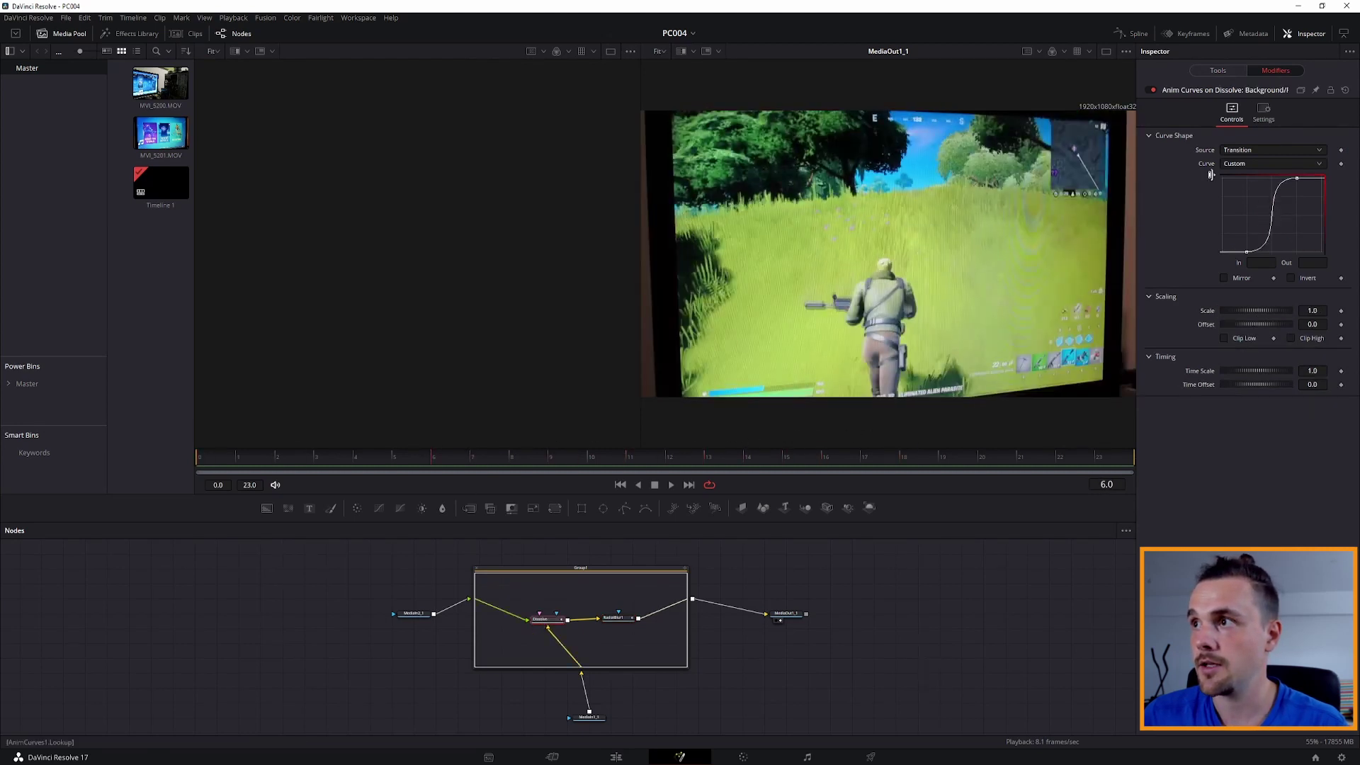
pyautogui.moveTo(316, 468); pyautogui.dragTo(199, 465)
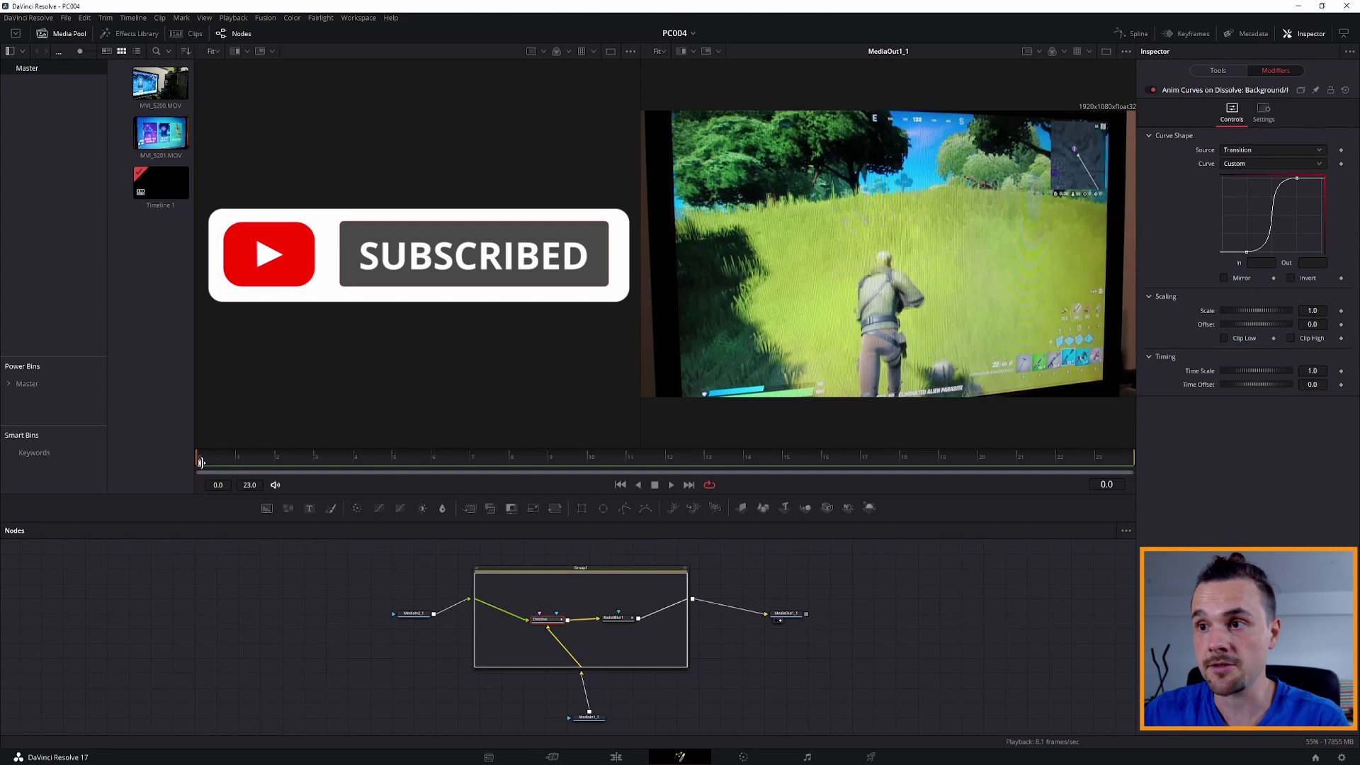
# - Return to Dissolve's main controls and add a Polygon mask node to the graph
pyautogui.click(777, 673)
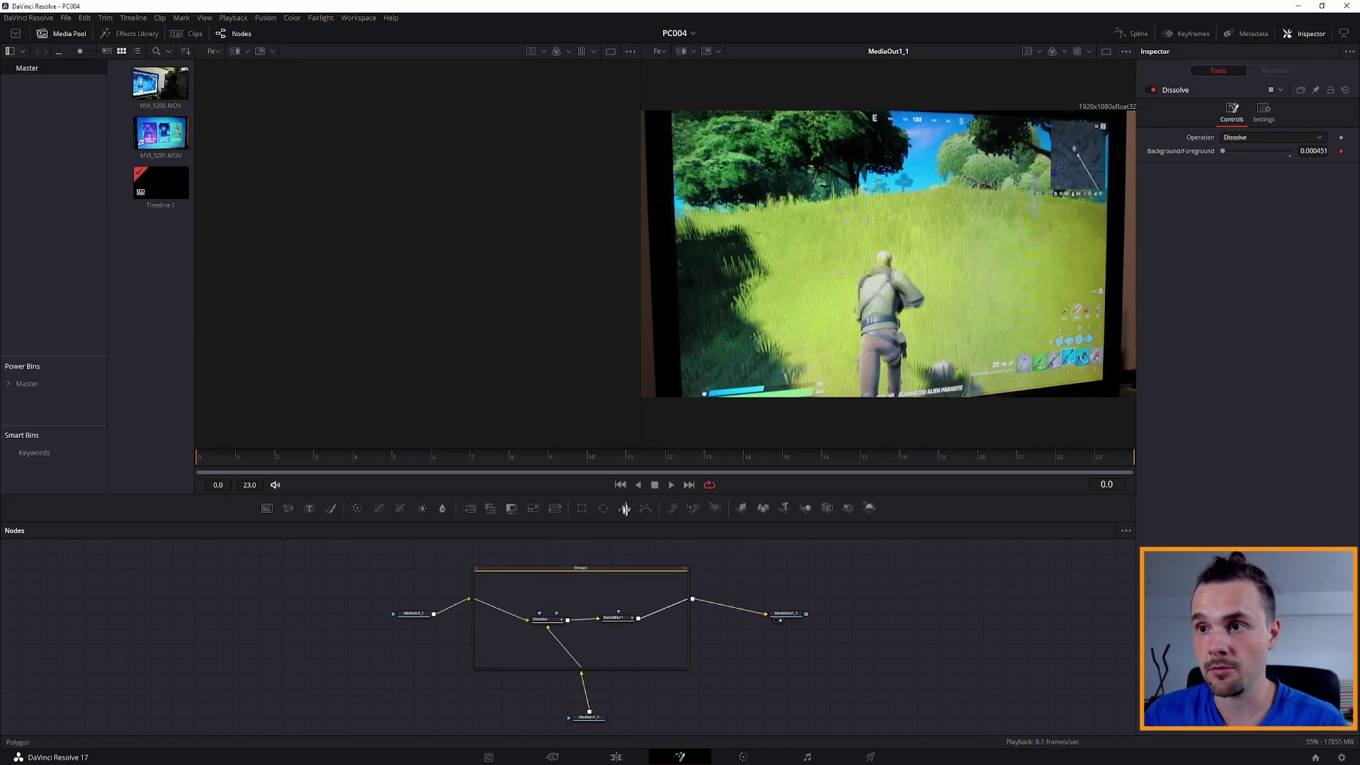
pyautogui.click(626, 509)
pyautogui.moveTo(742, 572); pyautogui.dragTo(635, 577)
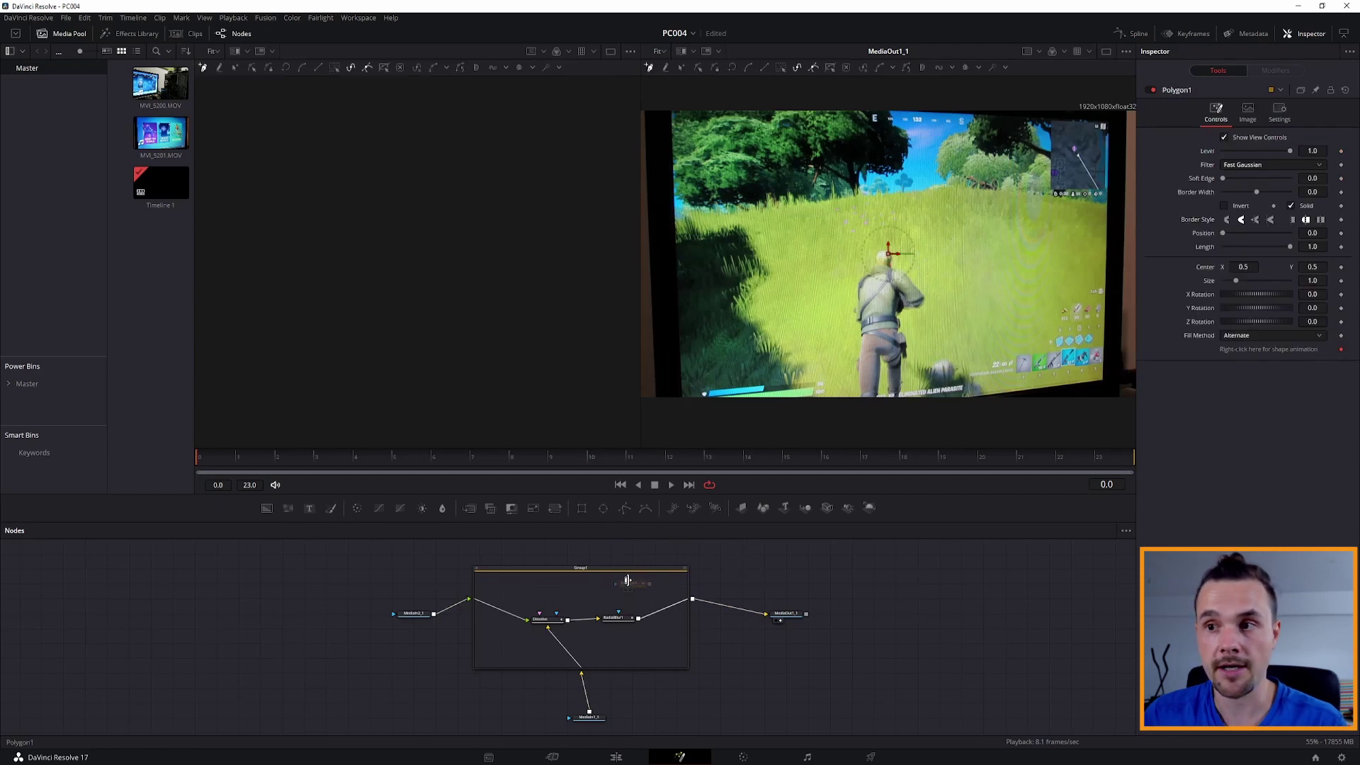
# - Undo the misplaced Polygon1 and add a new one inside Group1 above Dissolve and RadialBlur1
pyautogui.moveTo(619, 587); pyautogui.dragTo(632, 580)
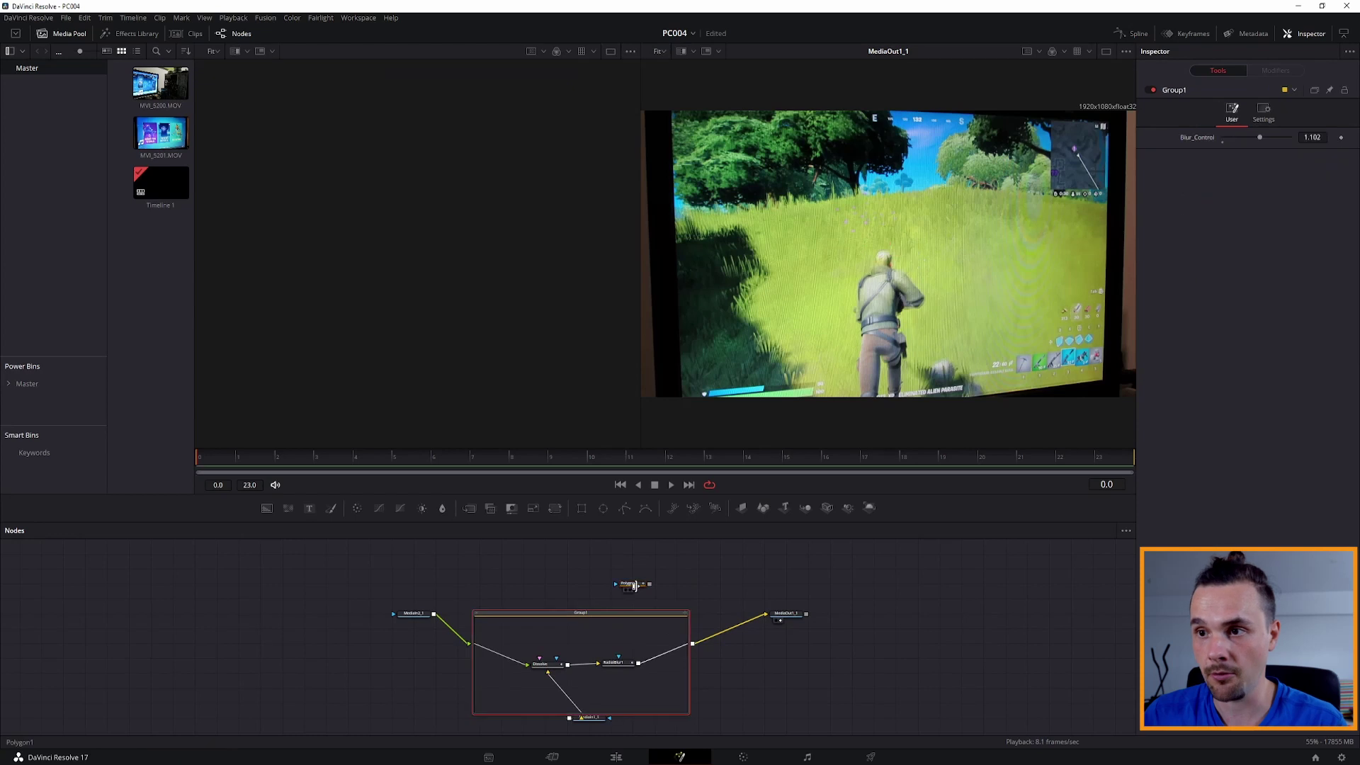
pyautogui.hotkey('ctrl', 'z')
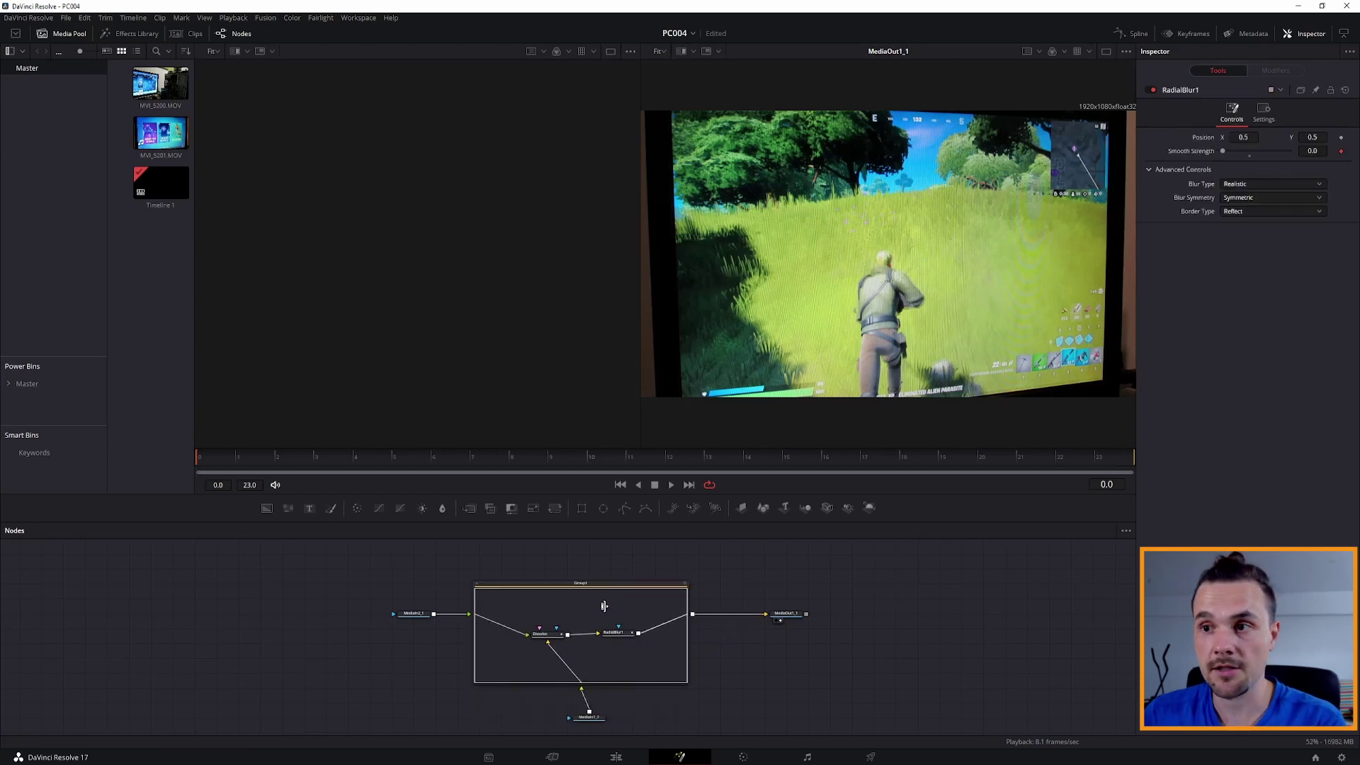
pyautogui.click(626, 509)
pyautogui.moveTo(605, 601); pyautogui.dragTo(616, 610)
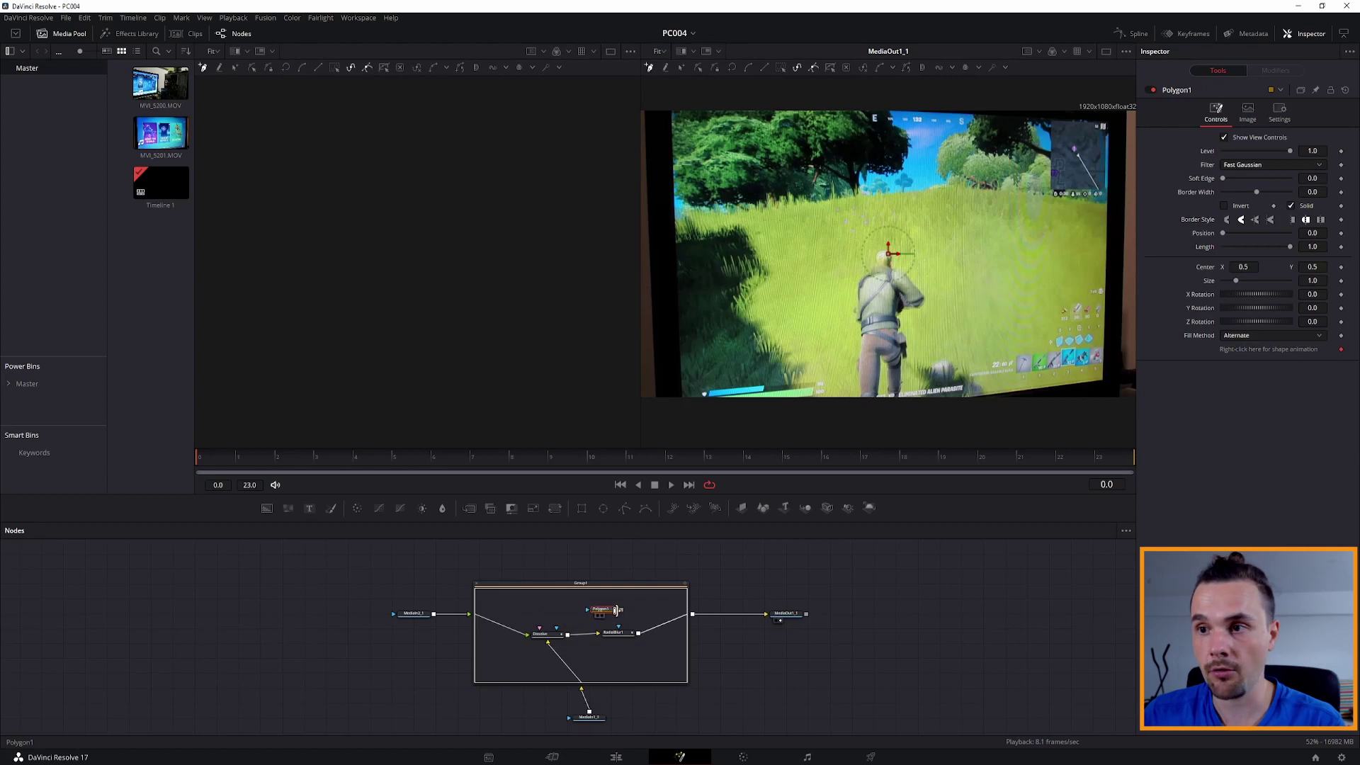
# - Connect Polygon1 to RadialBlur1's mask input and draw a closed four-point shape around the TV screen
pyautogui.moveTo(618, 608); pyautogui.dragTo(617, 629)
pyautogui.moveTo(616, 629); pyautogui.dragTo(617, 628)
pyautogui.click(670, 109)
pyautogui.click(682, 399)
pyautogui.click(1102, 379)
pyautogui.click(1109, 122)
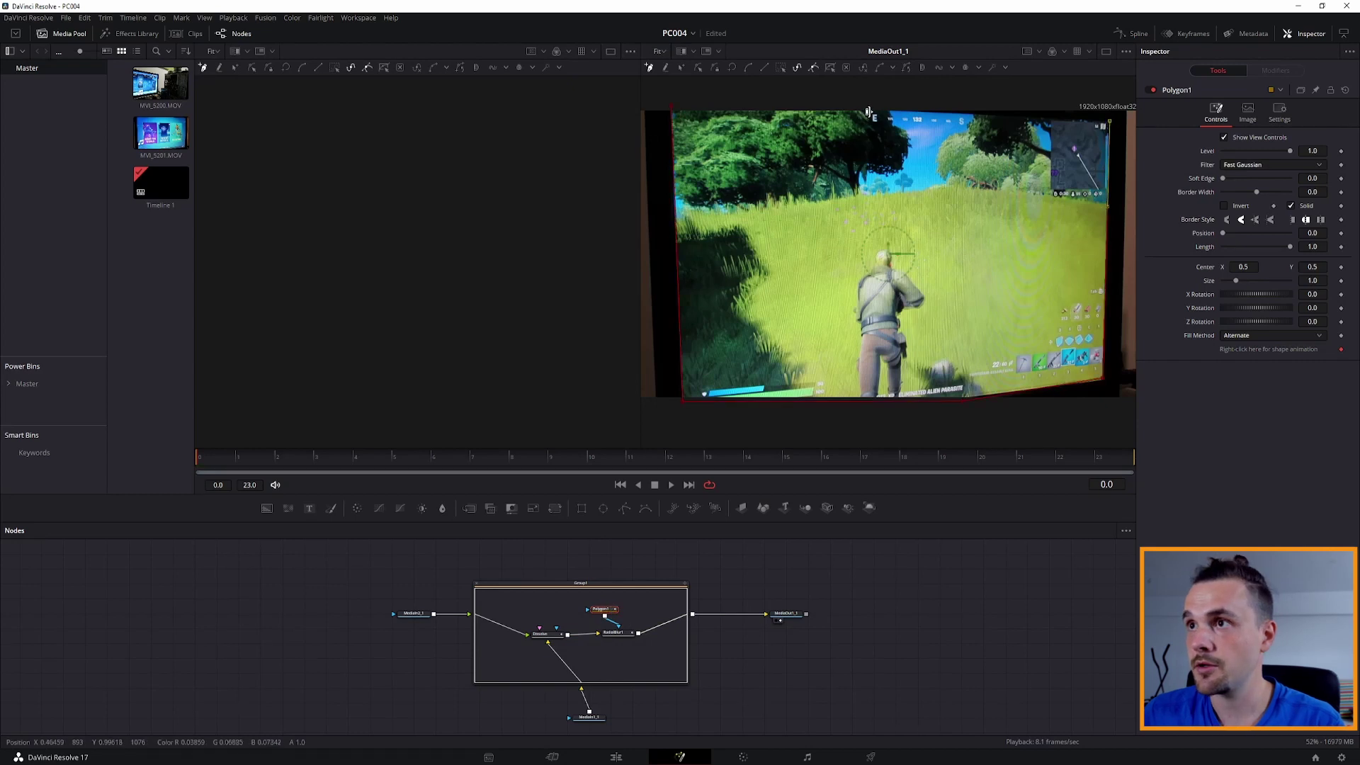
pyautogui.click(669, 107)
# - Scrub the transition to check the masked blur, then select Group1 and bring up its options
pyautogui.moveTo(491, 449); pyautogui.dragTo(553, 449)
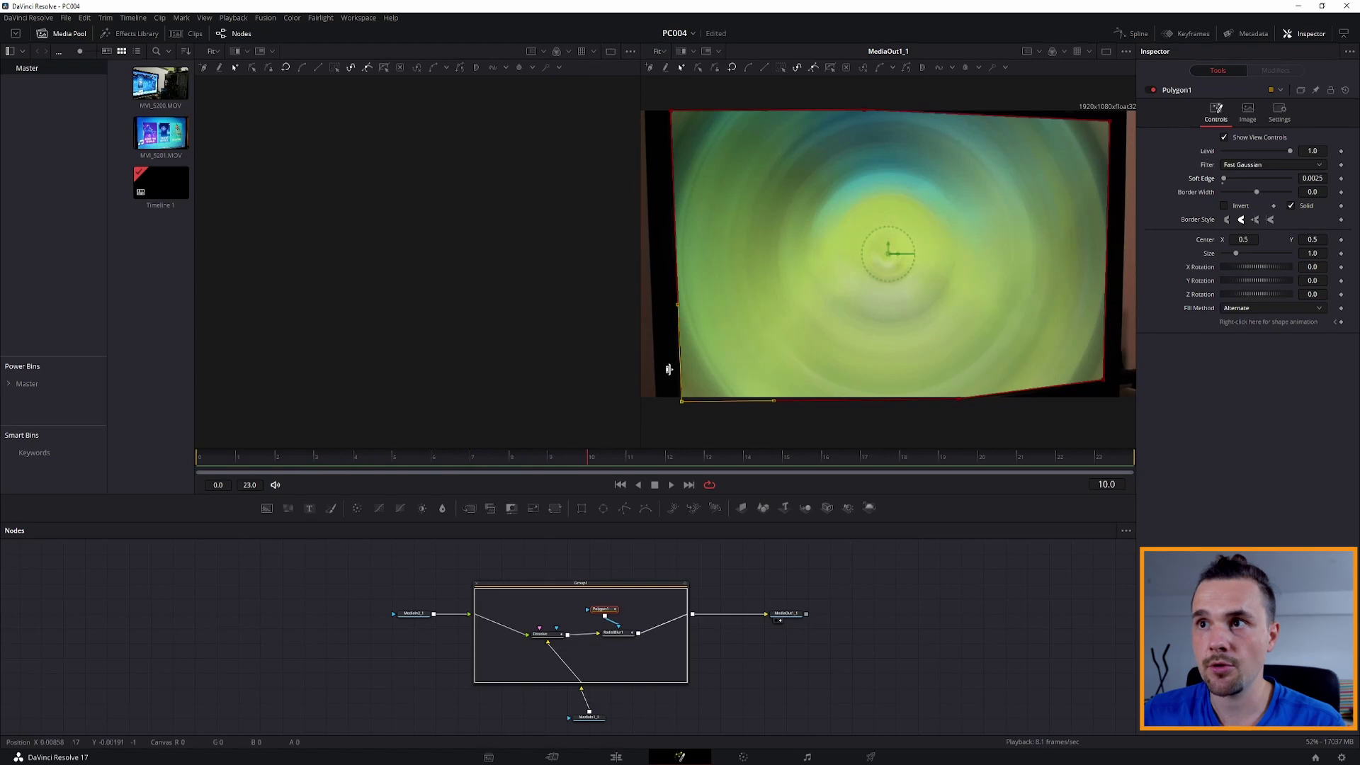
pyautogui.moveTo(626, 463); pyautogui.dragTo(1037, 440)
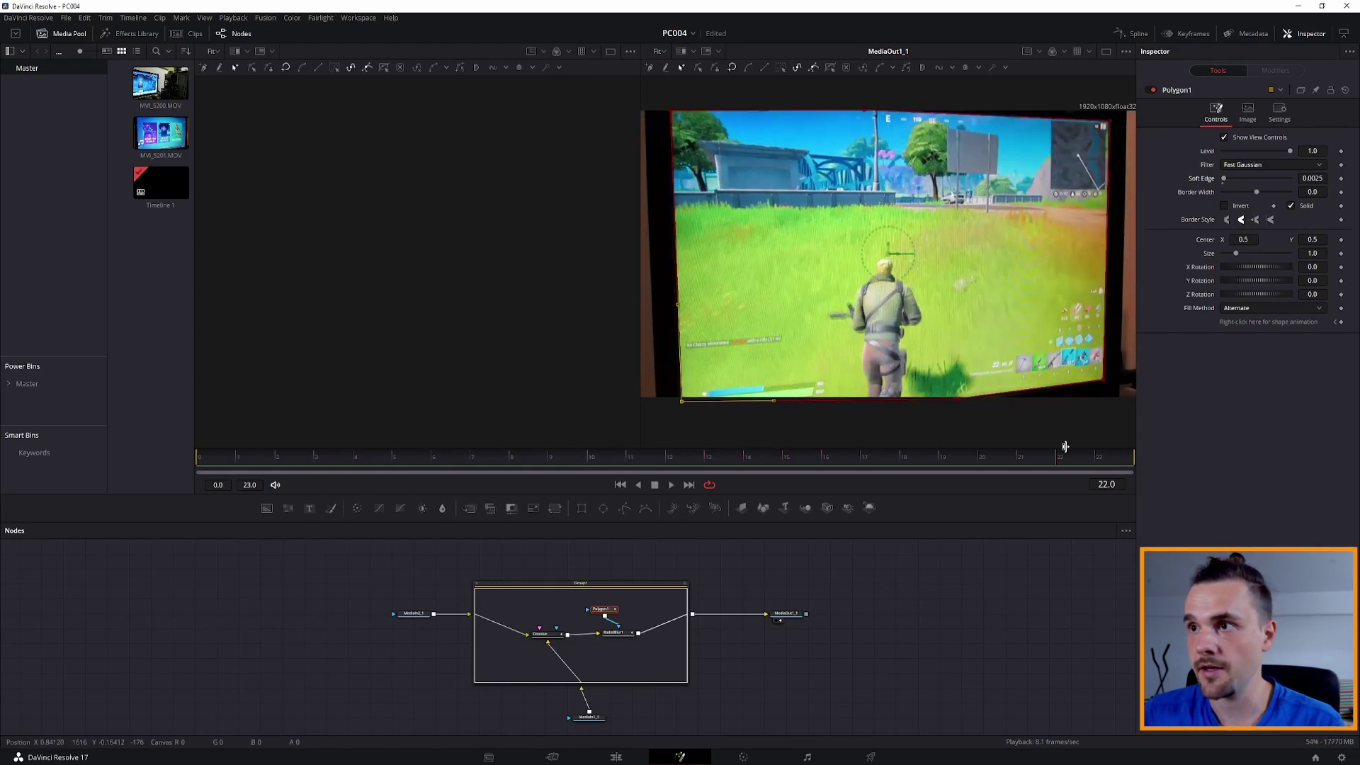
pyautogui.moveTo(1036, 440)
pyautogui.mouseDown()
pyautogui.moveTo(397, 452)
pyautogui.moveTo(472, 453)
pyautogui.mouseUp()
pyautogui.click(520, 584)
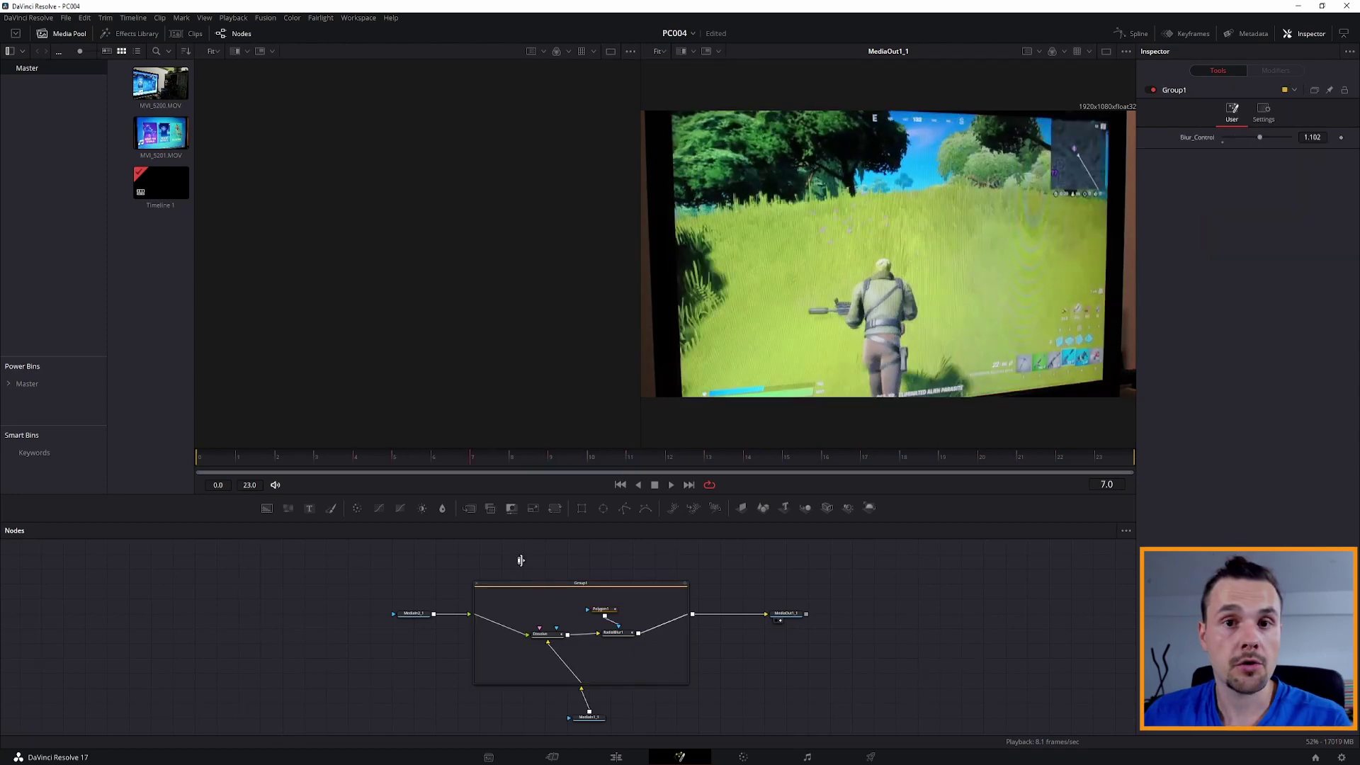
pyautogui.click(584, 598)
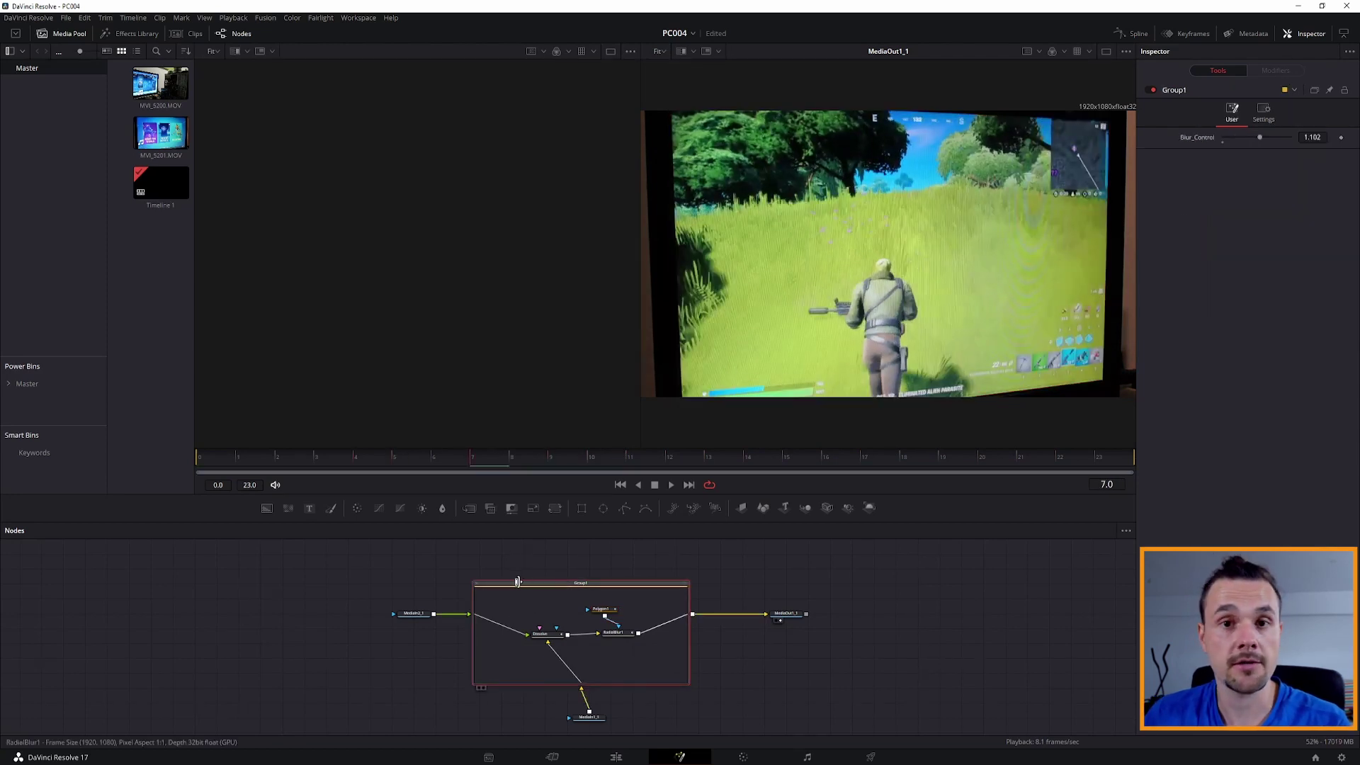
pyautogui.rightClick(515, 601)
# - Ungroup Group1, then regroup Dissolve, RadialBlur1 and Polygon1 with Ctrl+G
pyautogui.click(512, 605)
pyautogui.rightClick(523, 582)
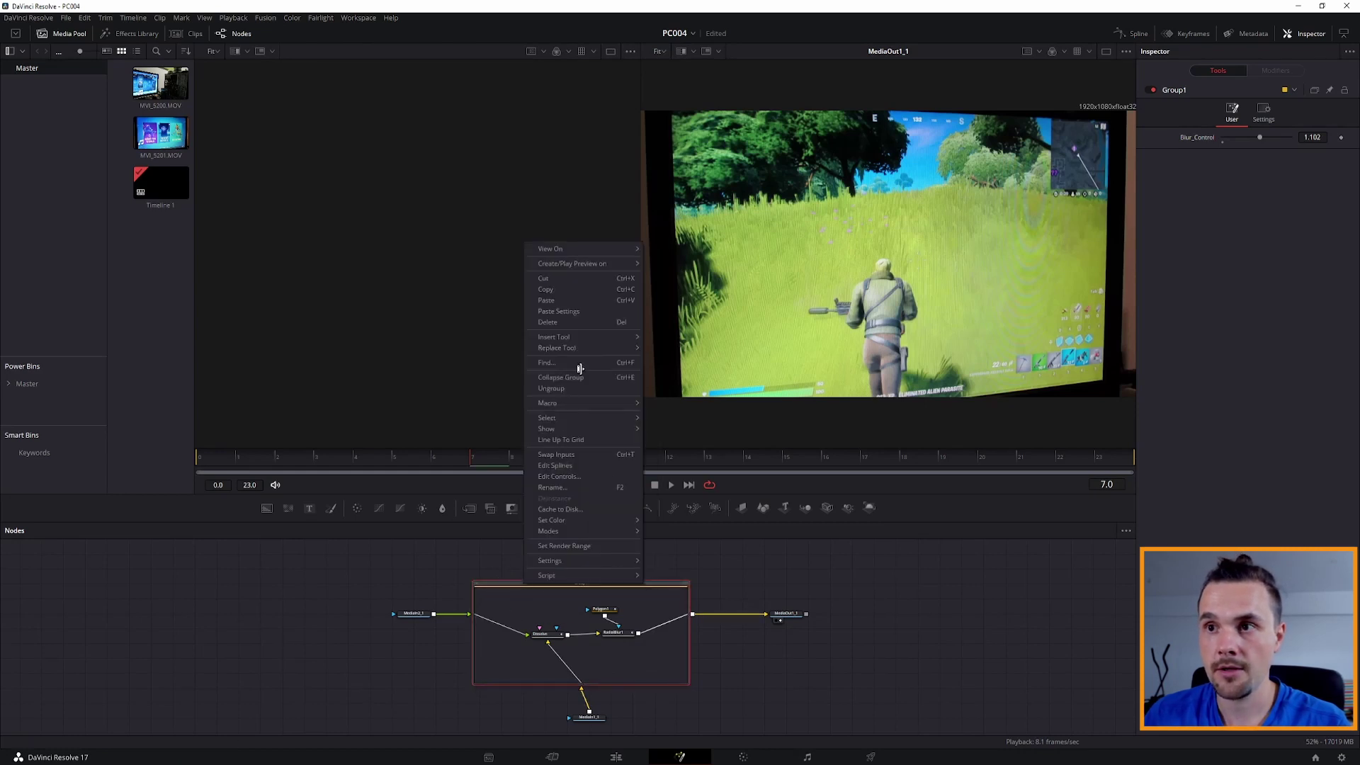
pyautogui.click(566, 389)
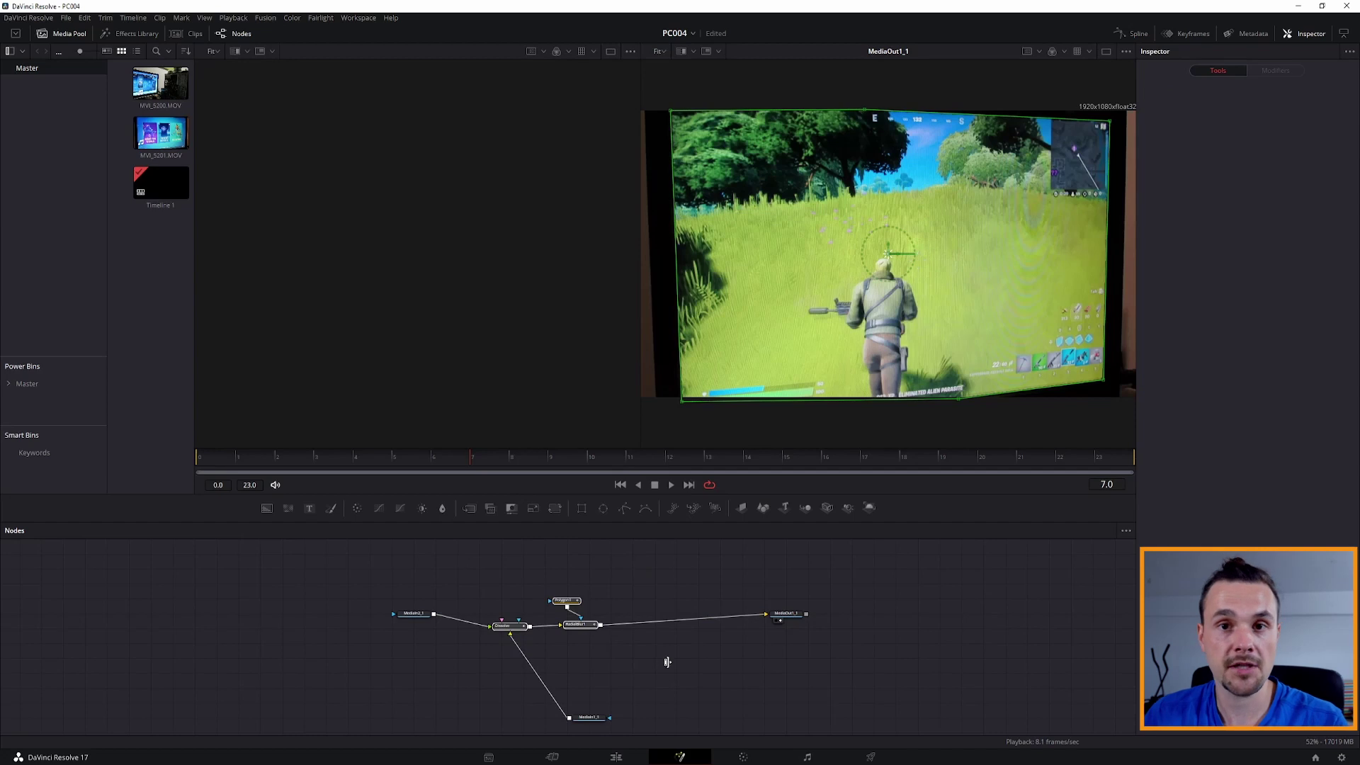
pyautogui.moveTo(663, 664); pyautogui.dragTo(470, 568)
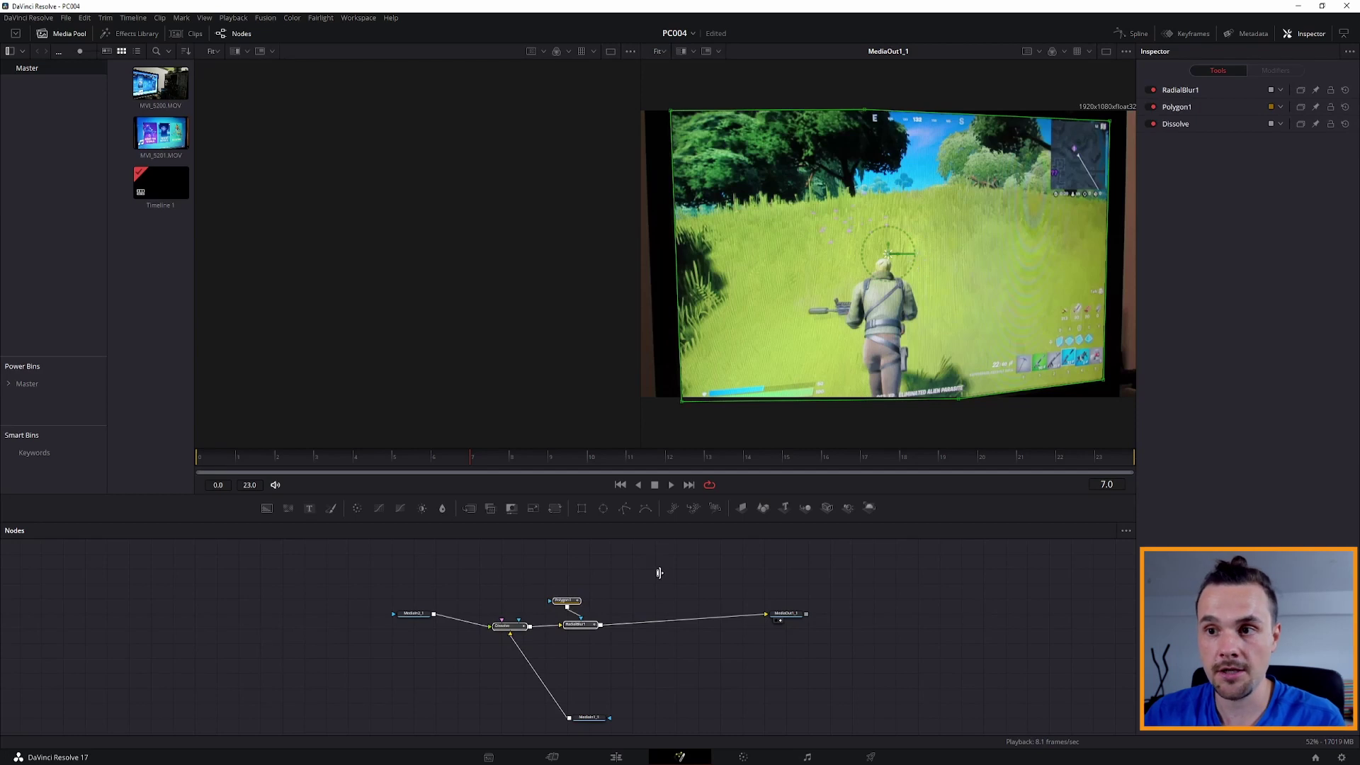
pyautogui.hotkey('ctrl', 'g')
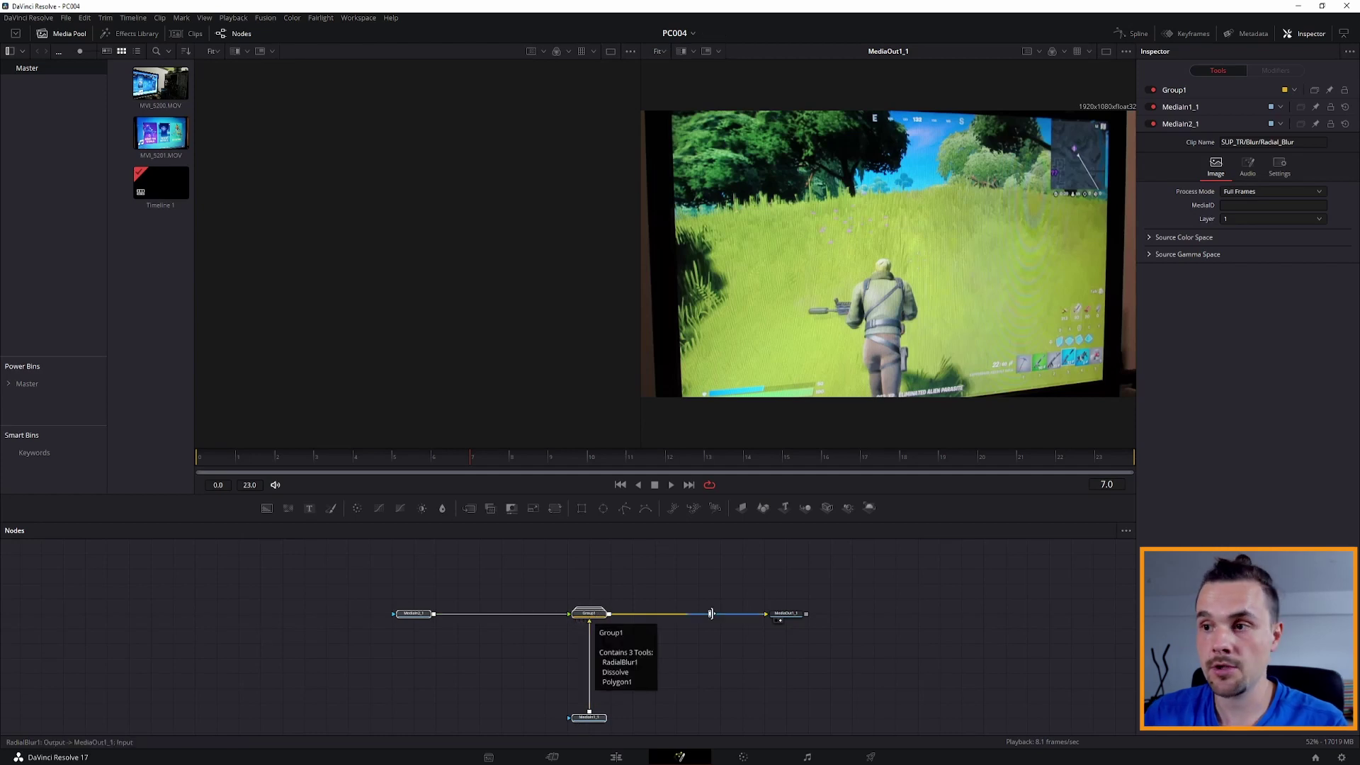
# - Expand the new Group1 and select it along with Dissolve, RadialBlur1 and Polygon1
pyautogui.doubleClick(590, 615)
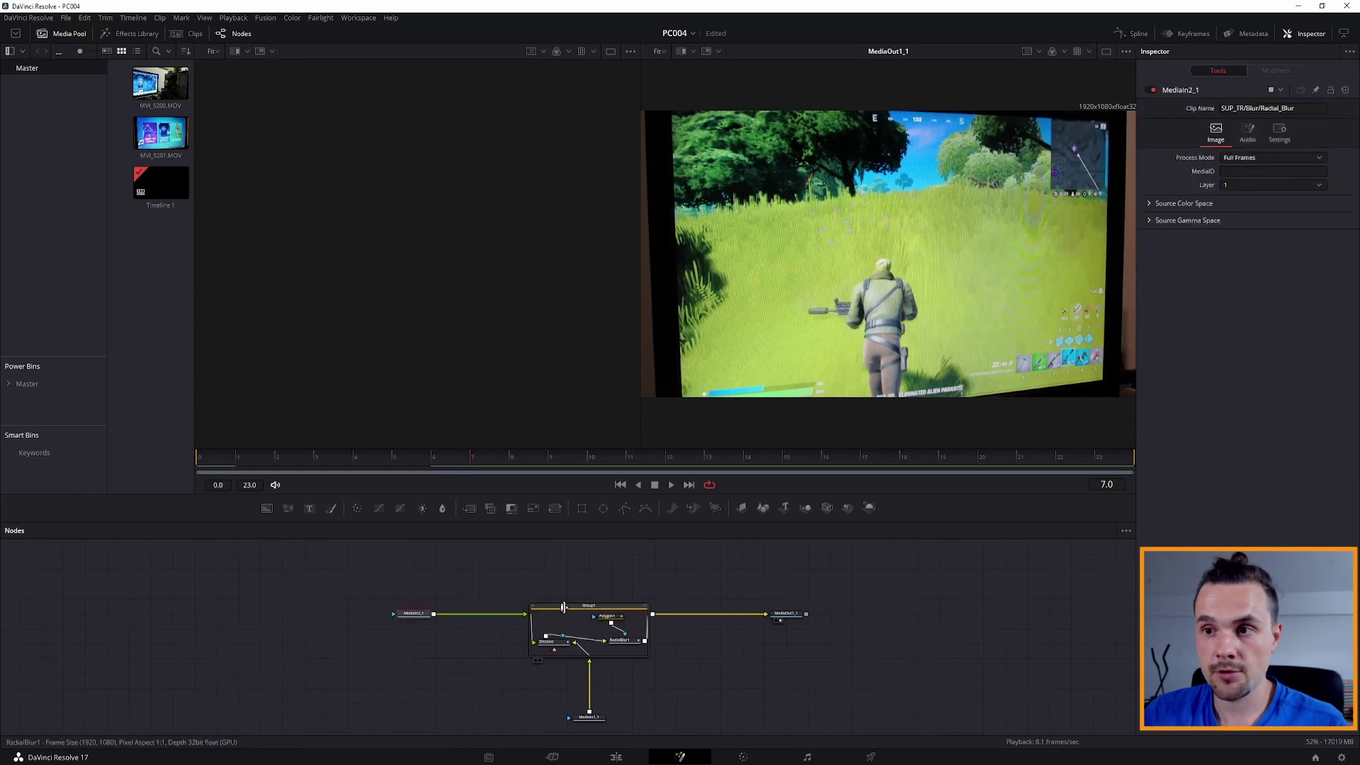
pyautogui.keyDown('ctrl'); pyautogui.click(563, 607); pyautogui.keyUp('ctrl')
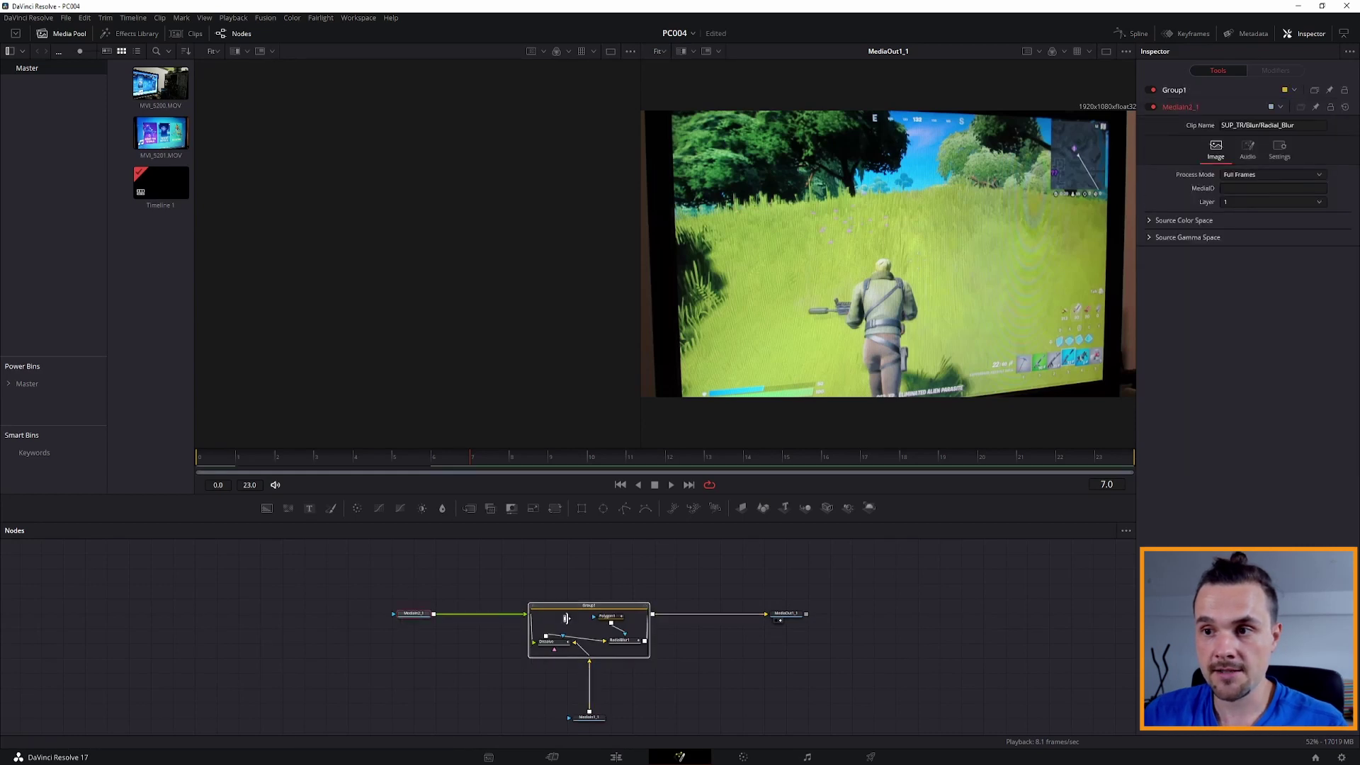
pyautogui.keyDown('ctrl'); pyautogui.click(594, 717); pyautogui.keyUp('ctrl')
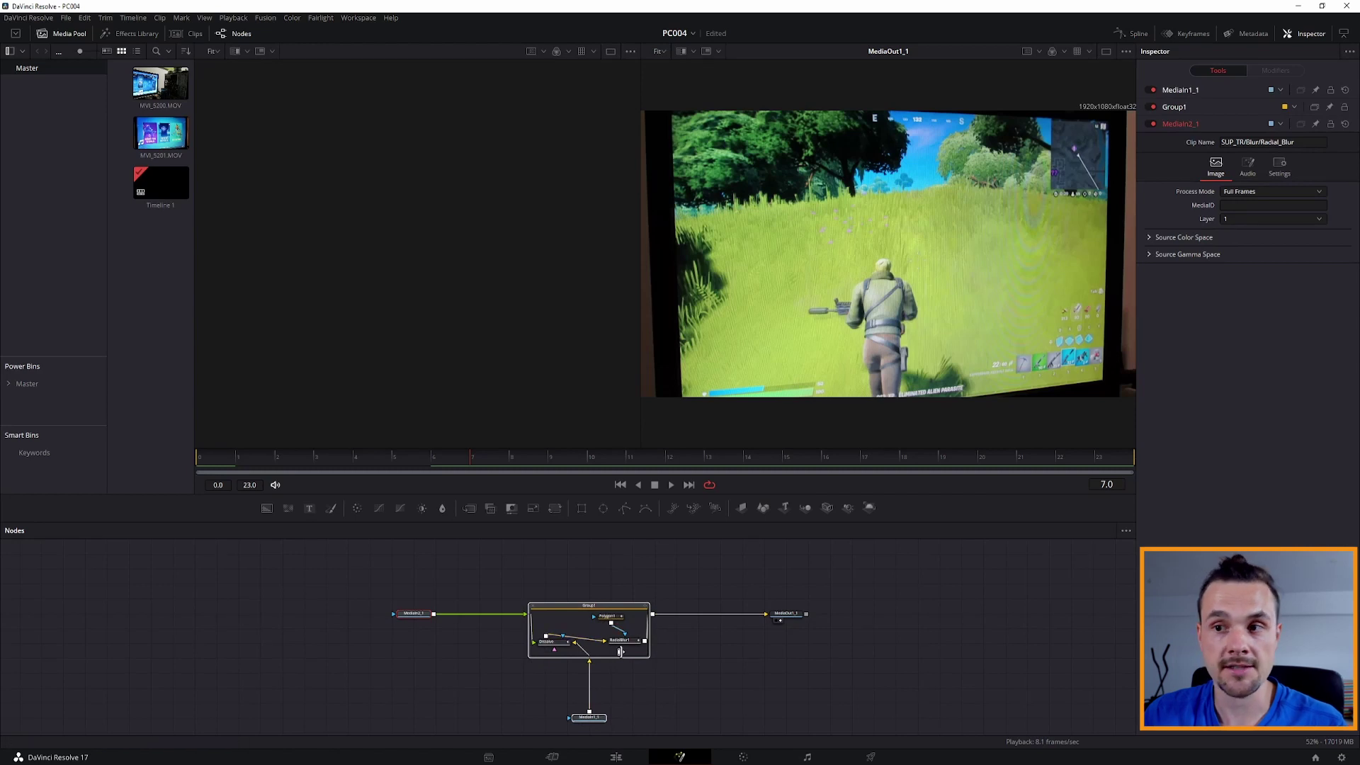
pyautogui.keyDown('ctrl'); pyautogui.click(548, 642); pyautogui.keyUp('ctrl')
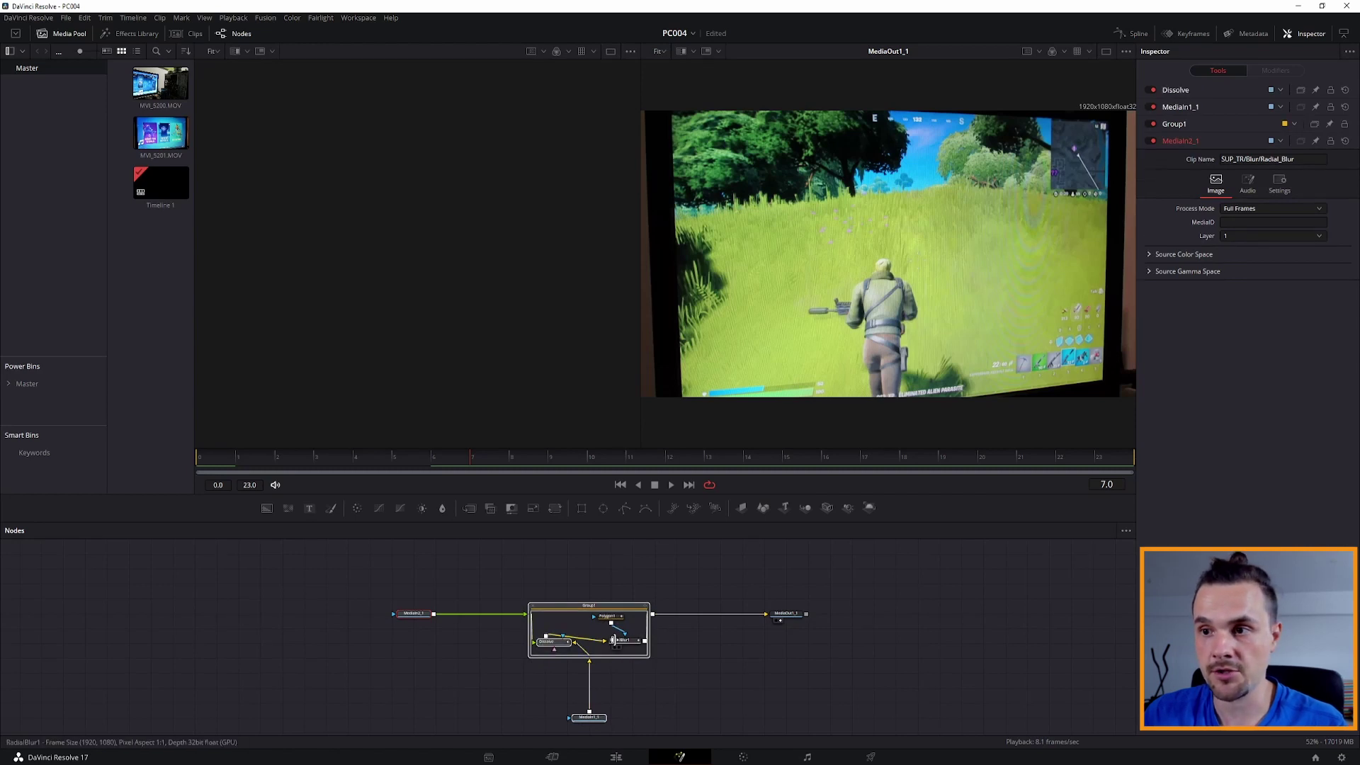
pyautogui.keyDown('ctrl'); pyautogui.click(614, 639); pyautogui.keyUp('ctrl')
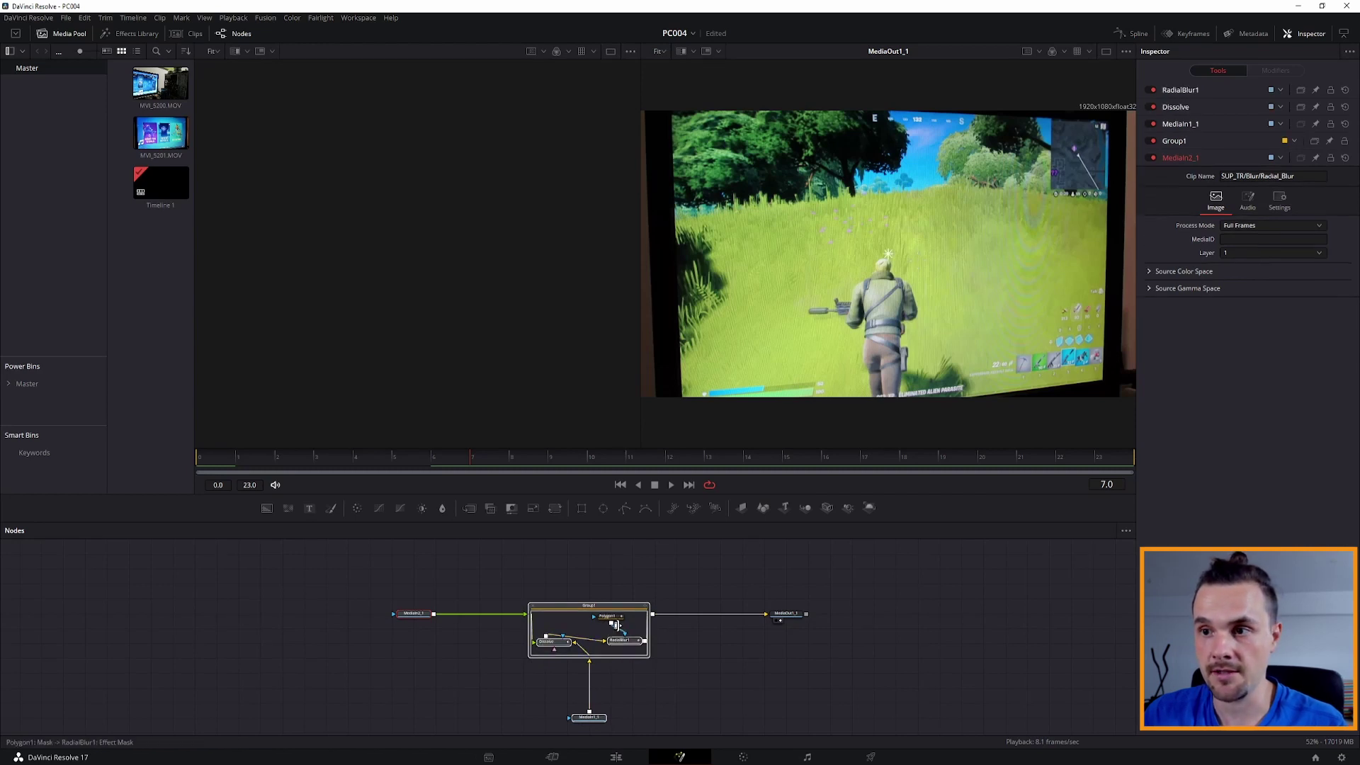
pyautogui.keyDown('ctrl'); pyautogui.click(610, 616); pyautogui.keyUp('ctrl')
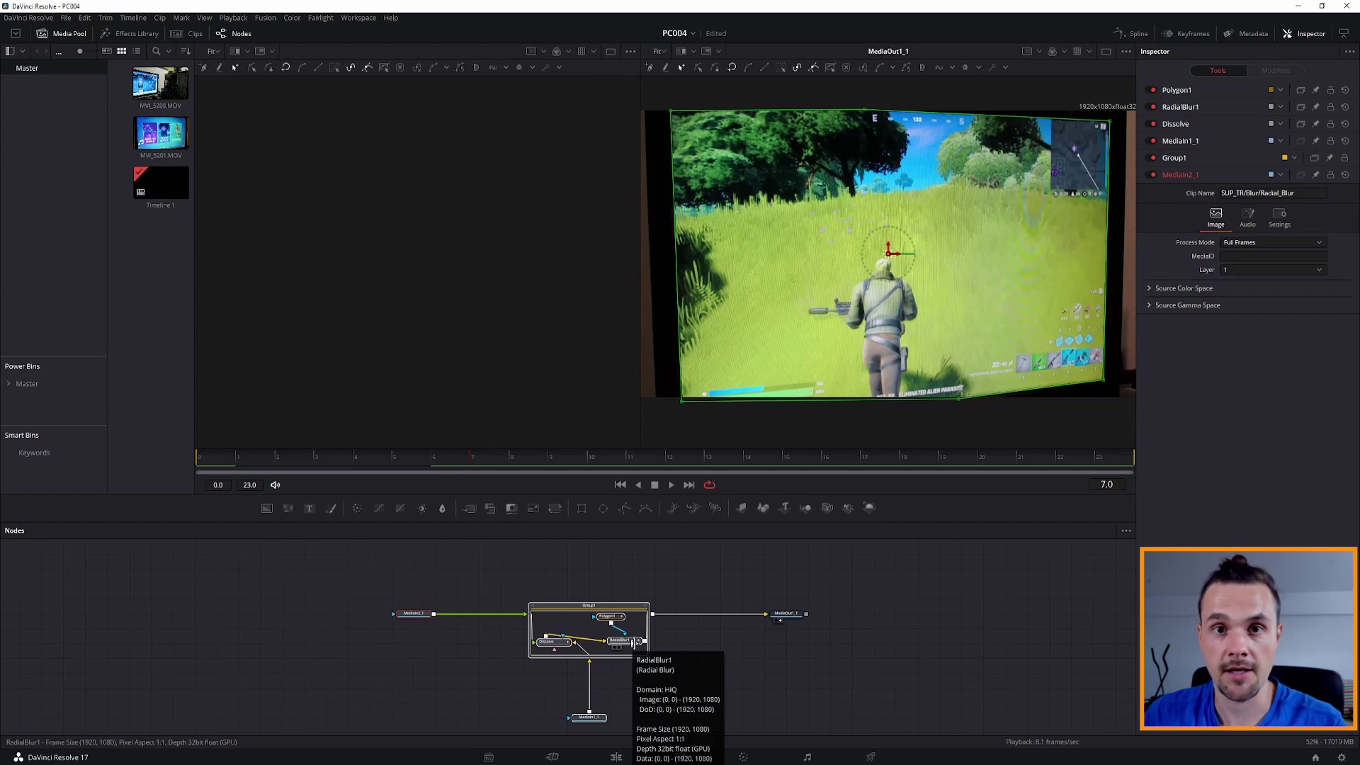
pyautogui.click(606, 627)
# - Ungroup Group1 and box-select every node in the graph
pyautogui.rightClick(605, 626)
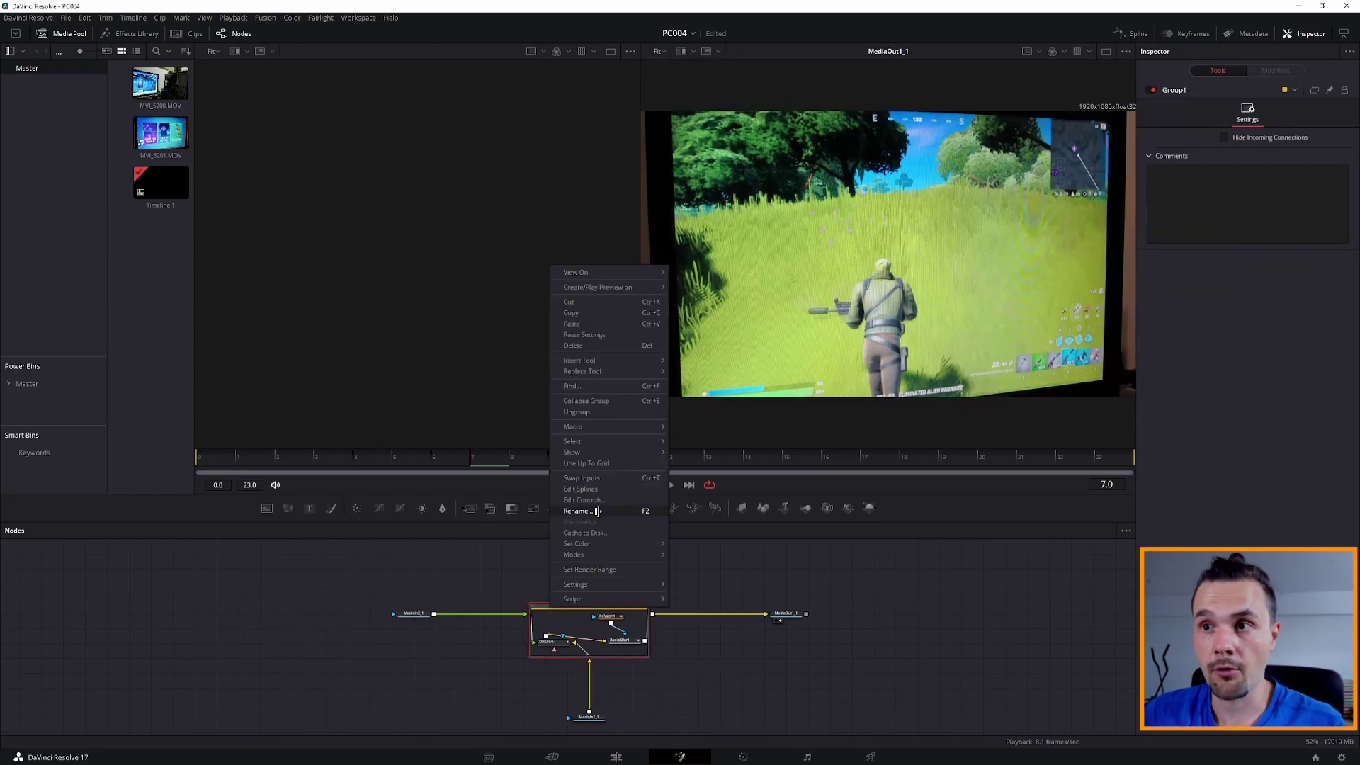
pyautogui.click(576, 412)
pyautogui.moveTo(355, 554); pyautogui.dragTo(680, 731)
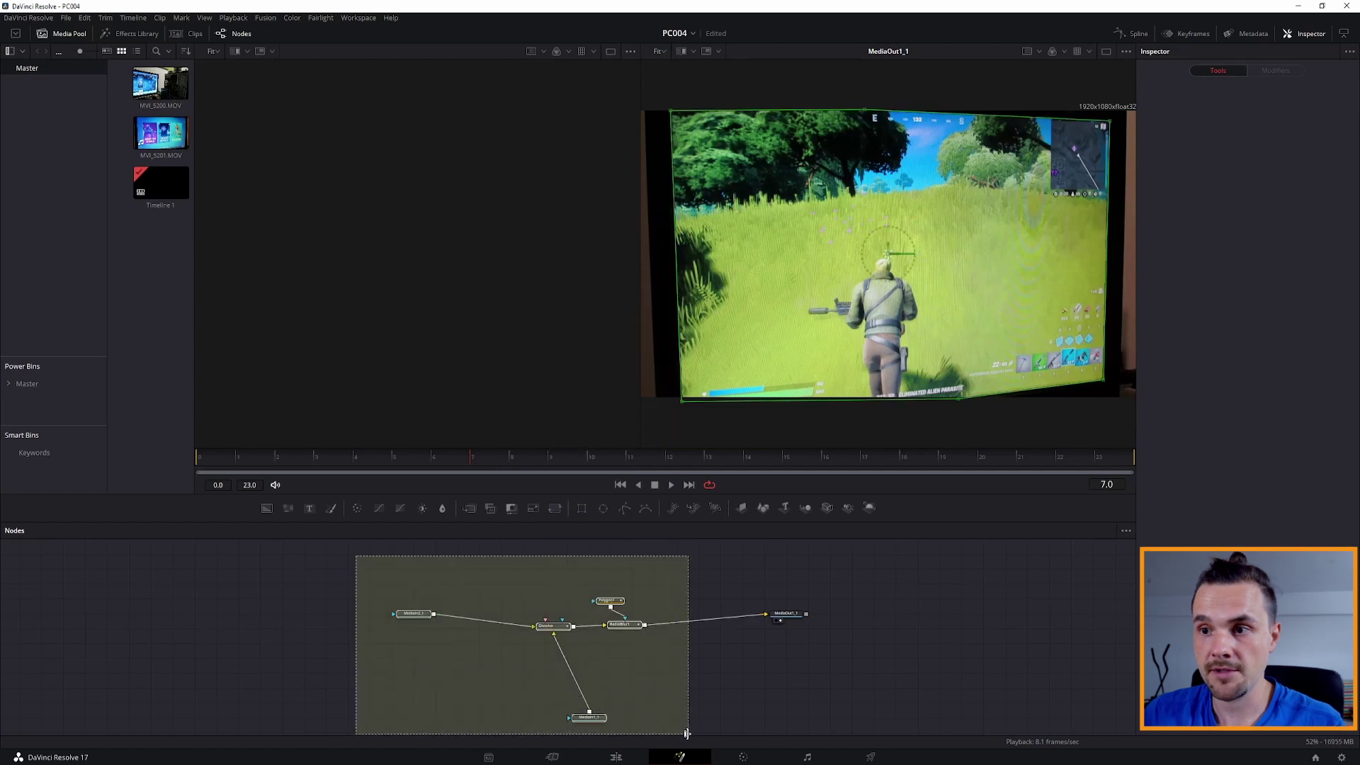
# - Create a trial macro from RadialBlur1's selection, then close the Macro Editor without saving
pyautogui.rightClick(628, 626)
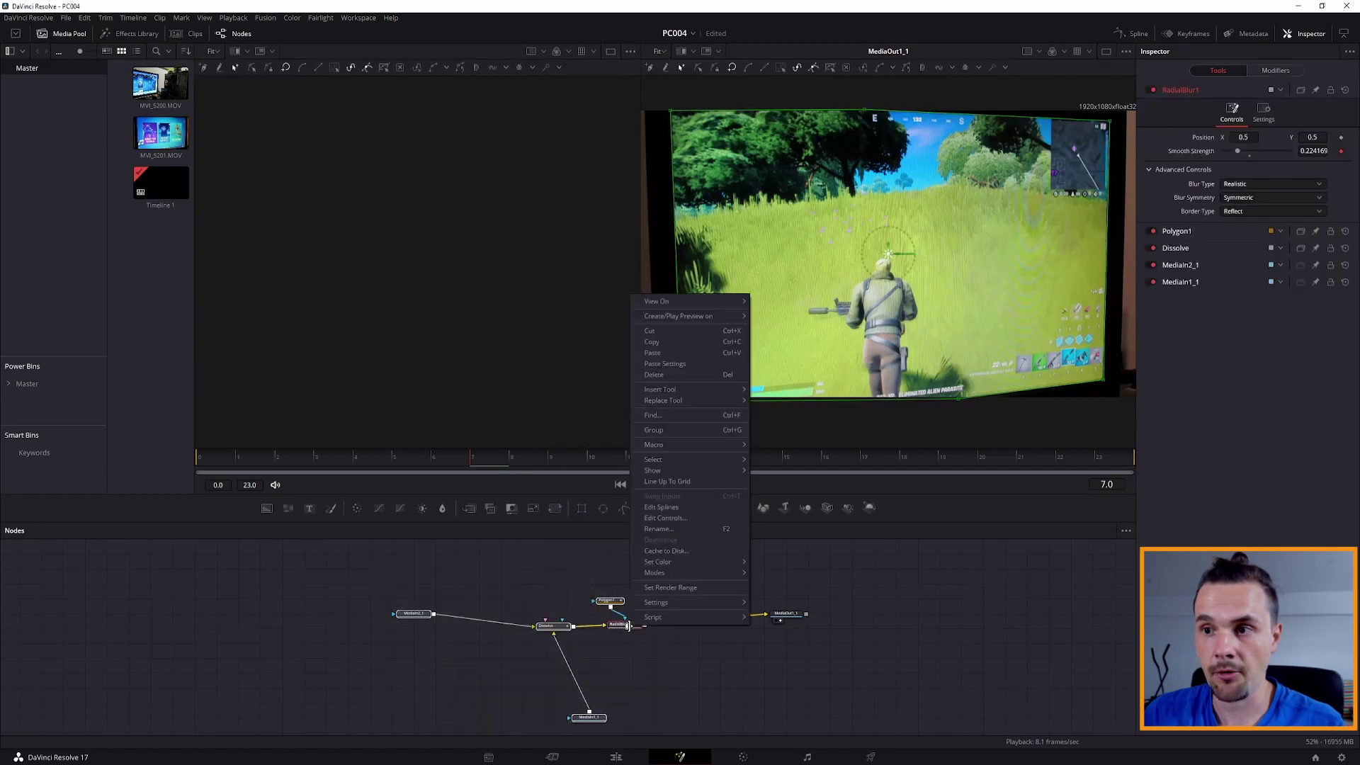
pyautogui.click(632, 664)
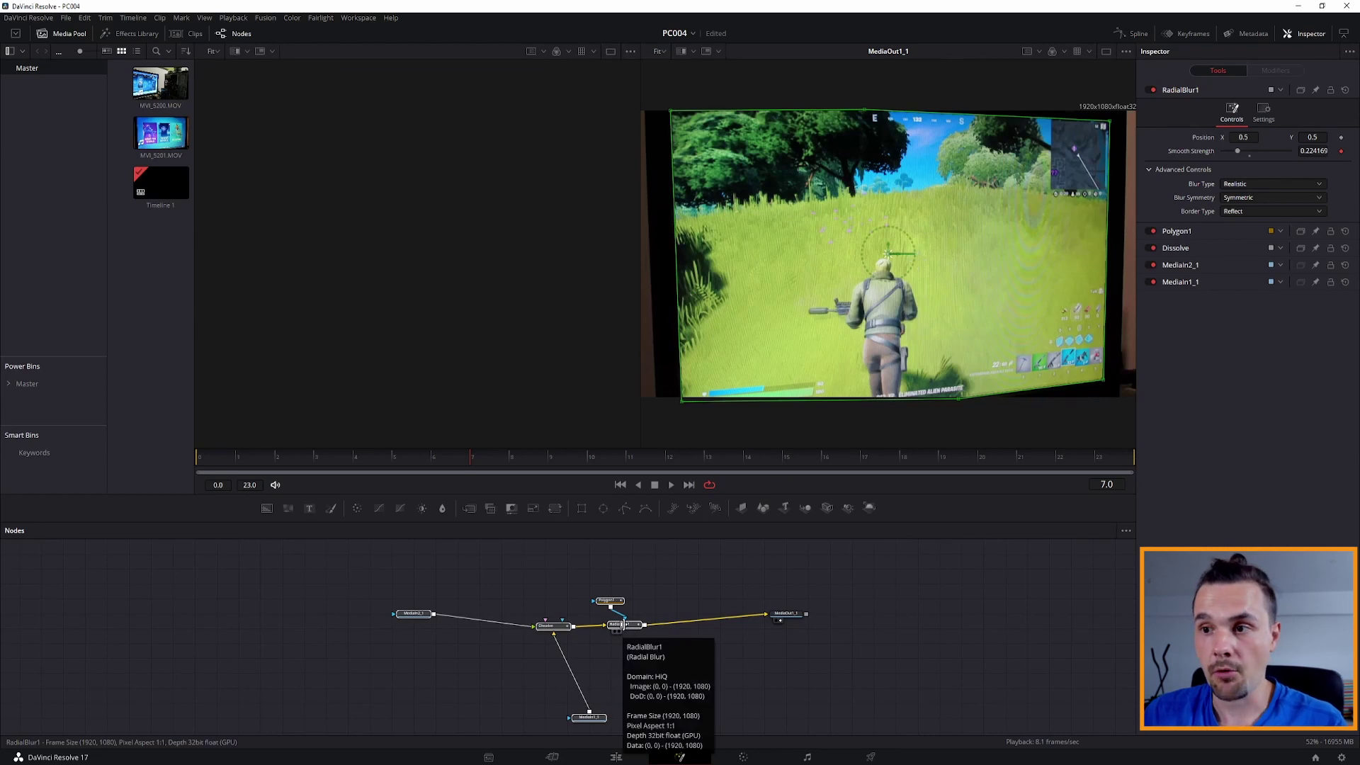
pyautogui.rightClick(621, 624)
pyautogui.moveTo(669, 443)
pyautogui.click(764, 446)
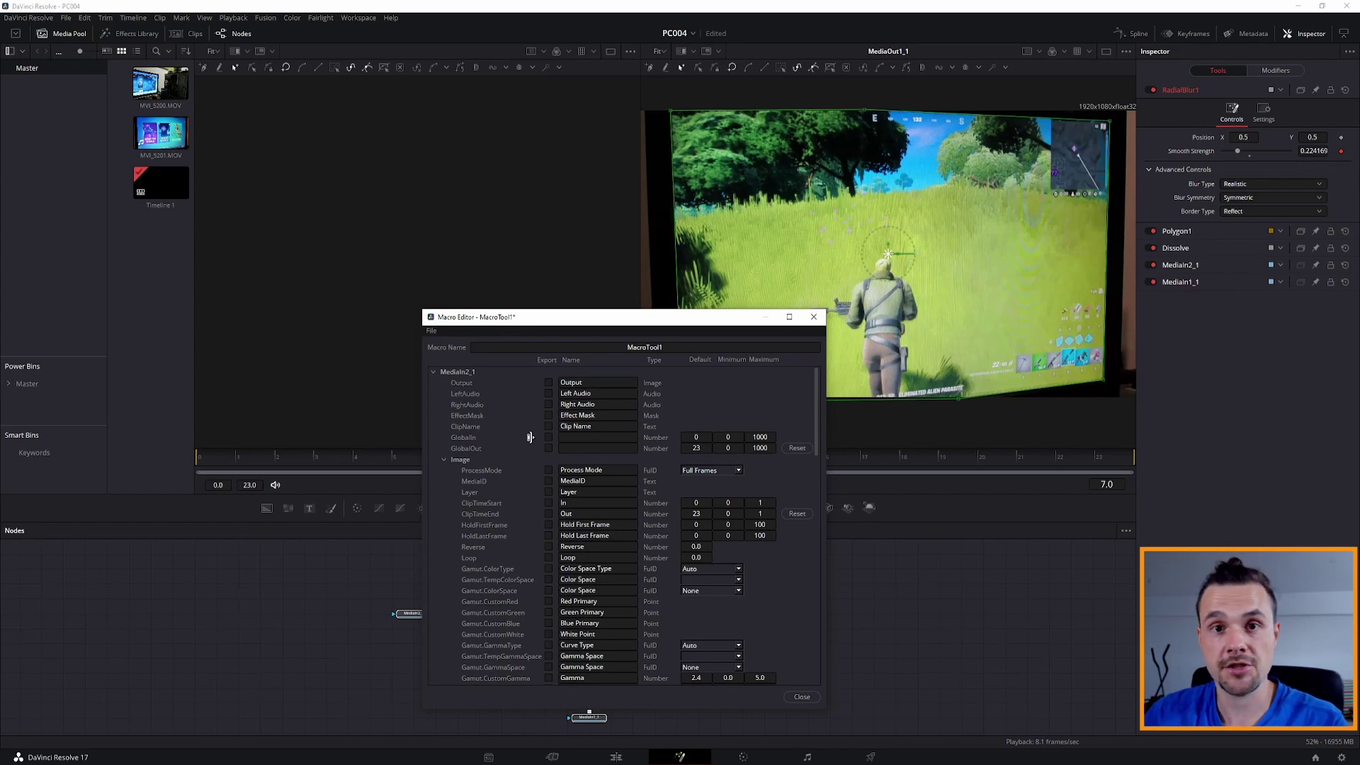
pyautogui.click(803, 698)
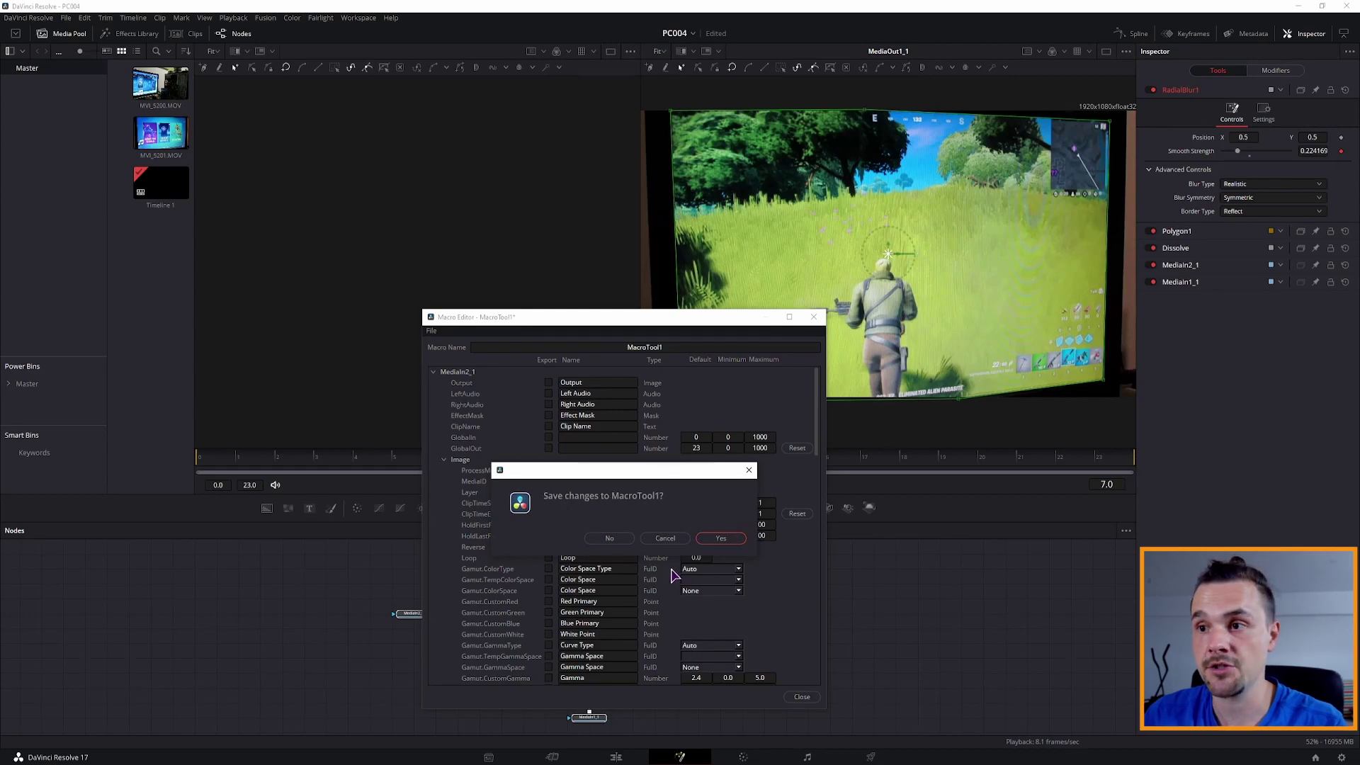
pyautogui.click(626, 542)
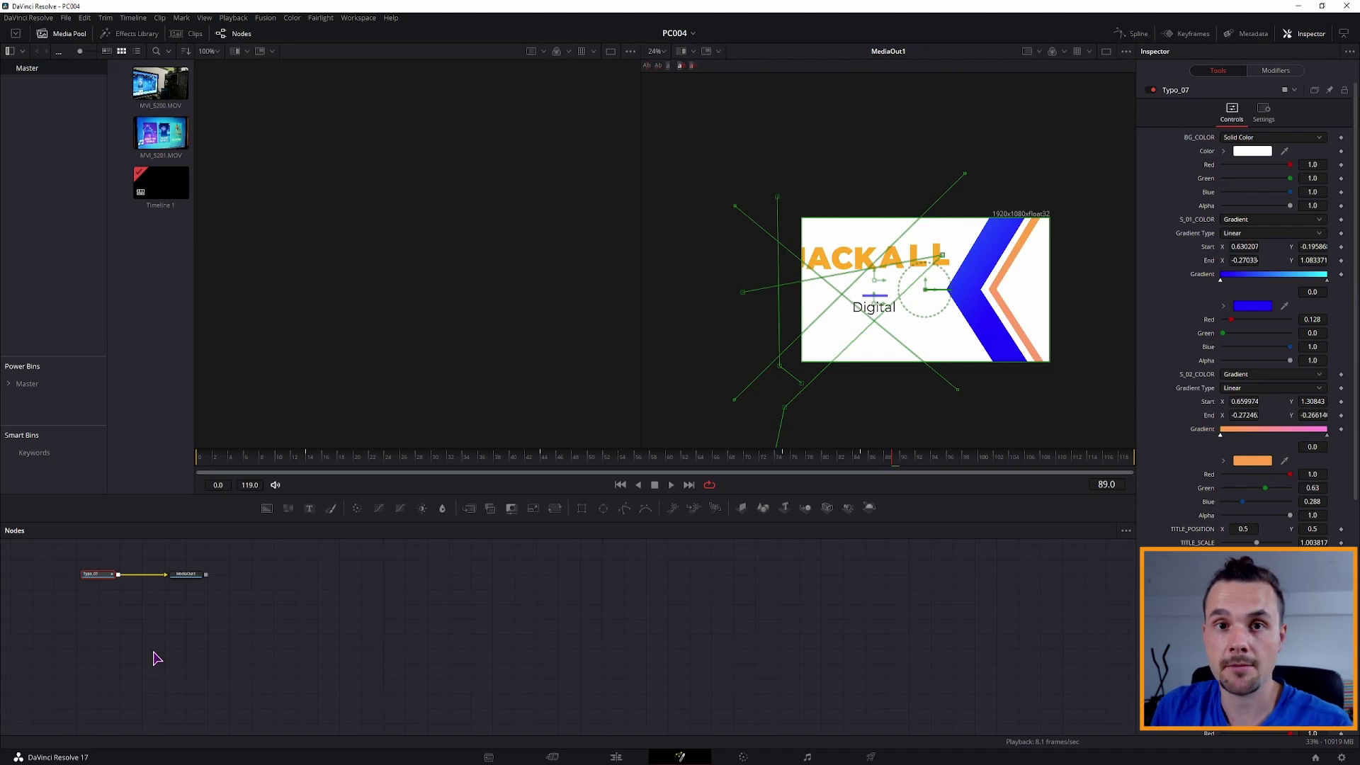
# - Create a macro from the Typo_07 title and expose its TEXT_01 controls
pyautogui.rightClick(99, 575)
pyautogui.moveTo(151, 396)
pyautogui.click(255, 402)
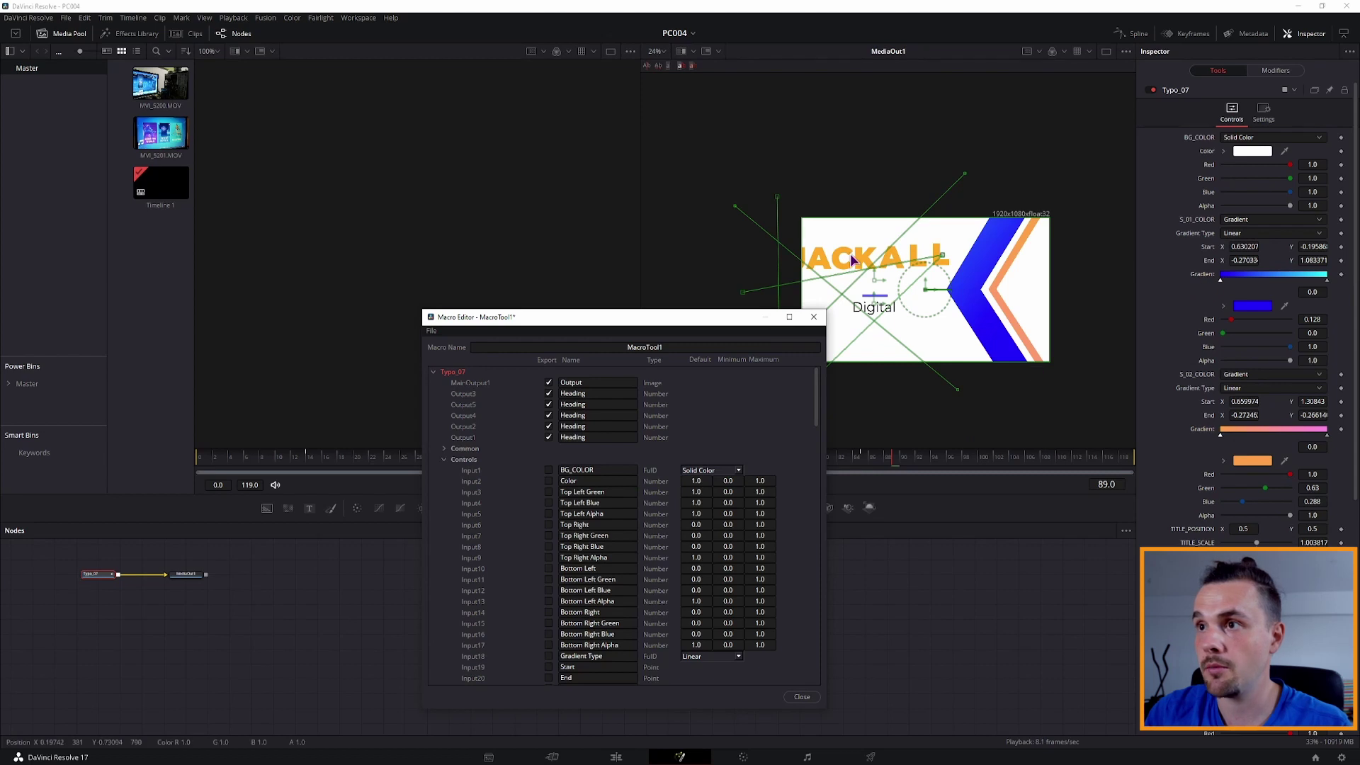
pyautogui.scroll(-5, 604, 534)
pyautogui.scroll(-5, 581, 546)
pyautogui.click(548, 558)
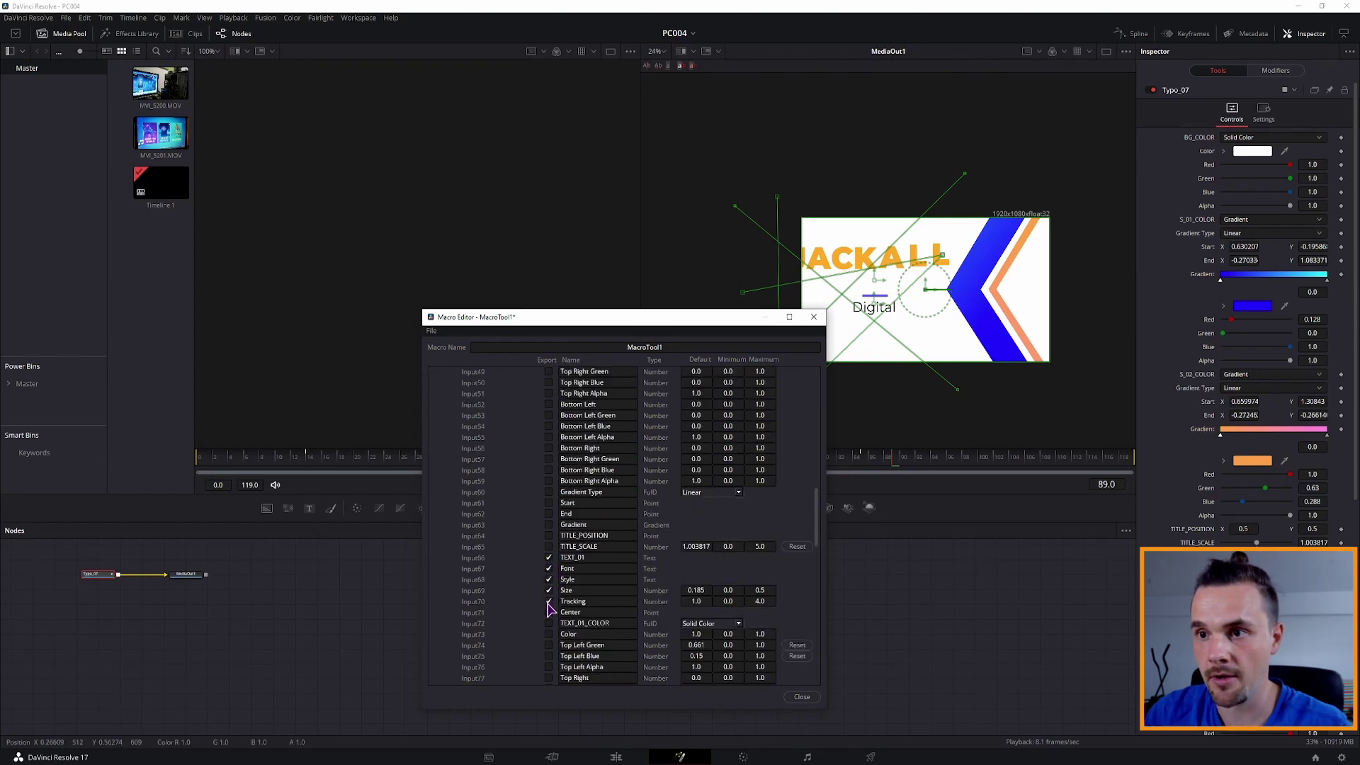
# - Expose the Center control, then choose Save As from the Macro Editor's File menu
pyautogui.scroll(-3, 587, 602)
pyautogui.scroll(-2, 567, 584)
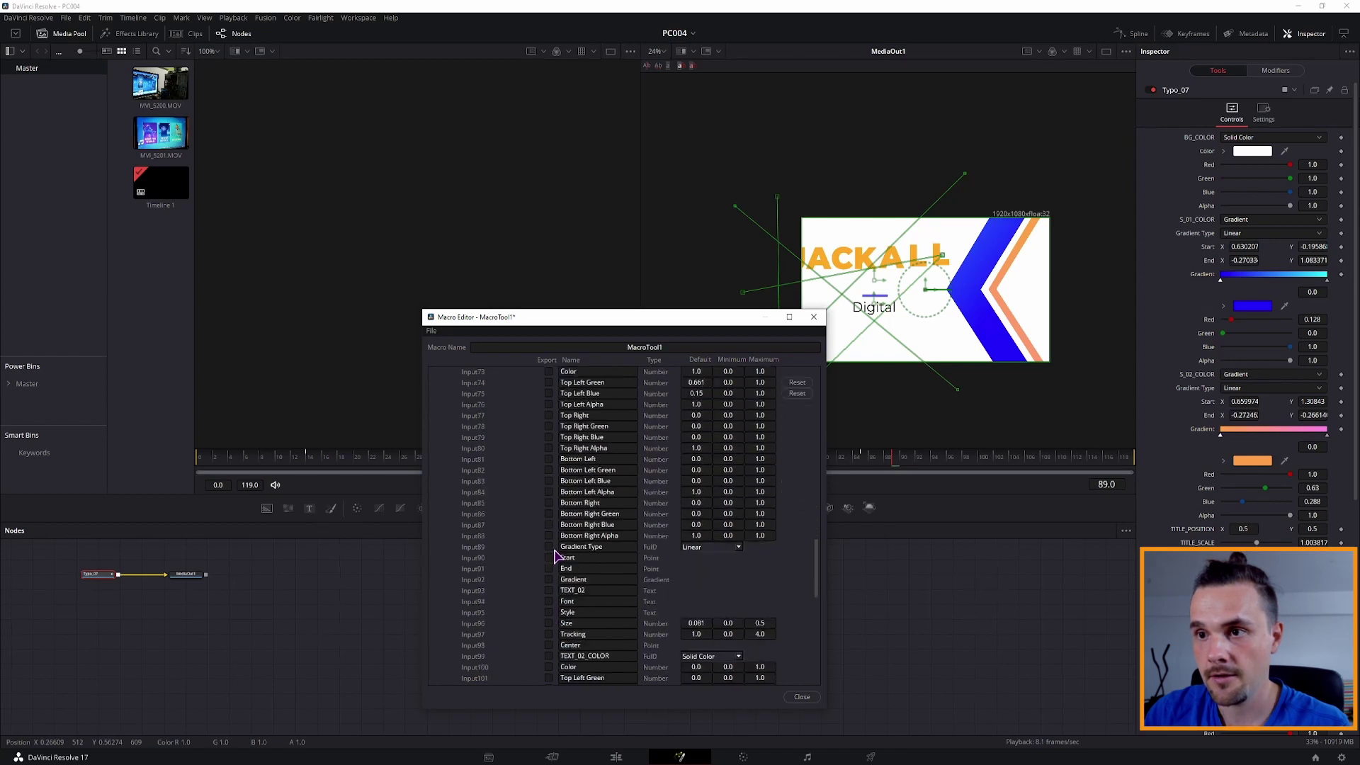
pyautogui.scroll(-2, 543, 572)
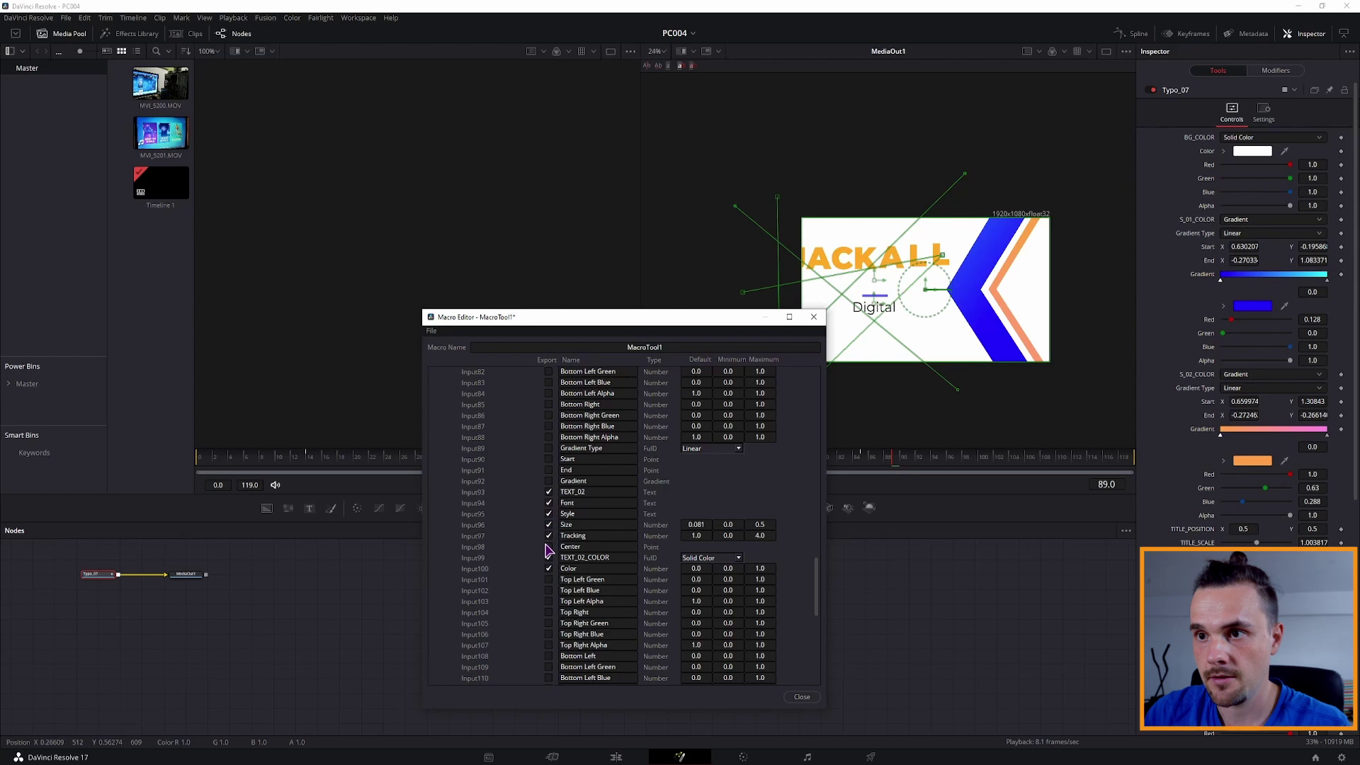
pyautogui.click(548, 546)
pyautogui.scroll(2, 502, 517)
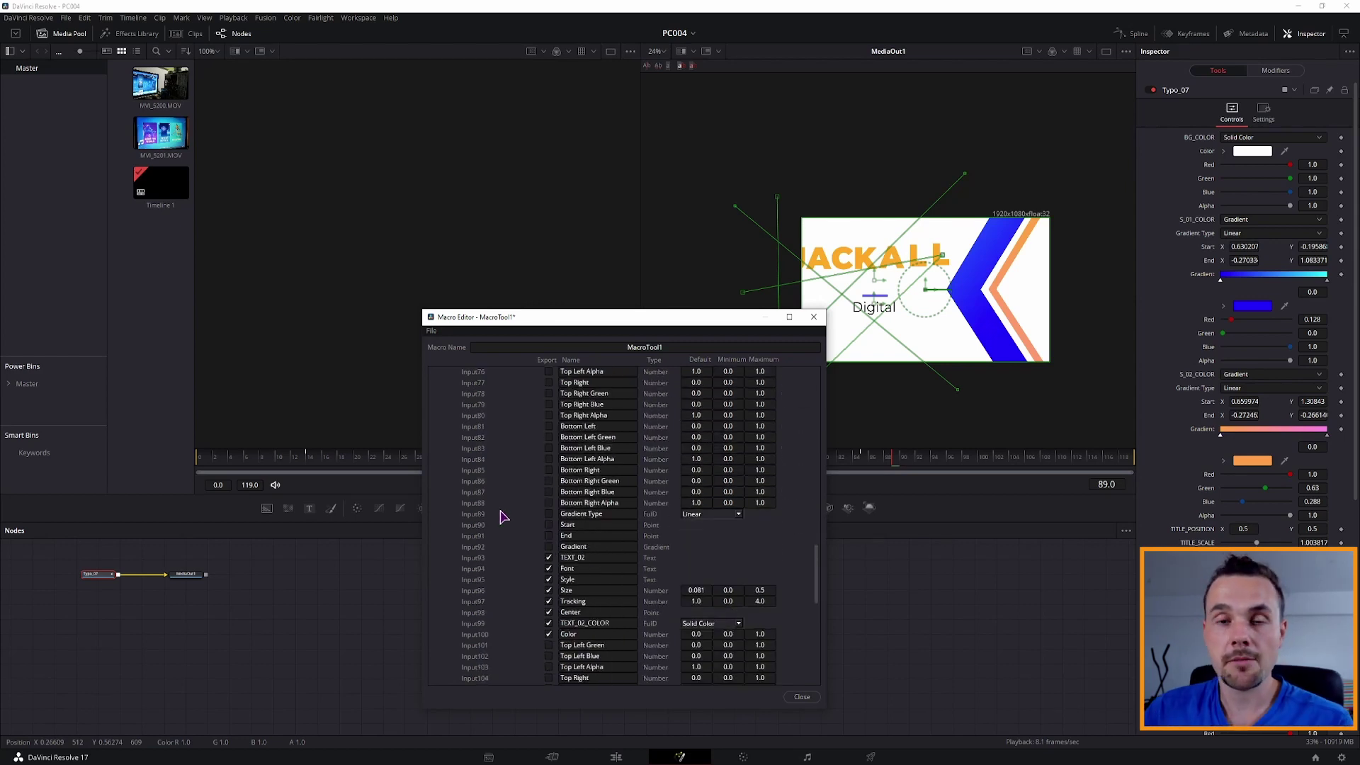
pyautogui.scroll(5, 502, 517)
pyautogui.scroll(6, 502, 517)
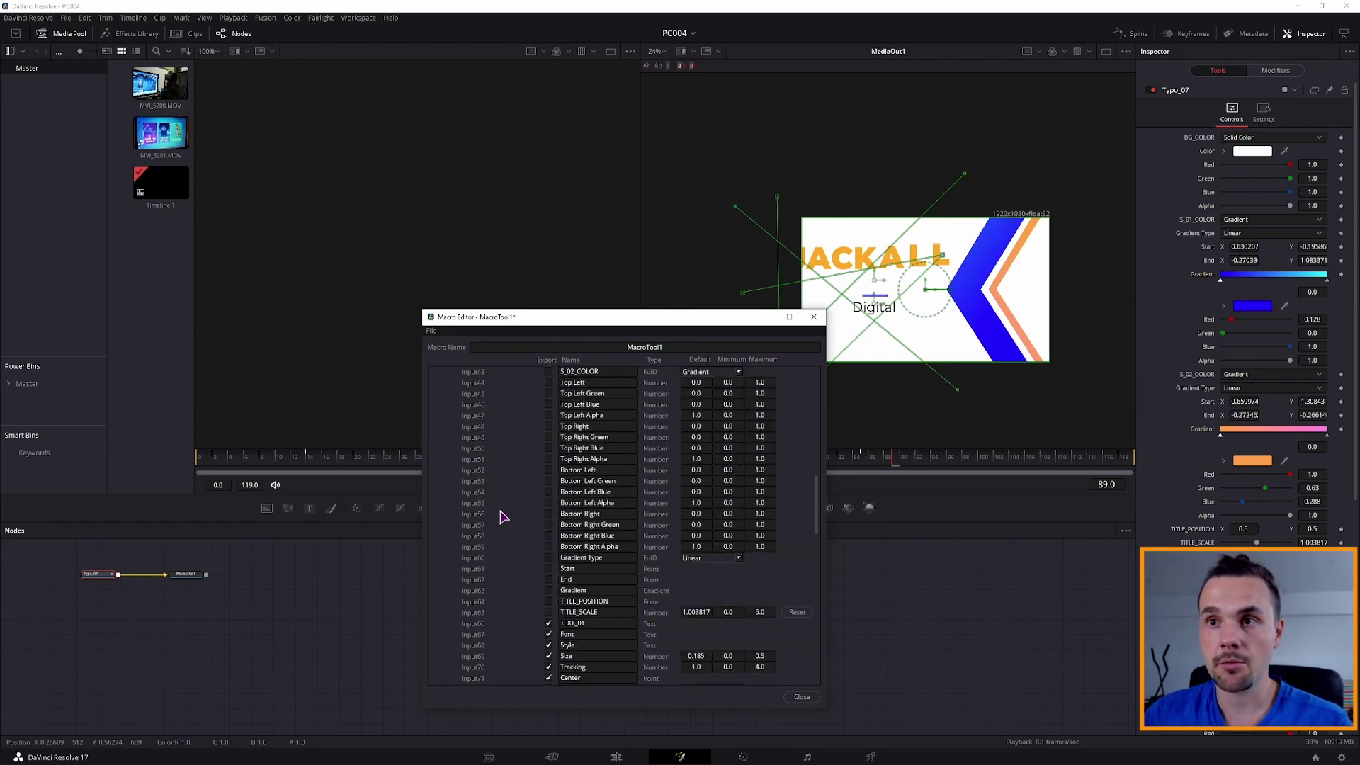
pyautogui.click(431, 331)
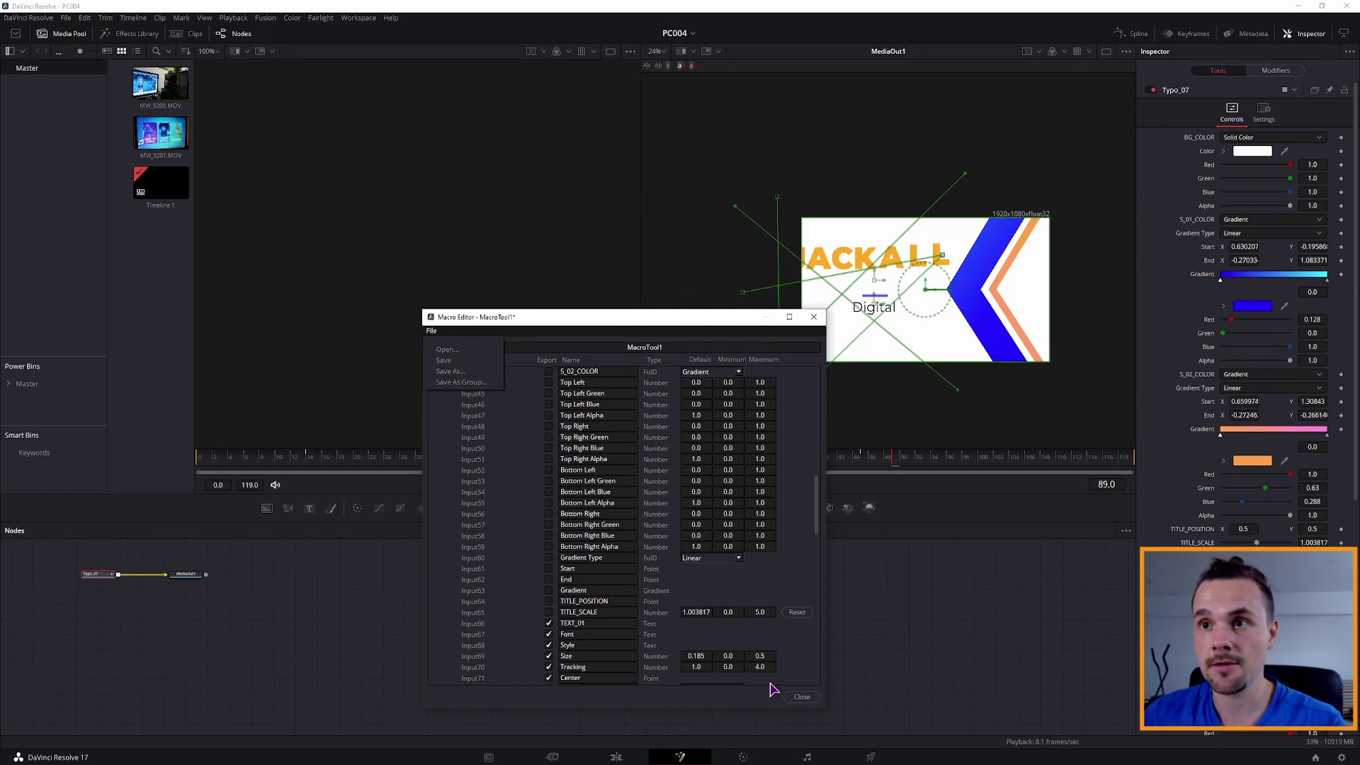
pyautogui.click(451, 371)
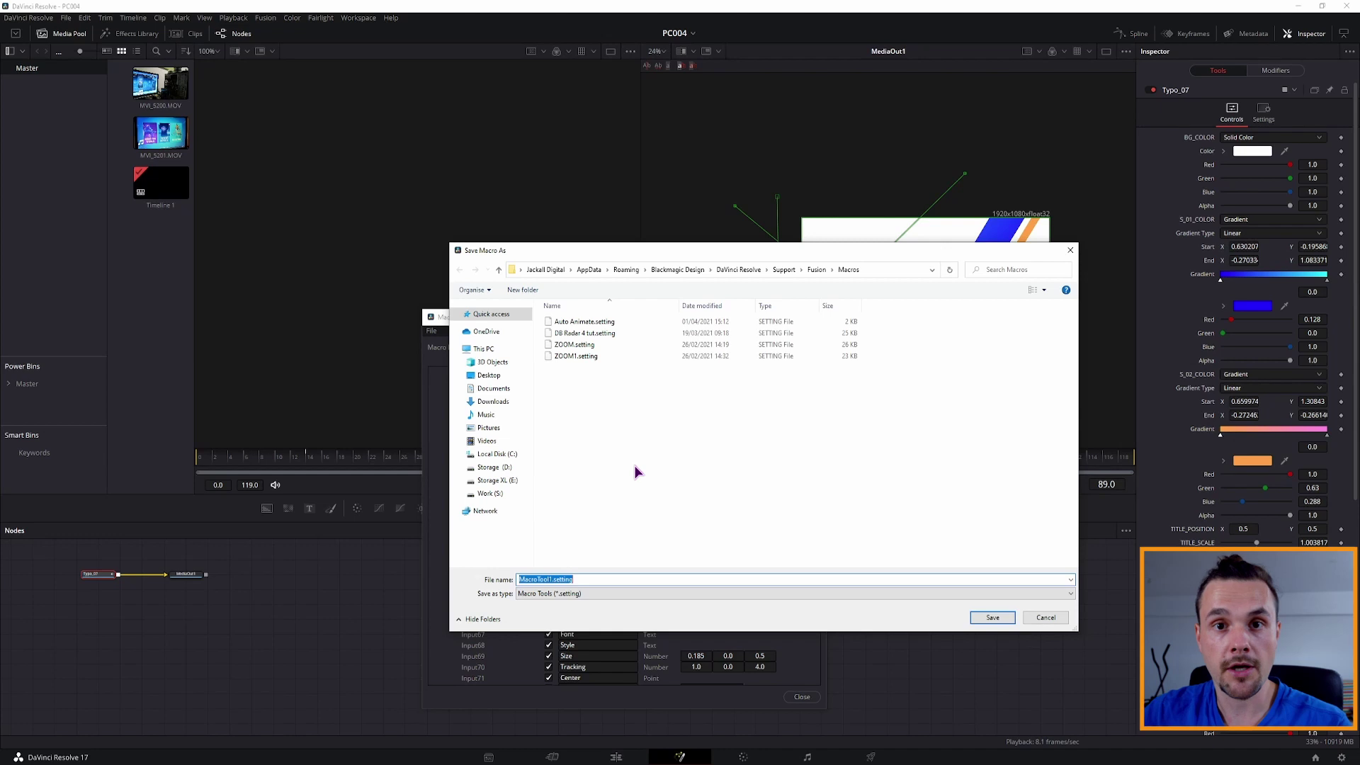
# - Browse the save dialog to Fusion > Templates > Edit, checking the Titles and Transitions folders
pyautogui.click(635, 472)
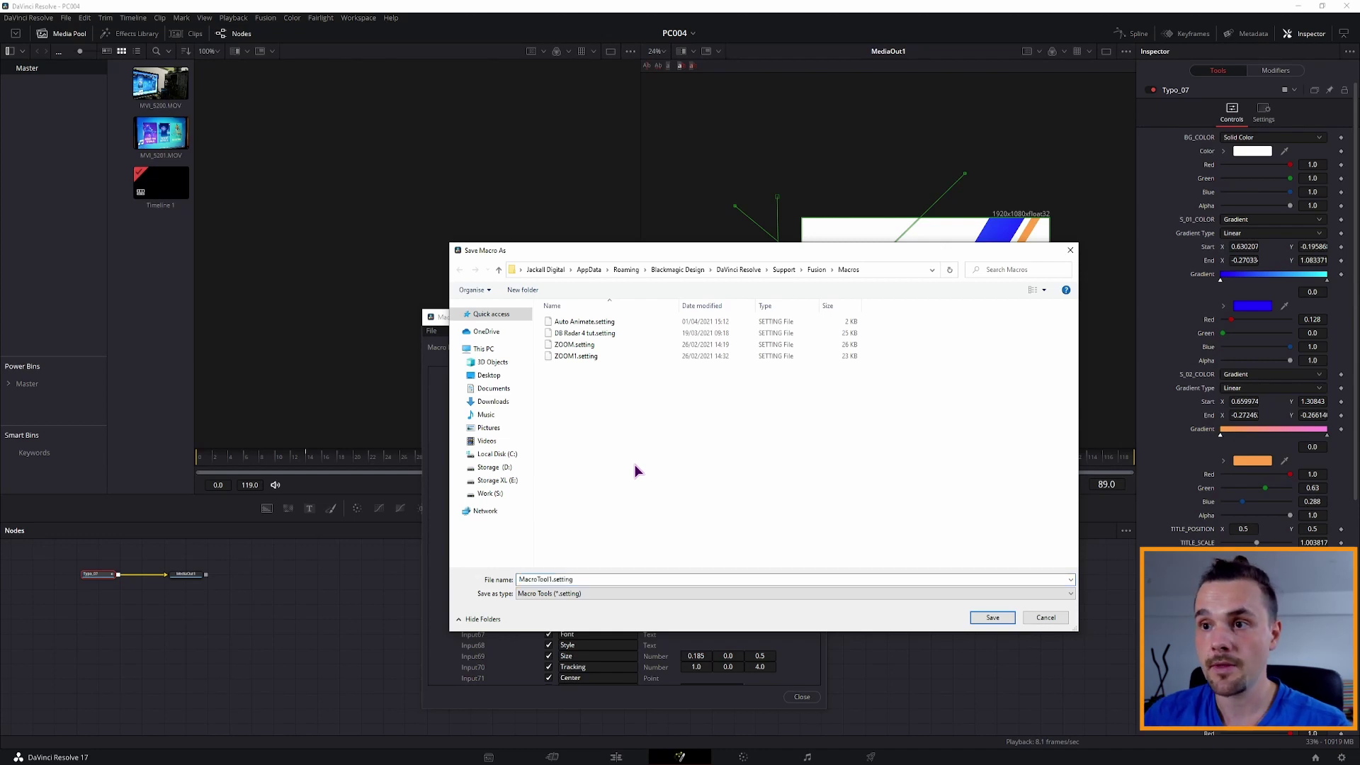
pyautogui.click(815, 270)
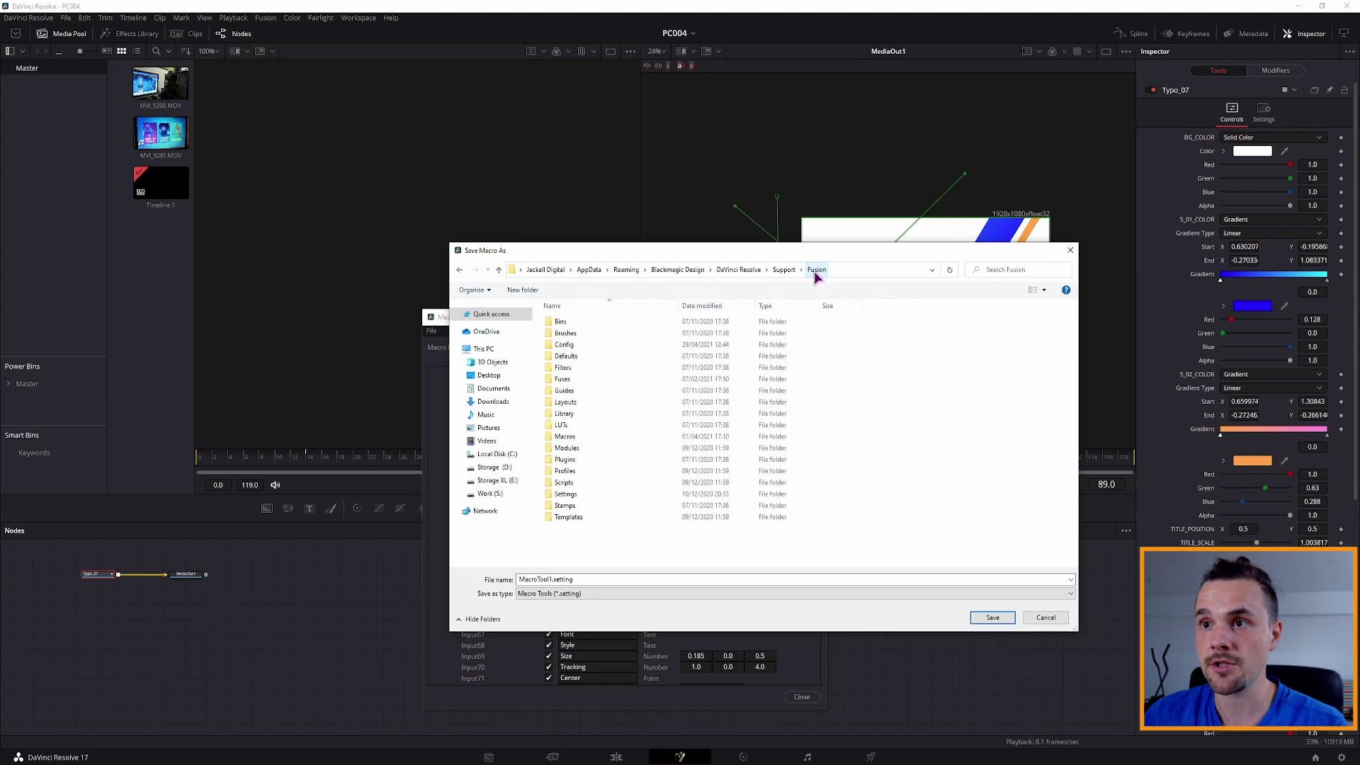
pyautogui.doubleClick(573, 515)
pyautogui.doubleClick(565, 332)
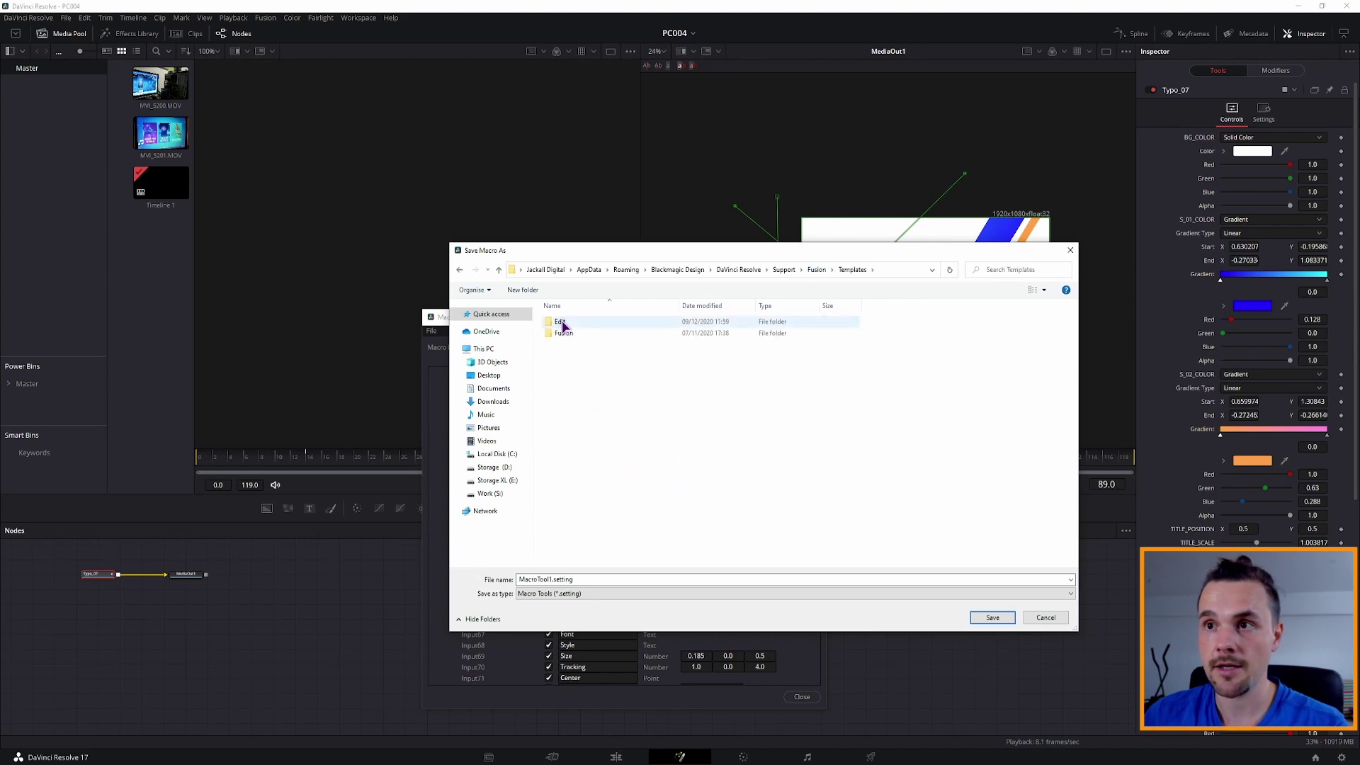
pyautogui.doubleClick(573, 355)
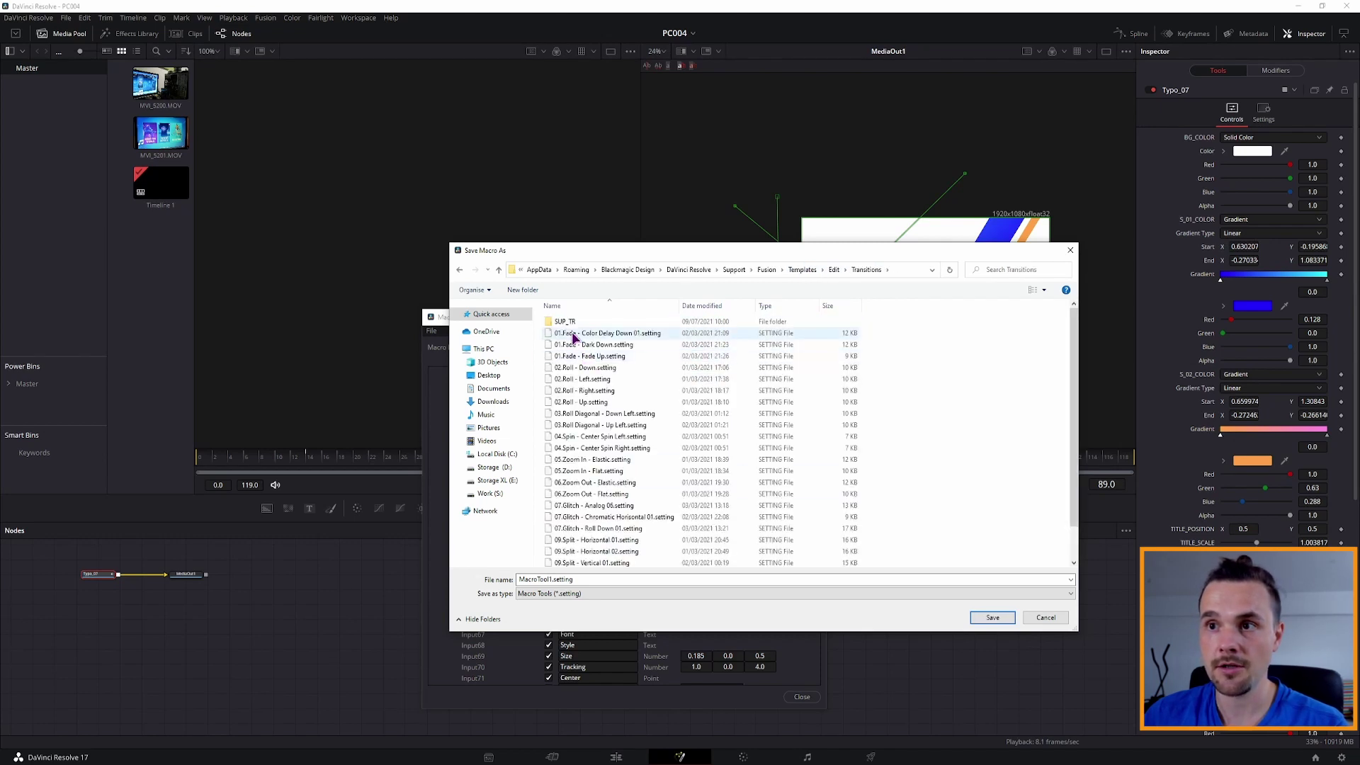
pyautogui.press('BackSpace')
pyautogui.doubleClick(567, 345)
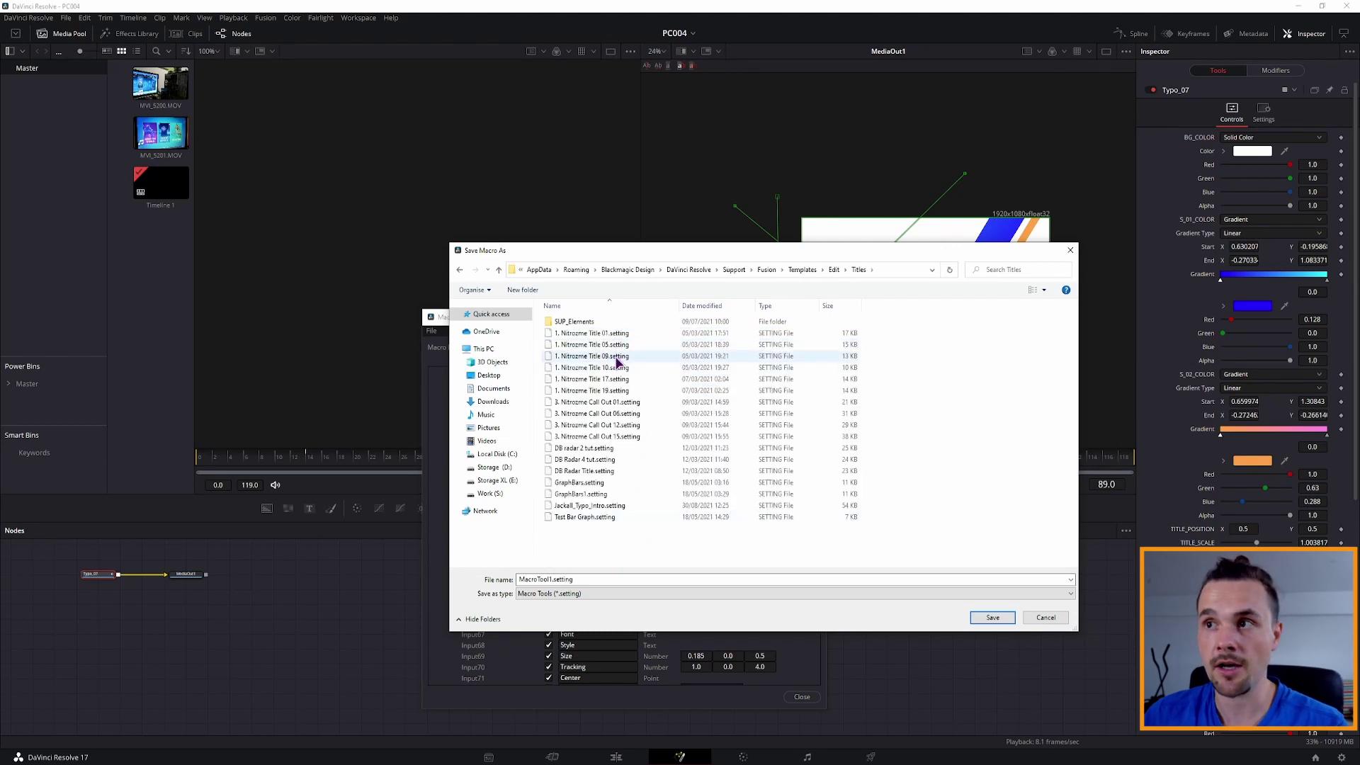
pyautogui.click(835, 270)
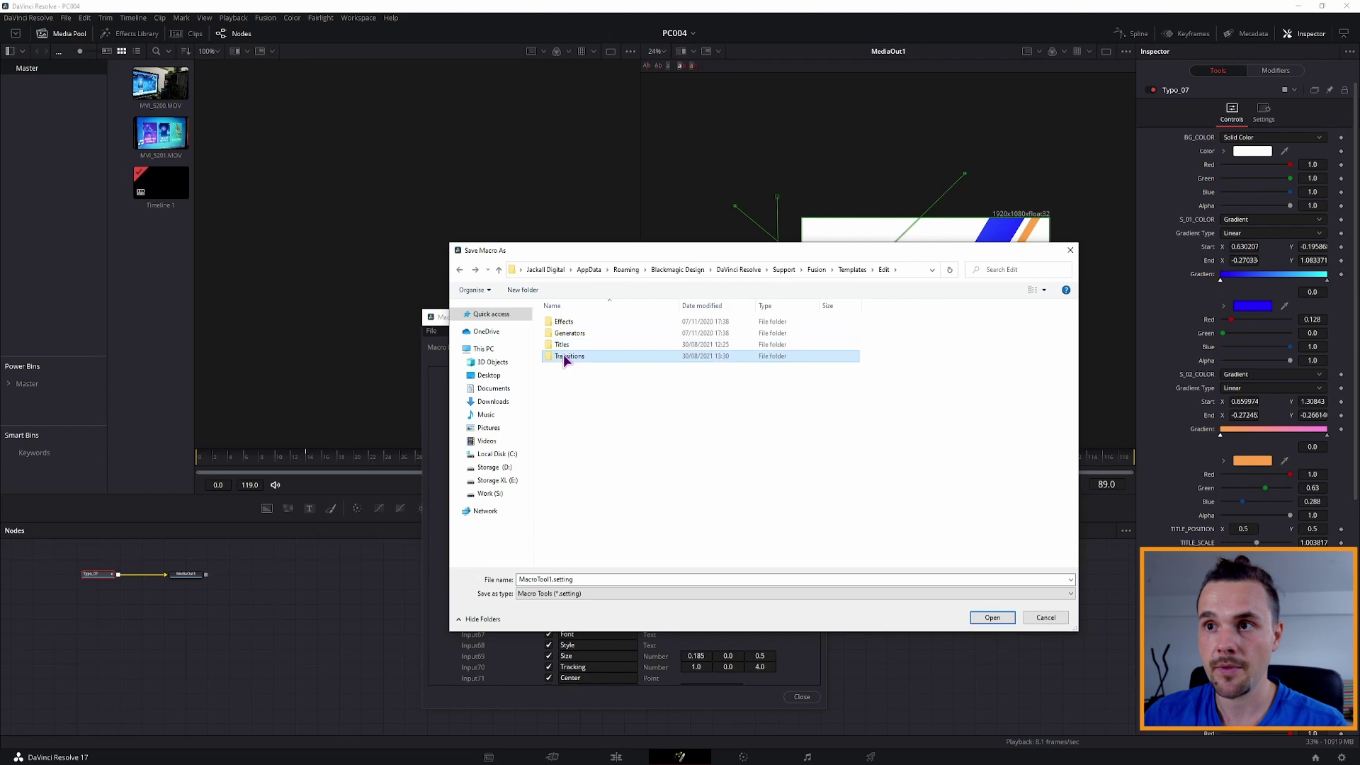
pyautogui.doubleClick(563, 356)
# - In the Titles folder, take Jackall_Typo_Intro.setting as the file name and edit it
pyautogui.scroll(-5, 605, 379)
pyautogui.click(588, 560)
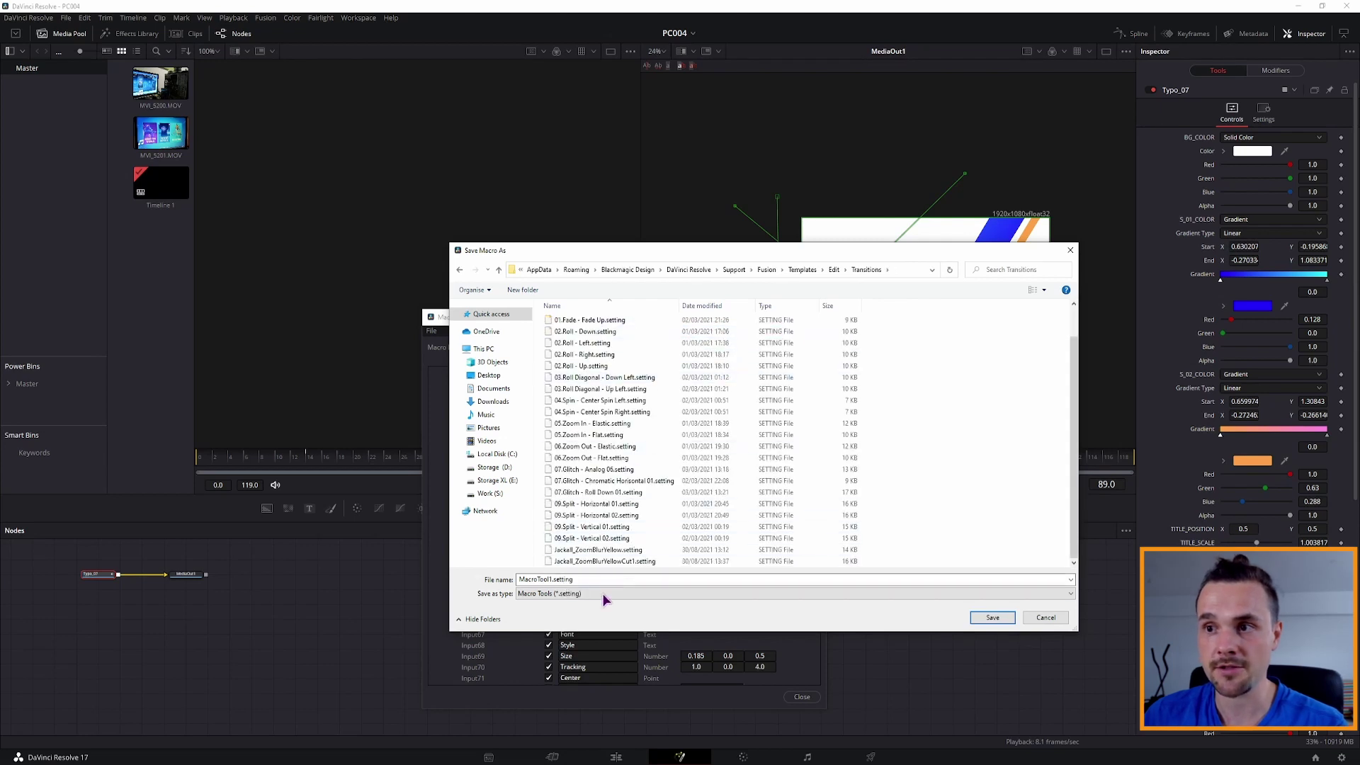
pyautogui.hotkey('alt', 'Left')
pyautogui.click(597, 507)
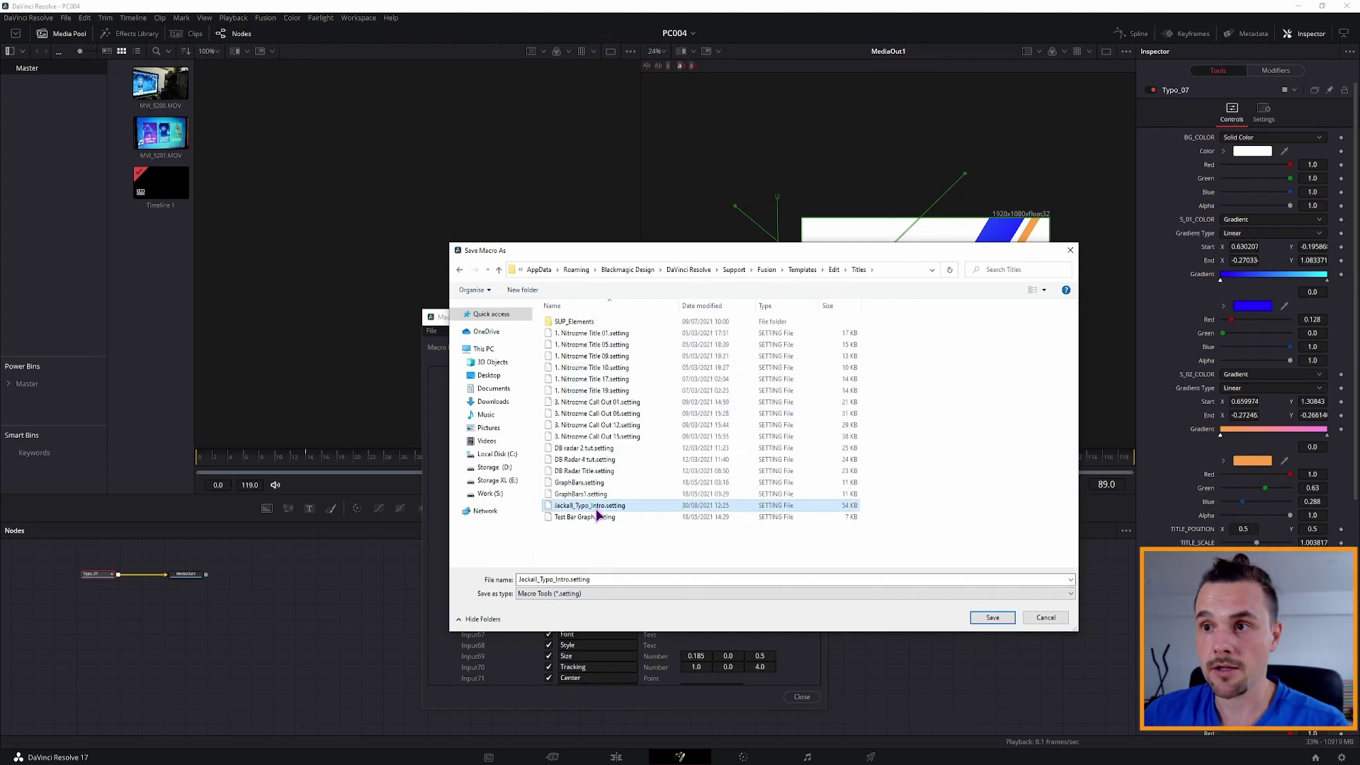
pyautogui.click(572, 581)
pyautogui.click(571, 580)
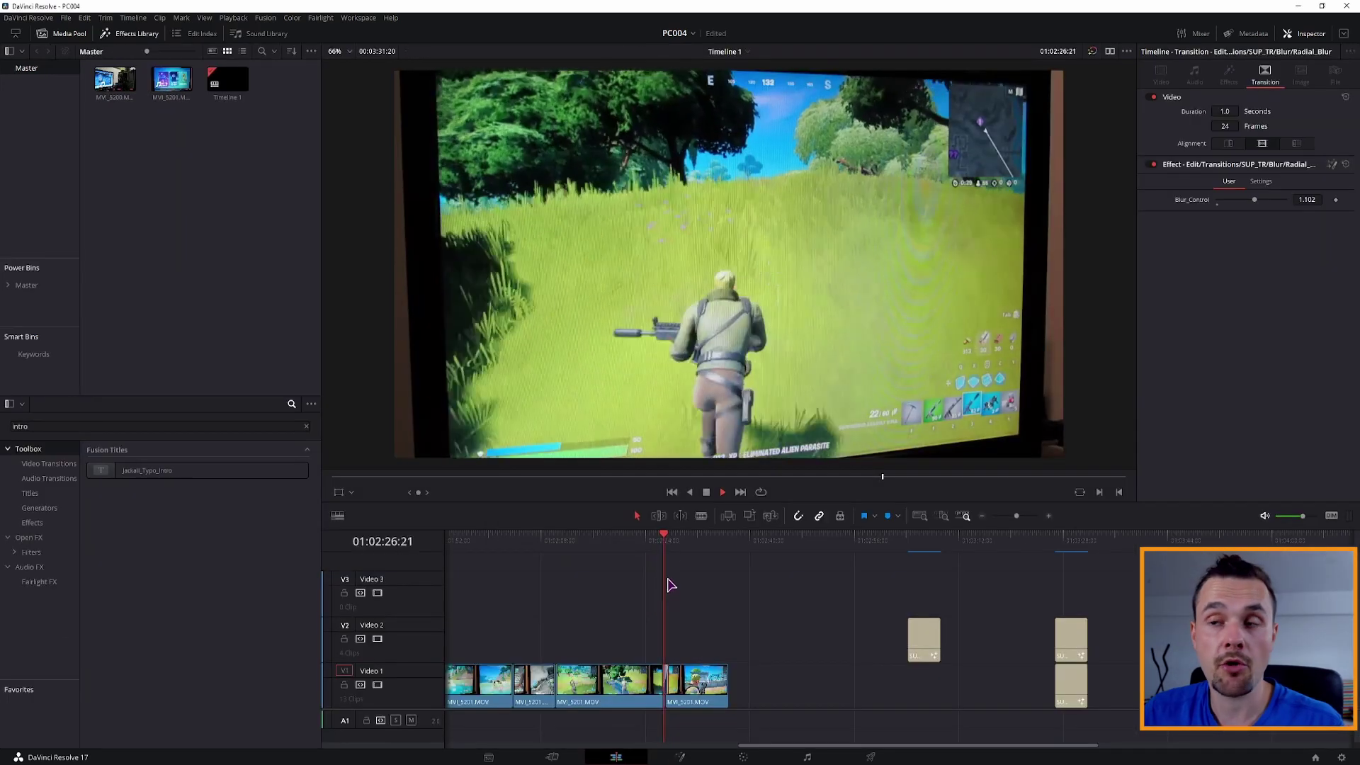
# - Stop playback, open the radial blur transition in Fusion and create a macro from its nodes
pyautogui.press('space')
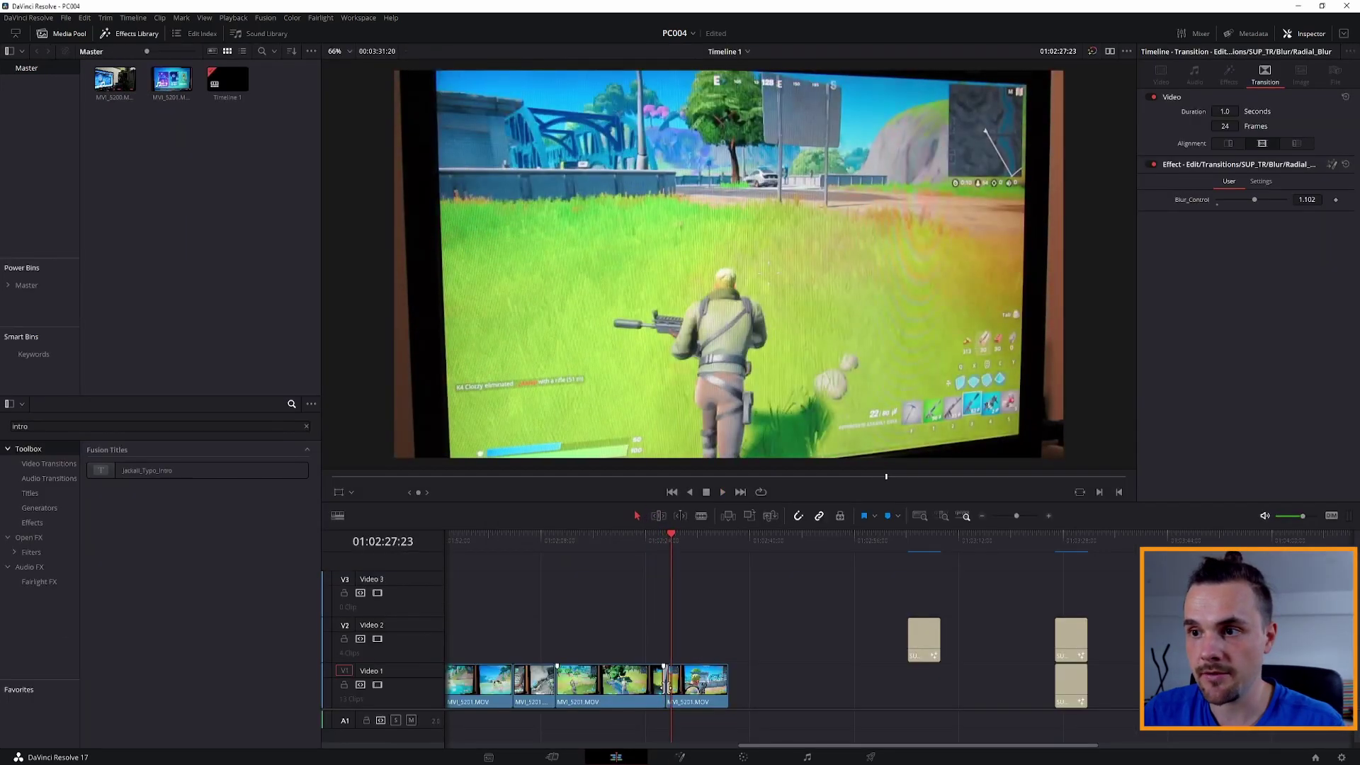
pyautogui.rightClick(670, 686)
pyautogui.click(695, 622)
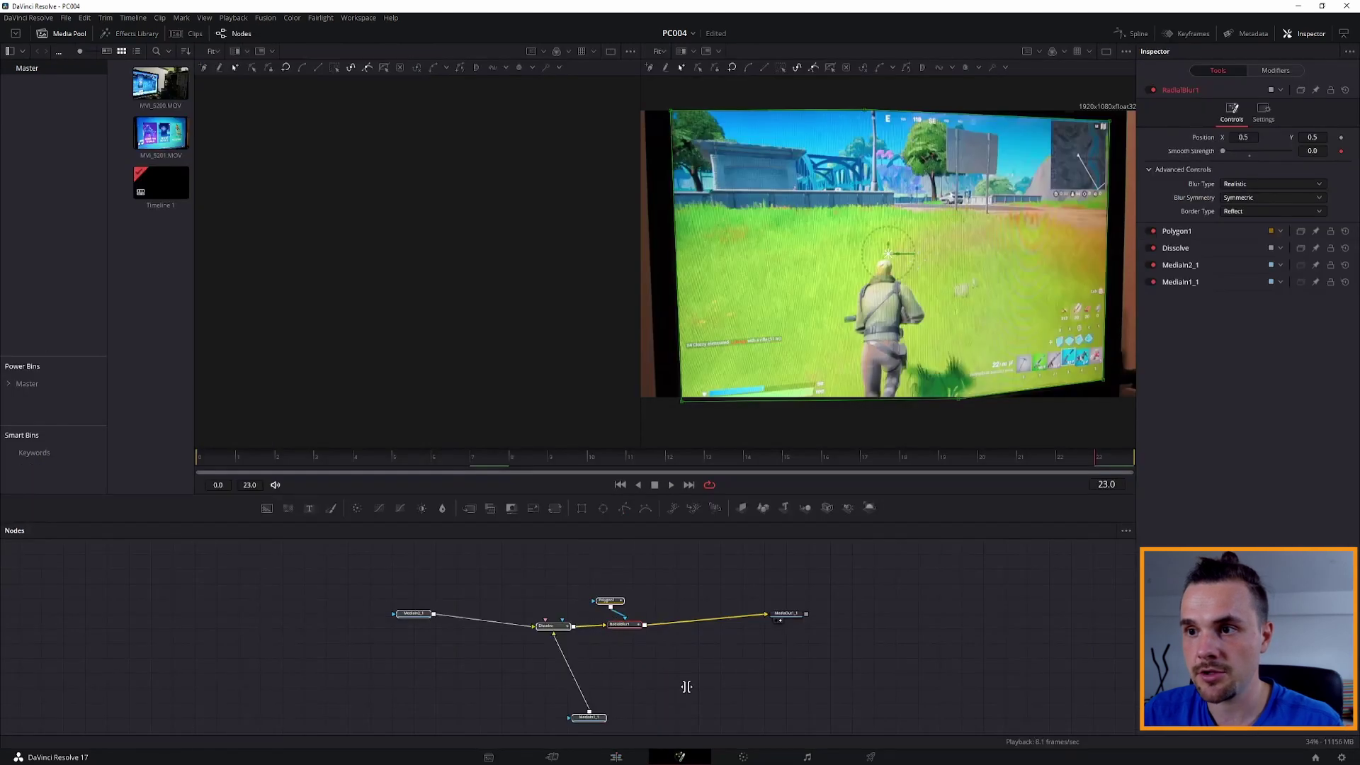
pyautogui.moveTo(695, 729); pyautogui.dragTo(343, 606)
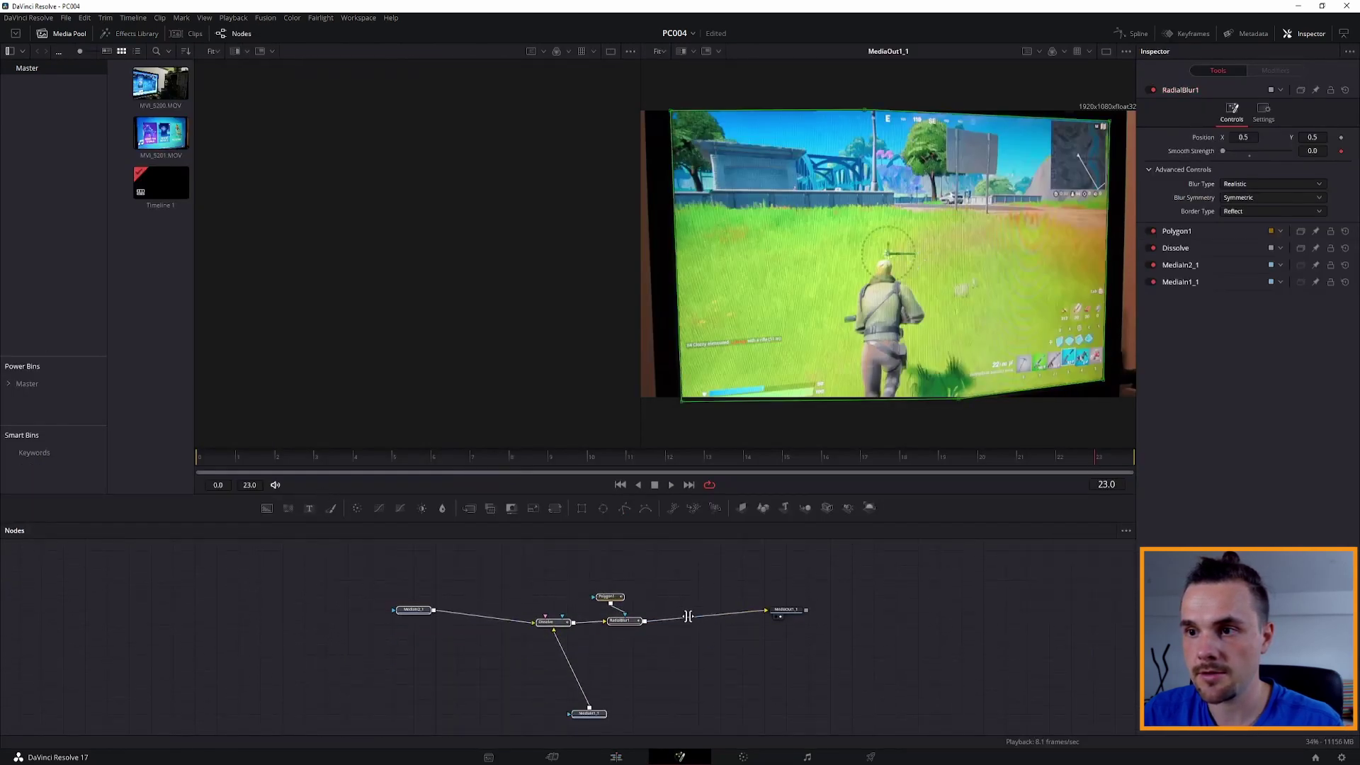
pyautogui.rightClick(636, 621)
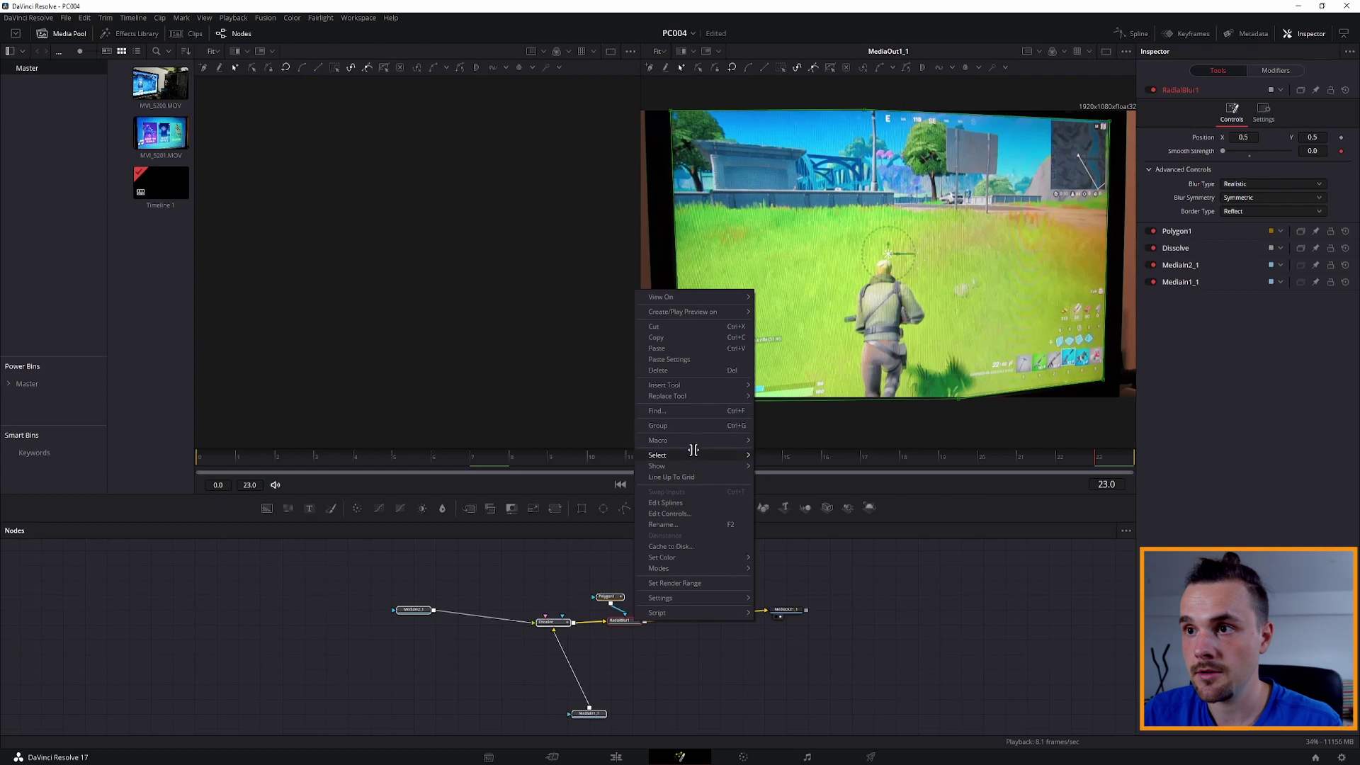
pyautogui.moveTo(692, 440)
pyautogui.click(779, 442)
# - Save the macro as Jackall_RadialBlur in Fusion\Templates\Edit\Transitions and return to the Edit page
pyautogui.click(430, 331)
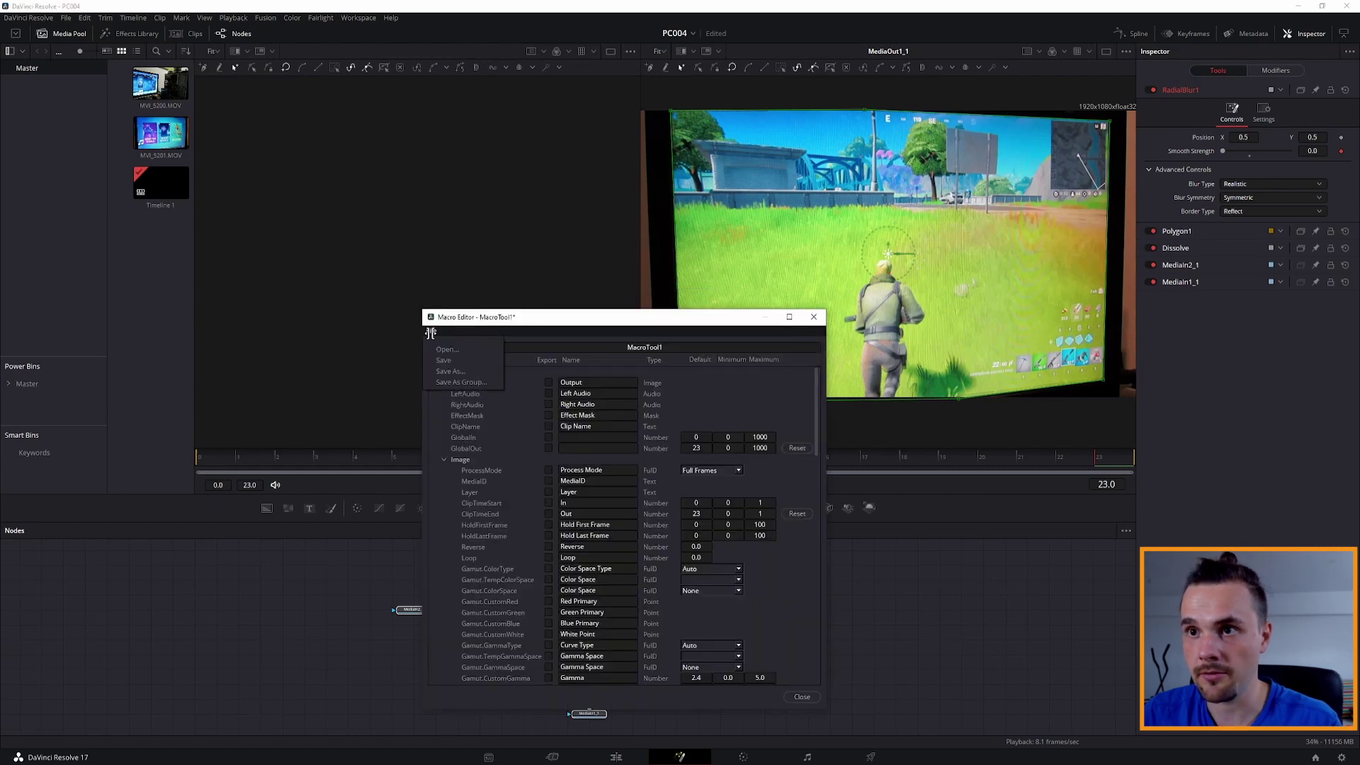
pyautogui.click(449, 371)
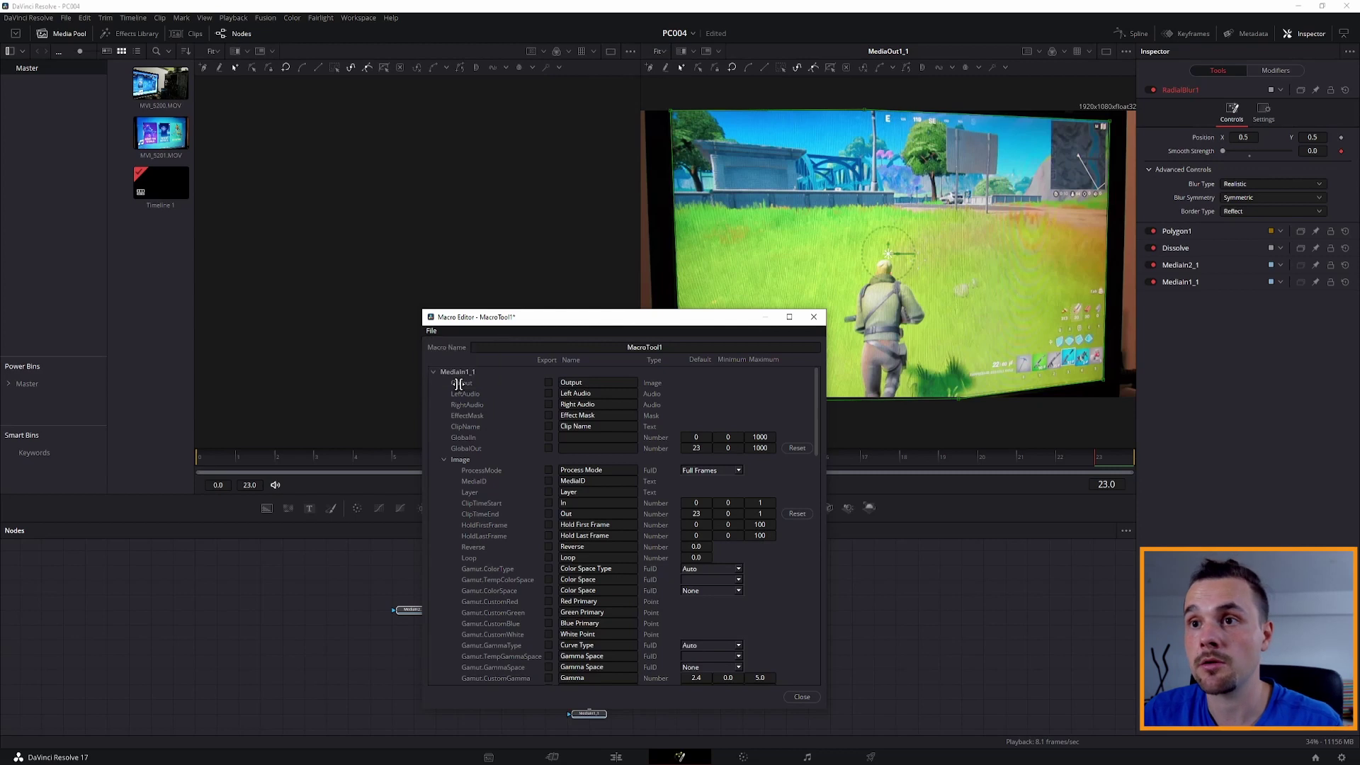
pyautogui.click(816, 269)
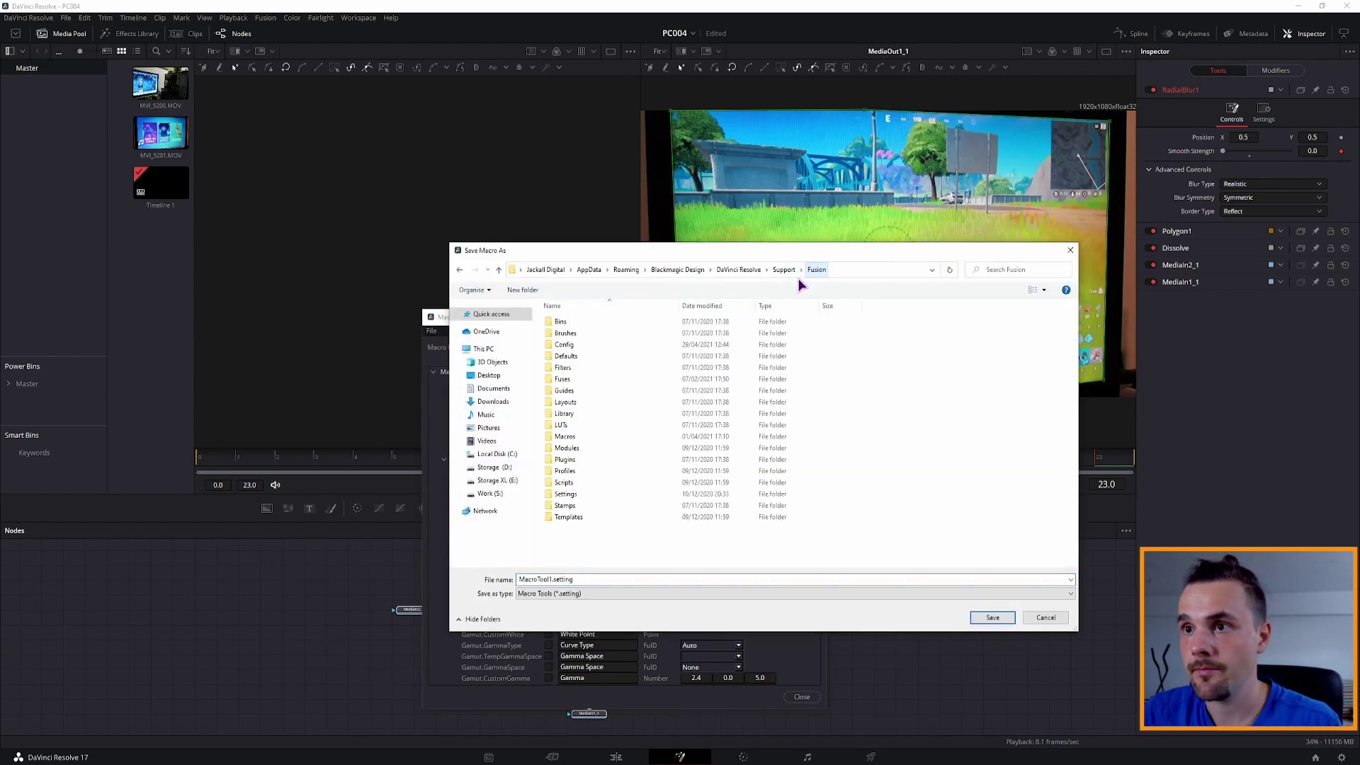
pyautogui.doubleClick(564, 517)
pyautogui.doubleClick(565, 324)
pyautogui.doubleClick(570, 354)
pyautogui.write('Jackall_RadialBlur')
pyautogui.click(993, 618)
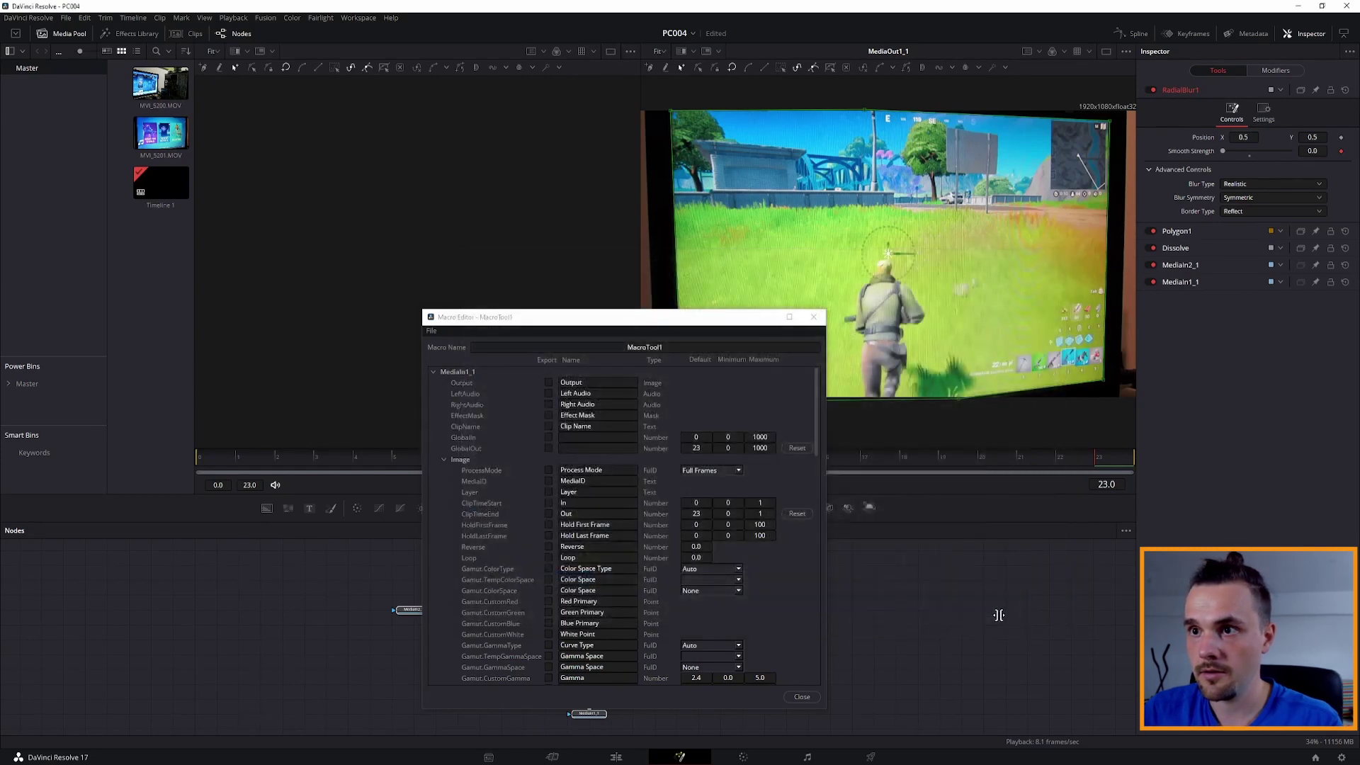
pyautogui.click(801, 696)
pyautogui.click(615, 757)
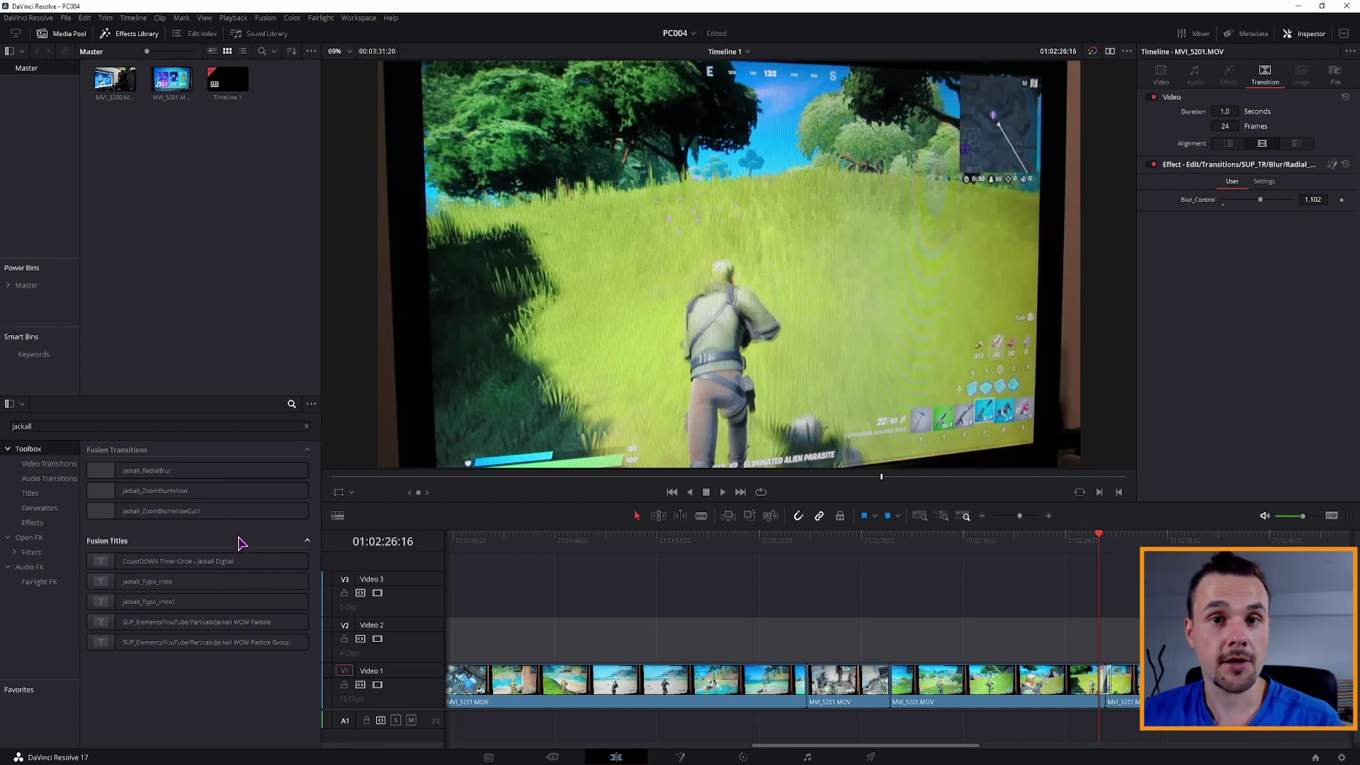
# - Place the Jackall_Typo_Intro1 title on Video 2 and play the timeline from just before it
pyautogui.moveTo(182, 603); pyautogui.dragTo(1135, 648)
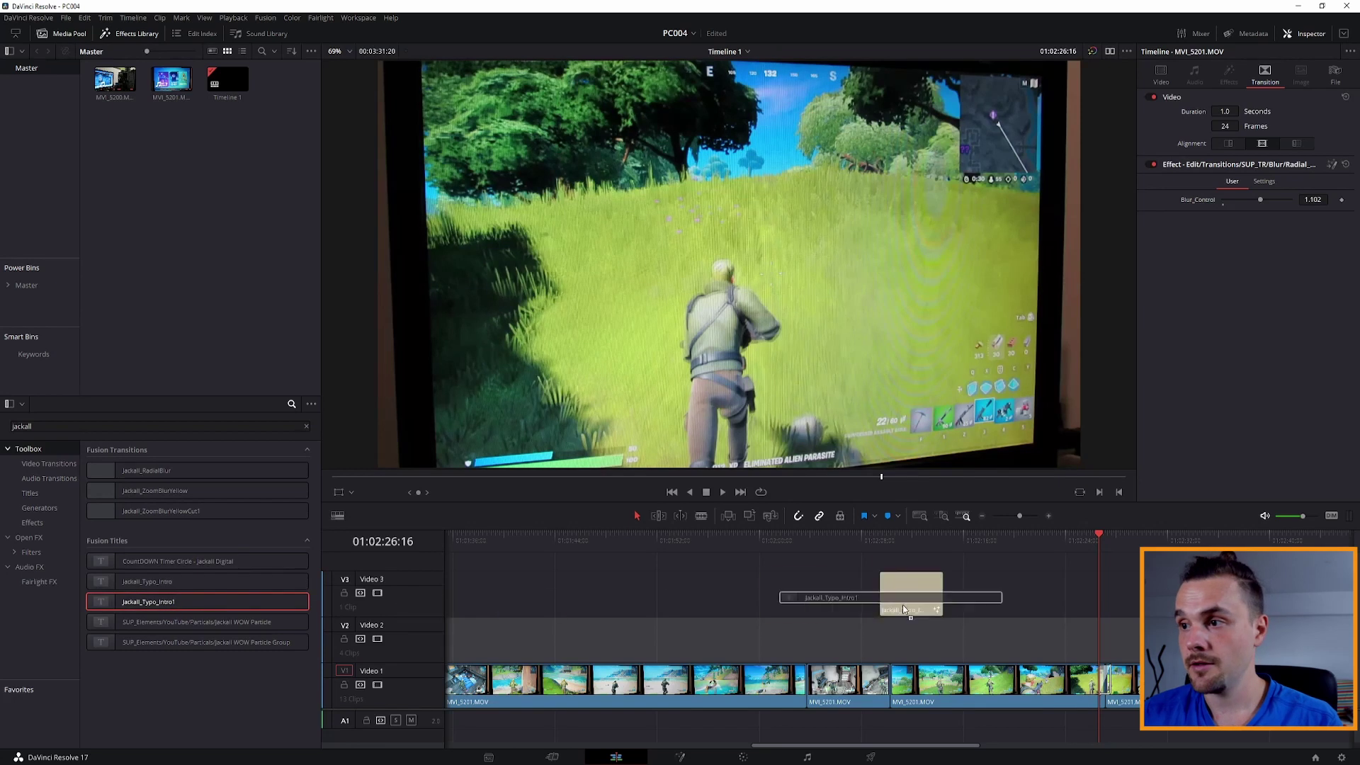
pyautogui.click(1140, 542)
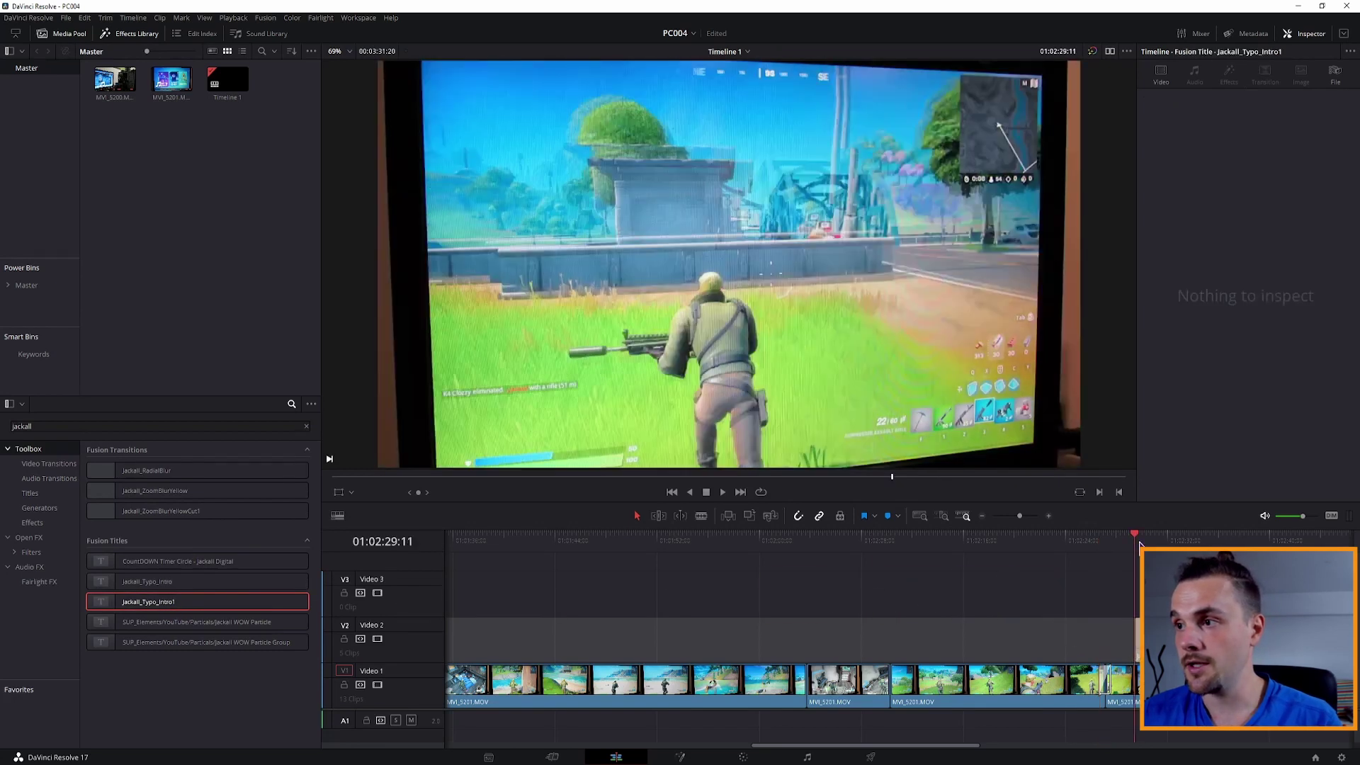
pyautogui.press('space')
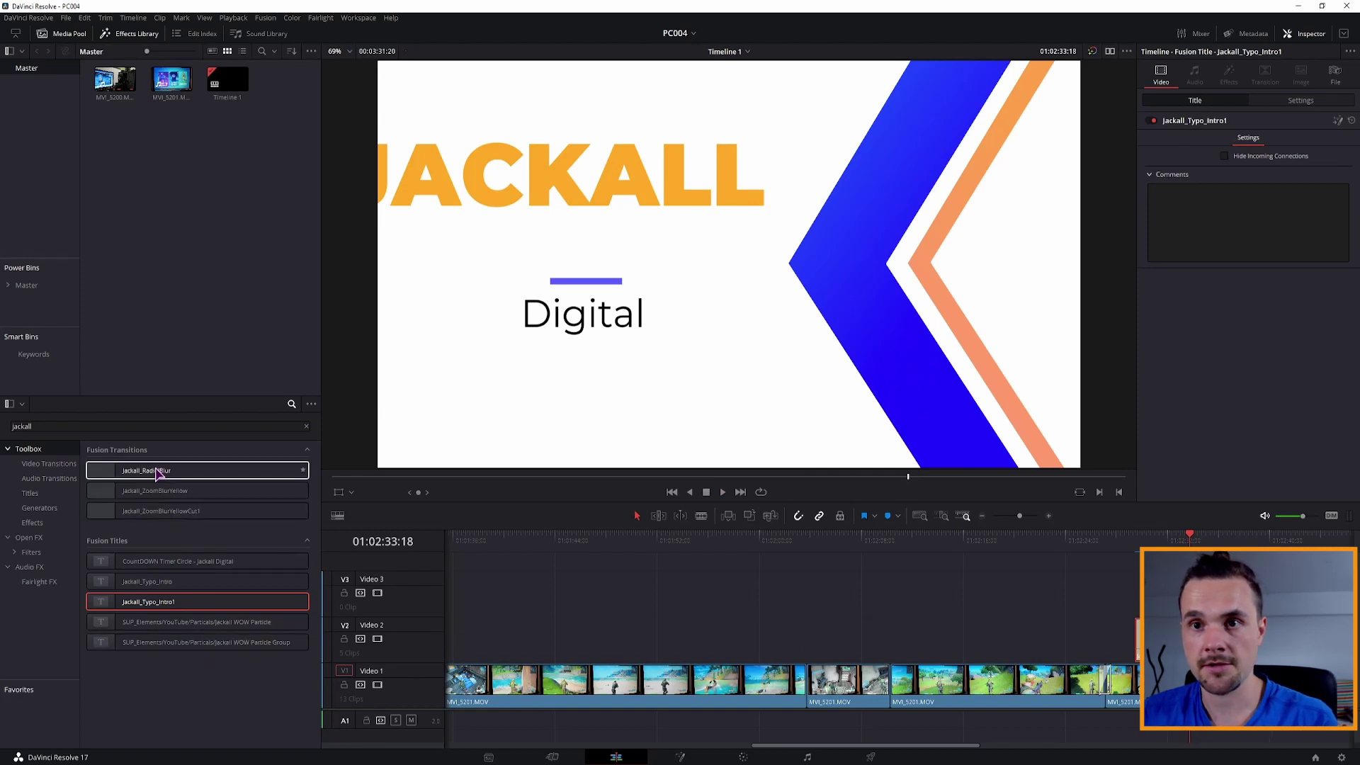
# - Drop Jackall_RadialBlur onto a Video 1 cut and play it back beside the SUP_TR Radial_Blur transition
pyautogui.moveTo(145, 470); pyautogui.dragTo(889, 679)
pyautogui.click(1100, 540)
pyautogui.press('space')
pyautogui.press('space')
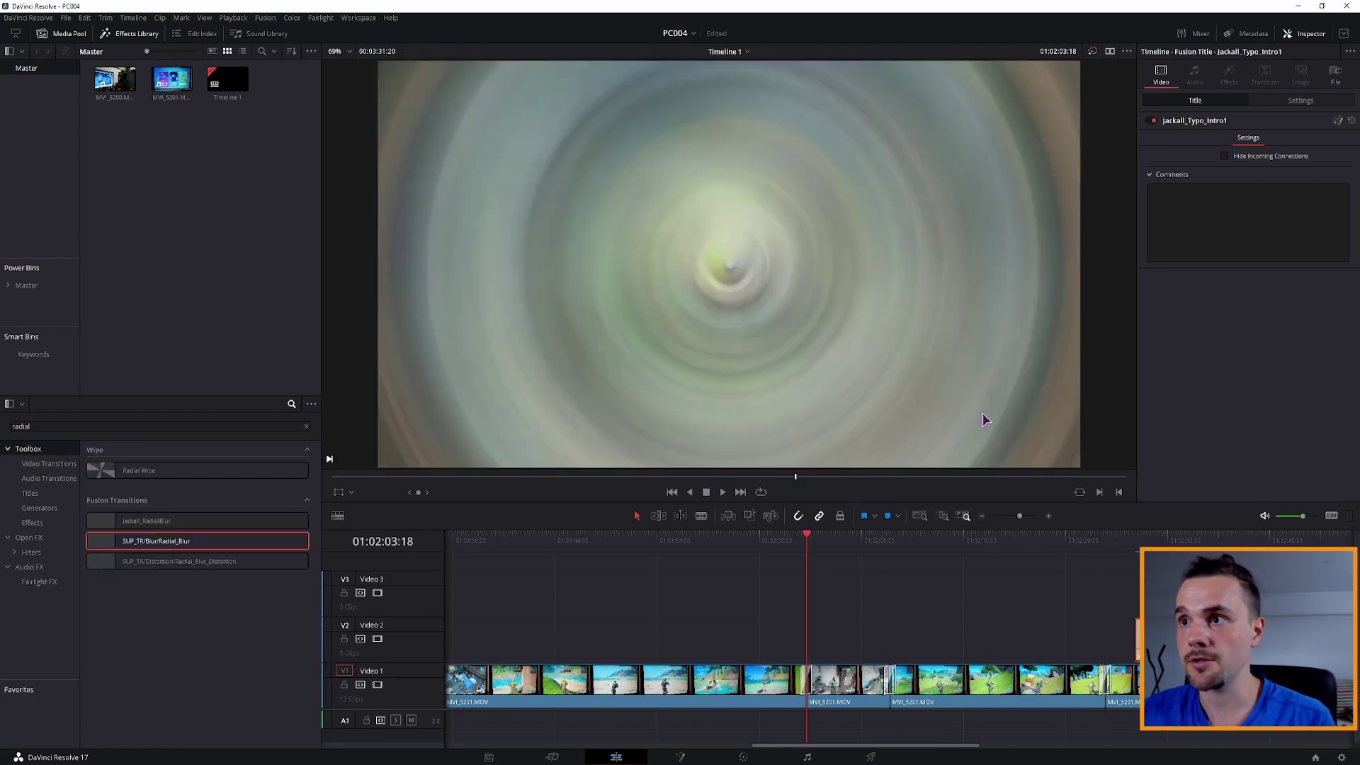
pyautogui.moveTo(875, 550); pyautogui.dragTo(889, 540)
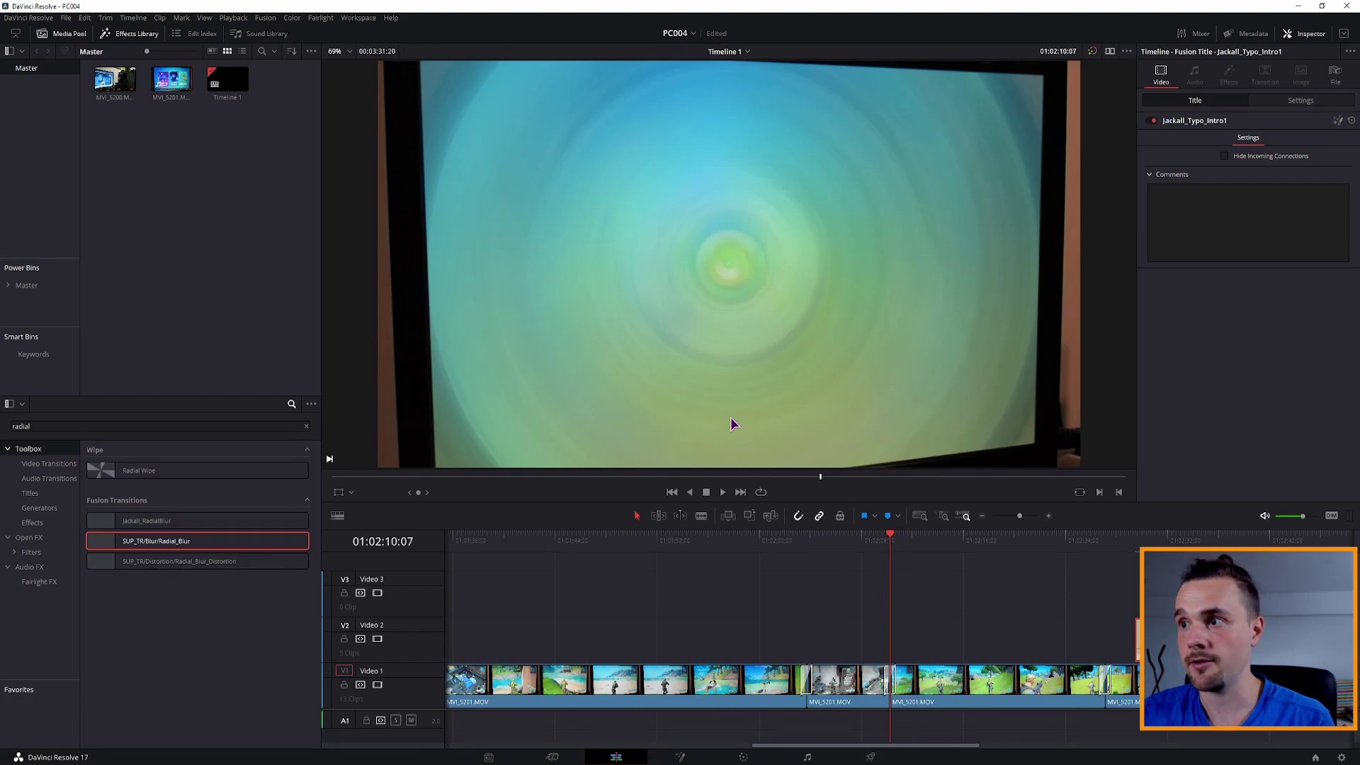
pyautogui.click(1098, 539)
pyautogui.click(1109, 678)
pyautogui.press('space')
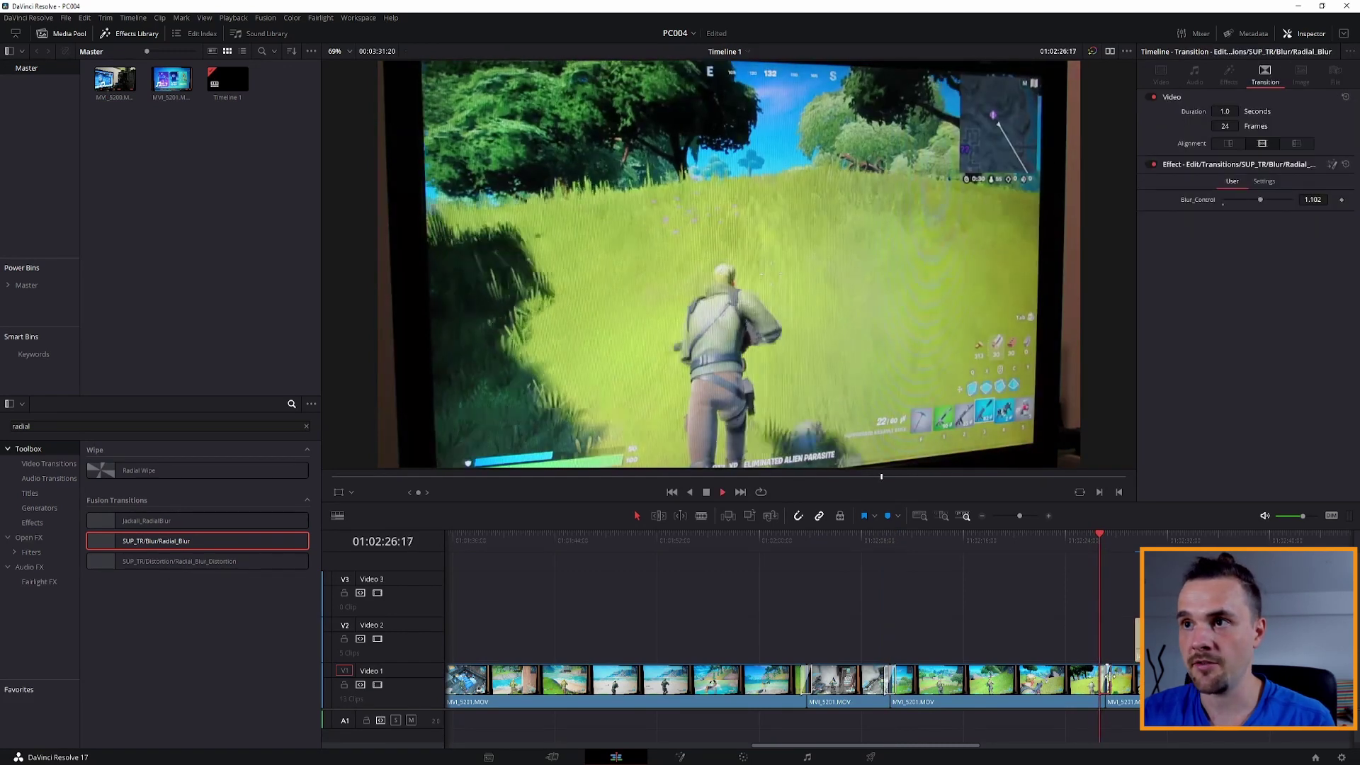
# - Open Jackall_RadialBlur in Fusion, expand MacroTool1 and Group1 with Ctrl+E, then return to Edit
pyautogui.click(892, 678)
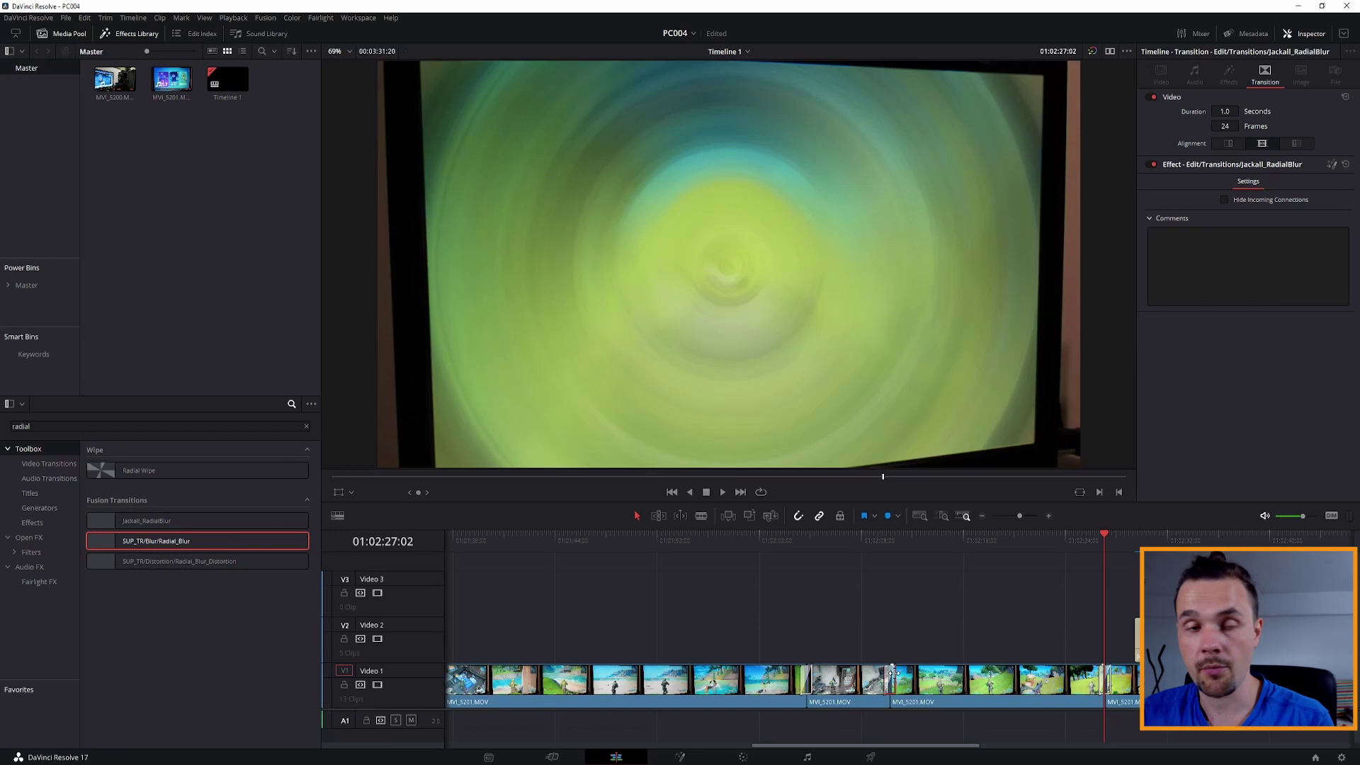
pyautogui.rightClick(893, 678)
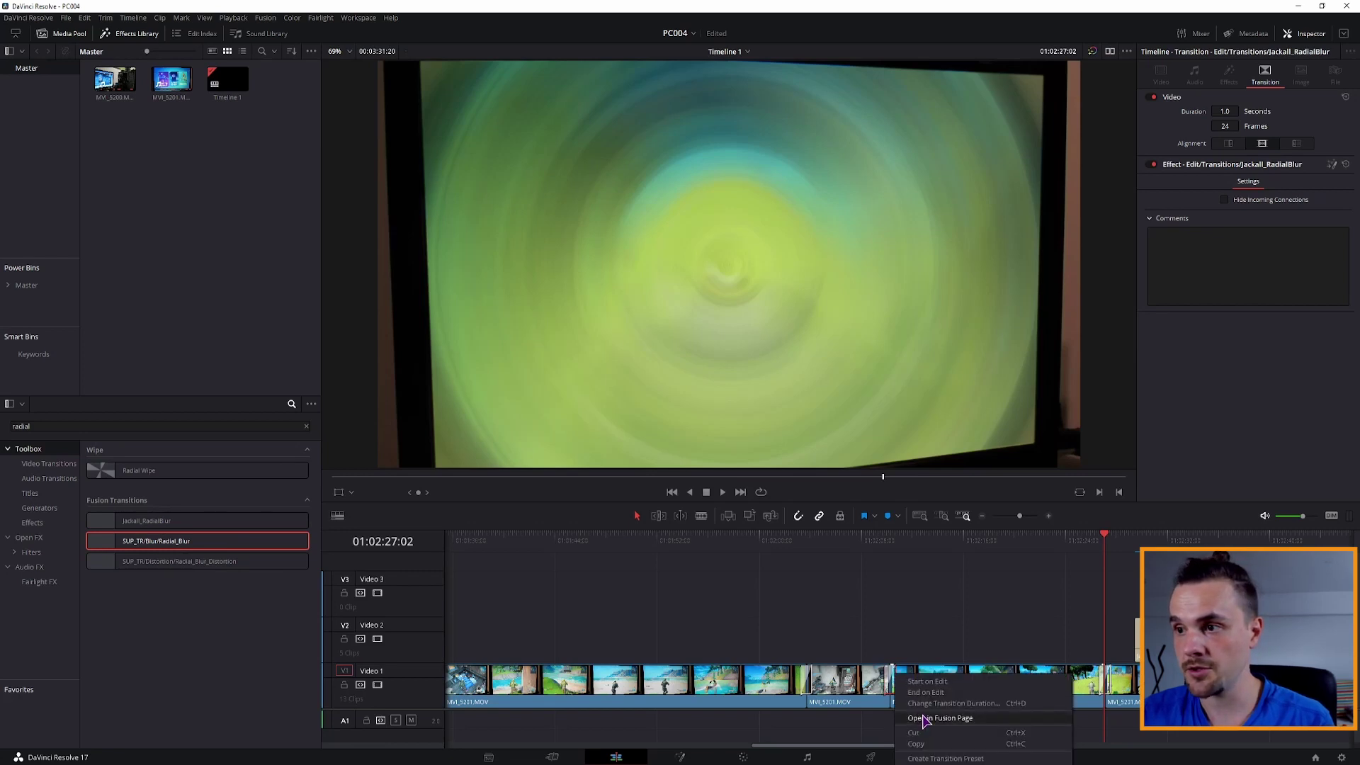
pyautogui.click(940, 717)
pyautogui.click(356, 619)
pyautogui.hotkey('ctrl', 'e')
pyautogui.click(393, 645)
pyautogui.hotkey('ctrl', 'e')
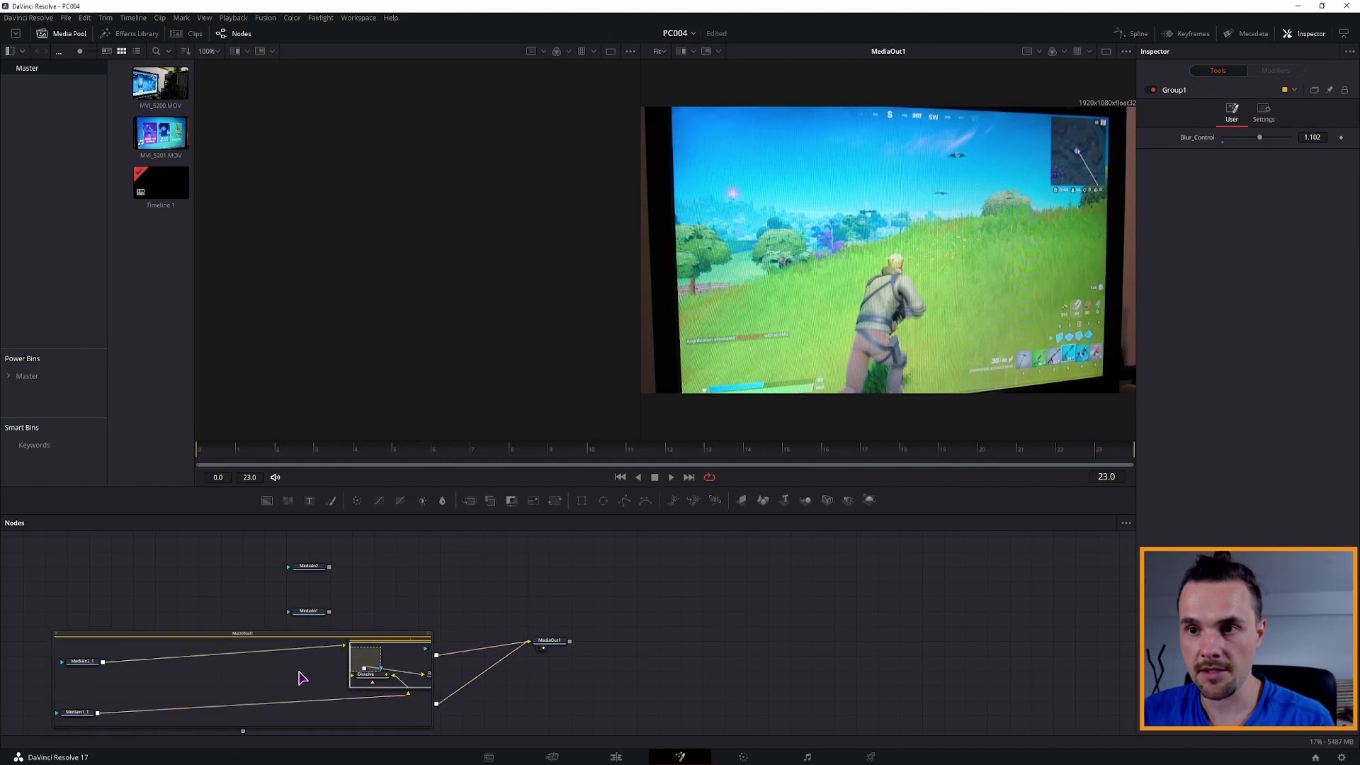
pyautogui.click(621, 757)
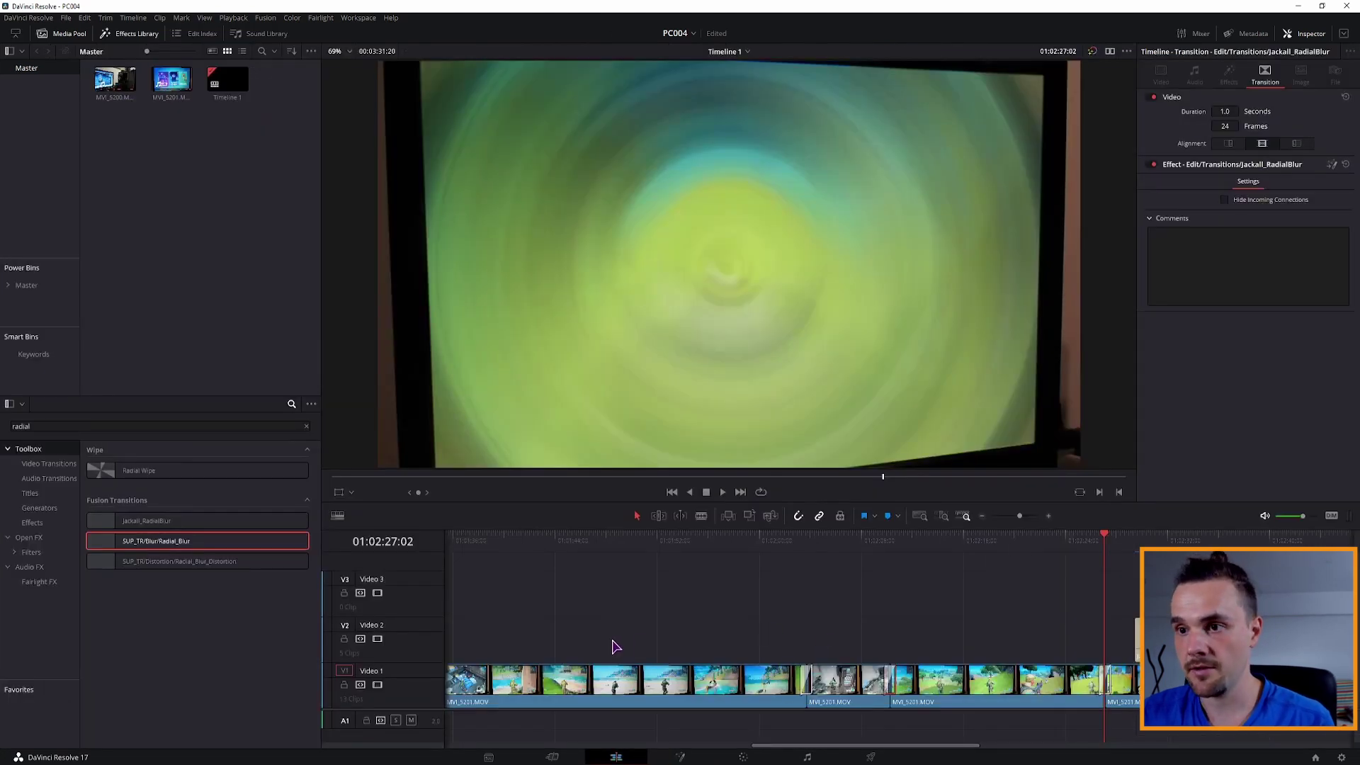
# - Open the SUP_TR Radial_Blur transition in Fusion and create a macro from its three nodes
pyautogui.rightClick(1111, 682)
pyautogui.click(1130, 617)
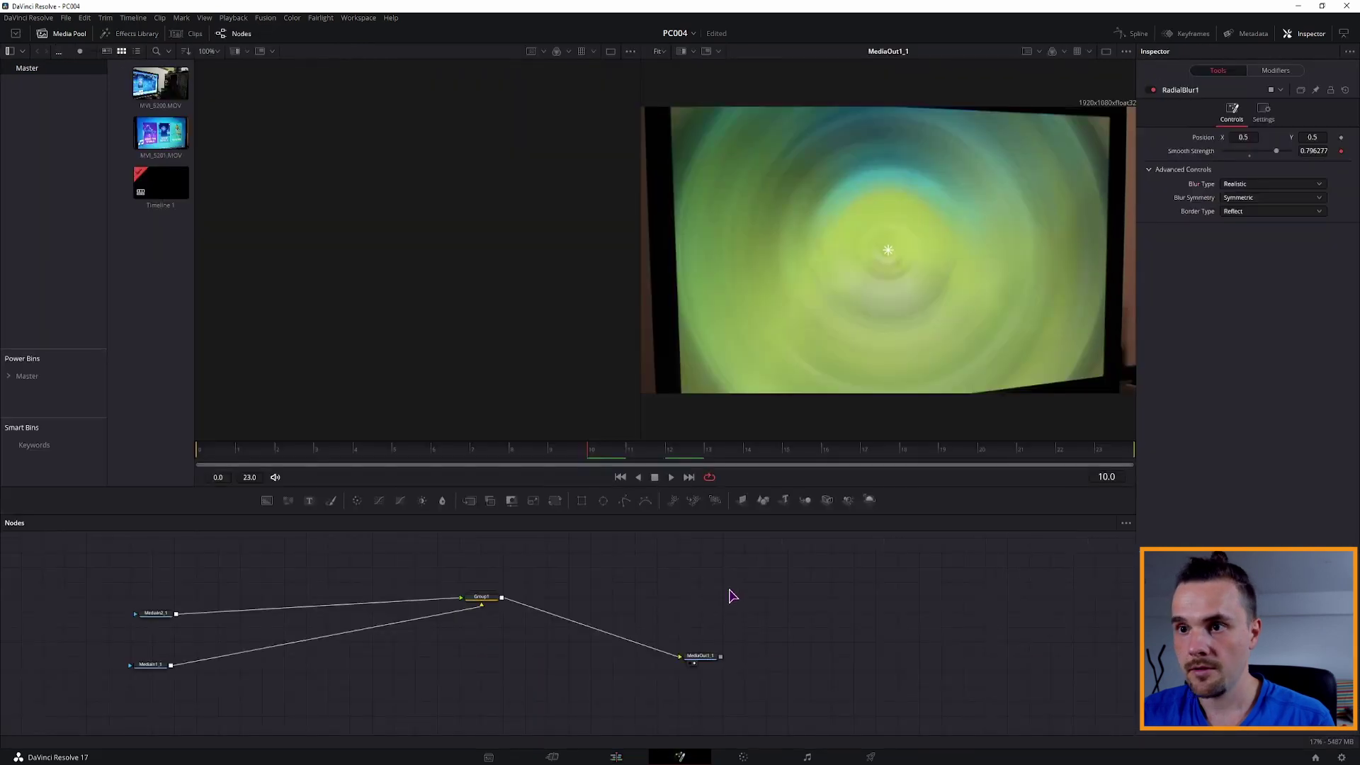
pyautogui.moveTo(503, 673); pyautogui.dragTo(117, 566)
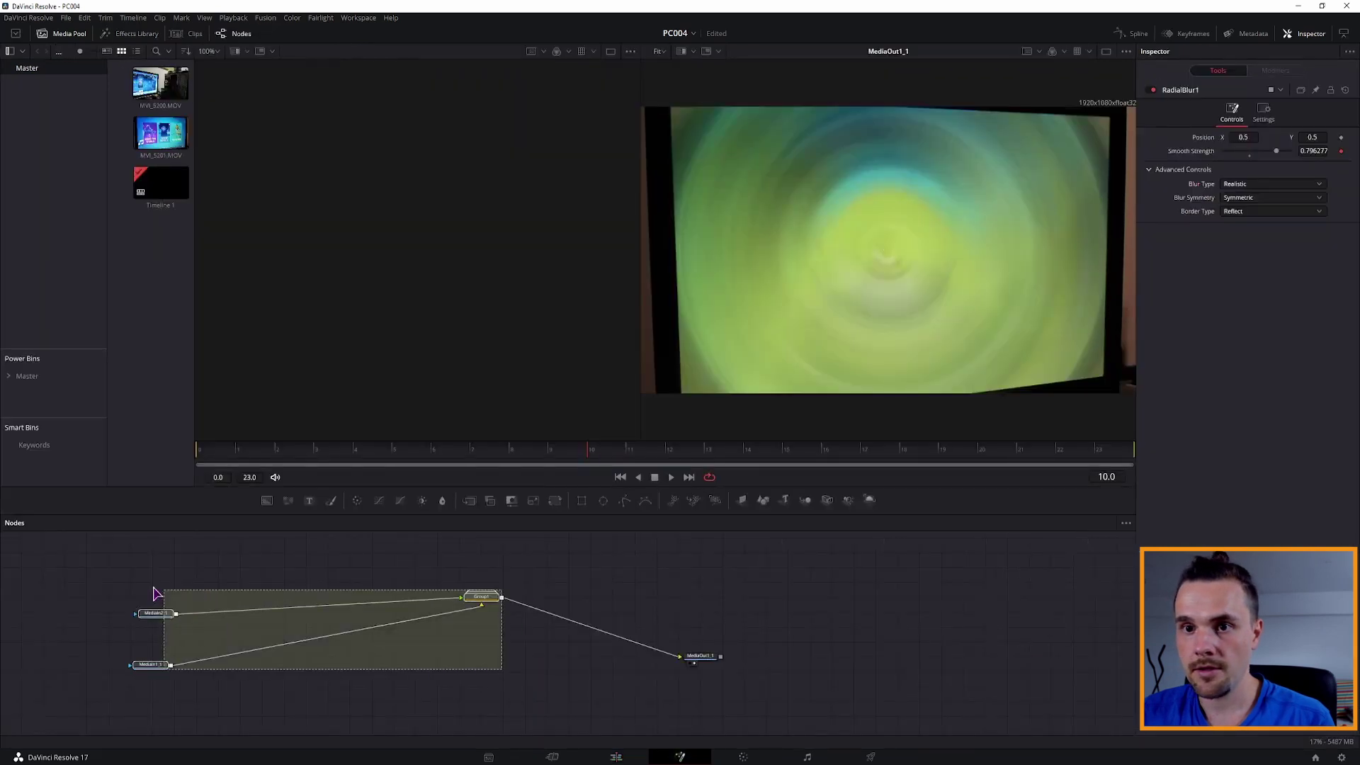
pyautogui.rightClick(484, 598)
pyautogui.moveTo(563, 412)
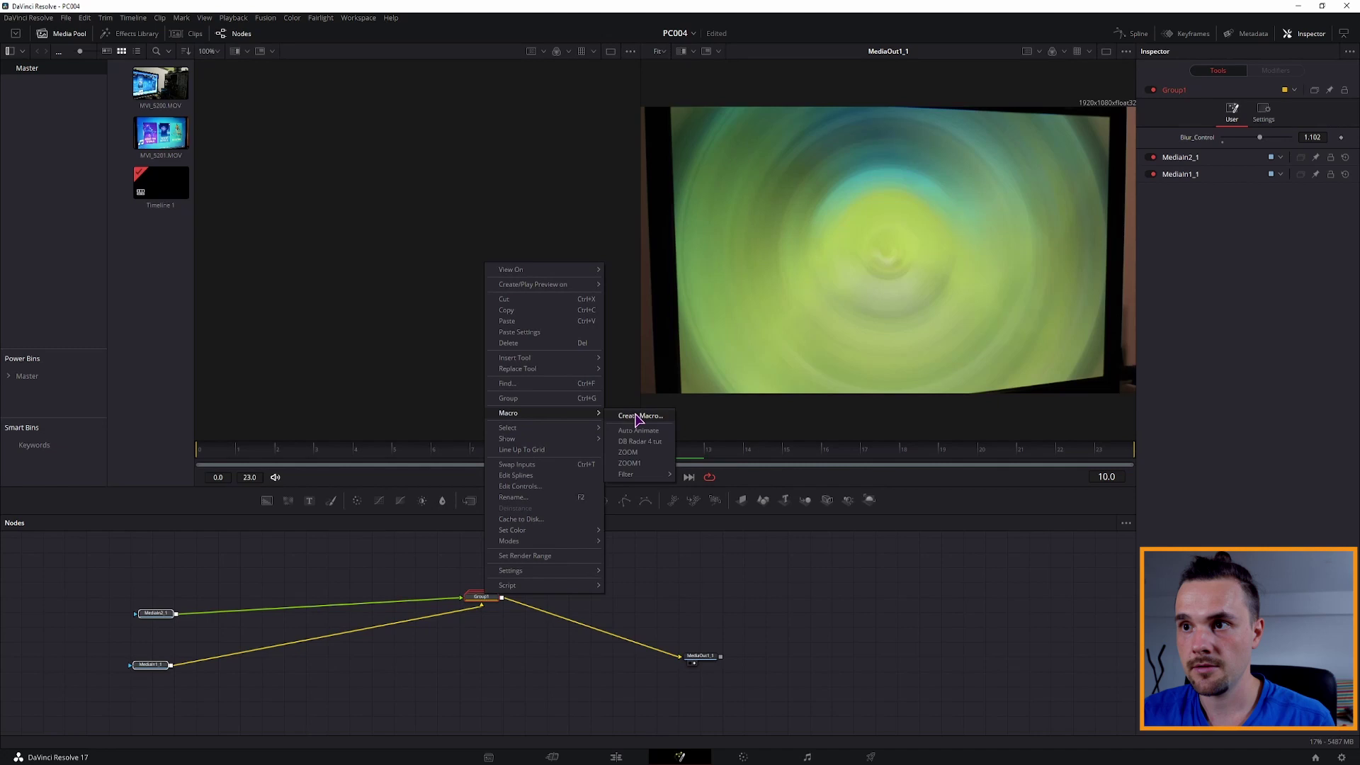
pyautogui.click(635, 420)
# - Save the macro as Jackall_RadialBlurSaveAS in Transitions and drop it onto the Video 1 cut
pyautogui.click(62, 59)
pyautogui.click(91, 104)
pyautogui.write('Jackall_RadialBlurSaveAS')
pyautogui.click(794, 270)
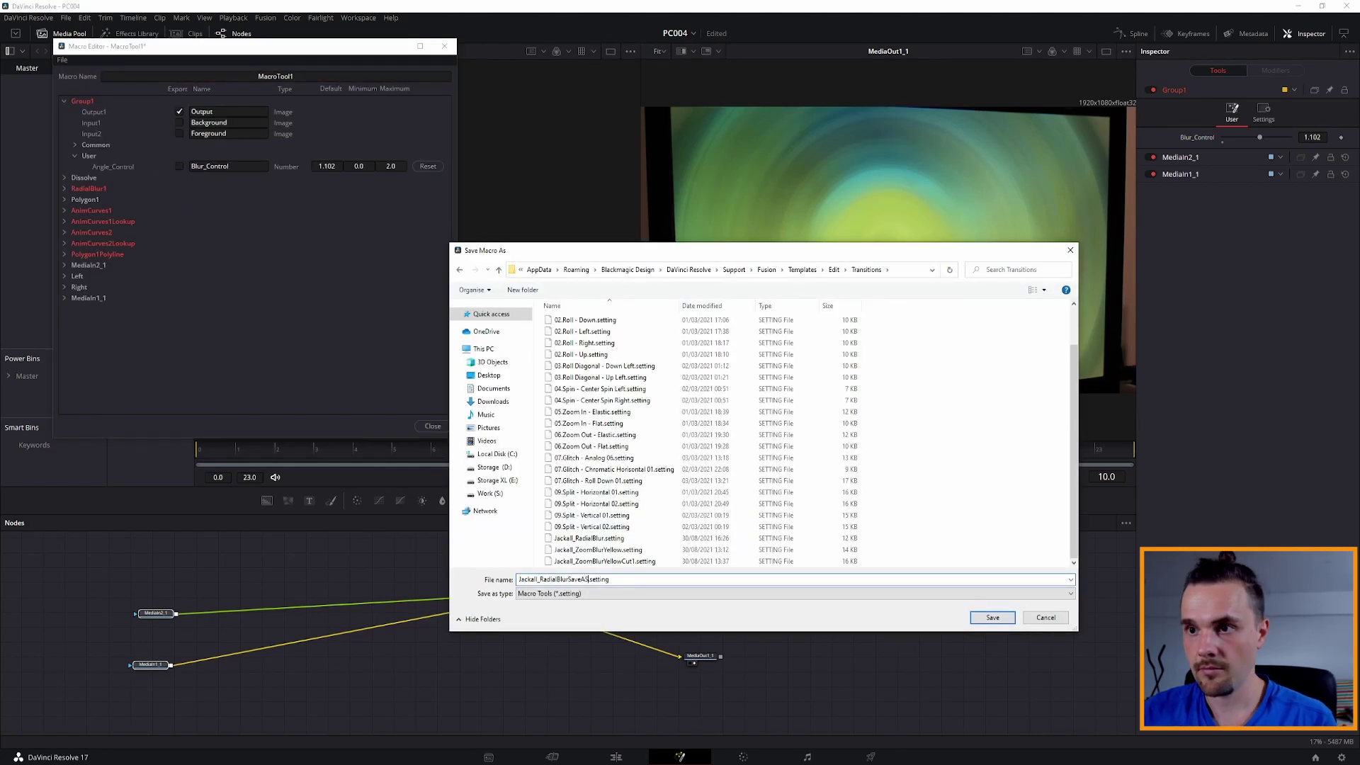
pyautogui.click(991, 617)
pyautogui.hotkey('shift', '4')
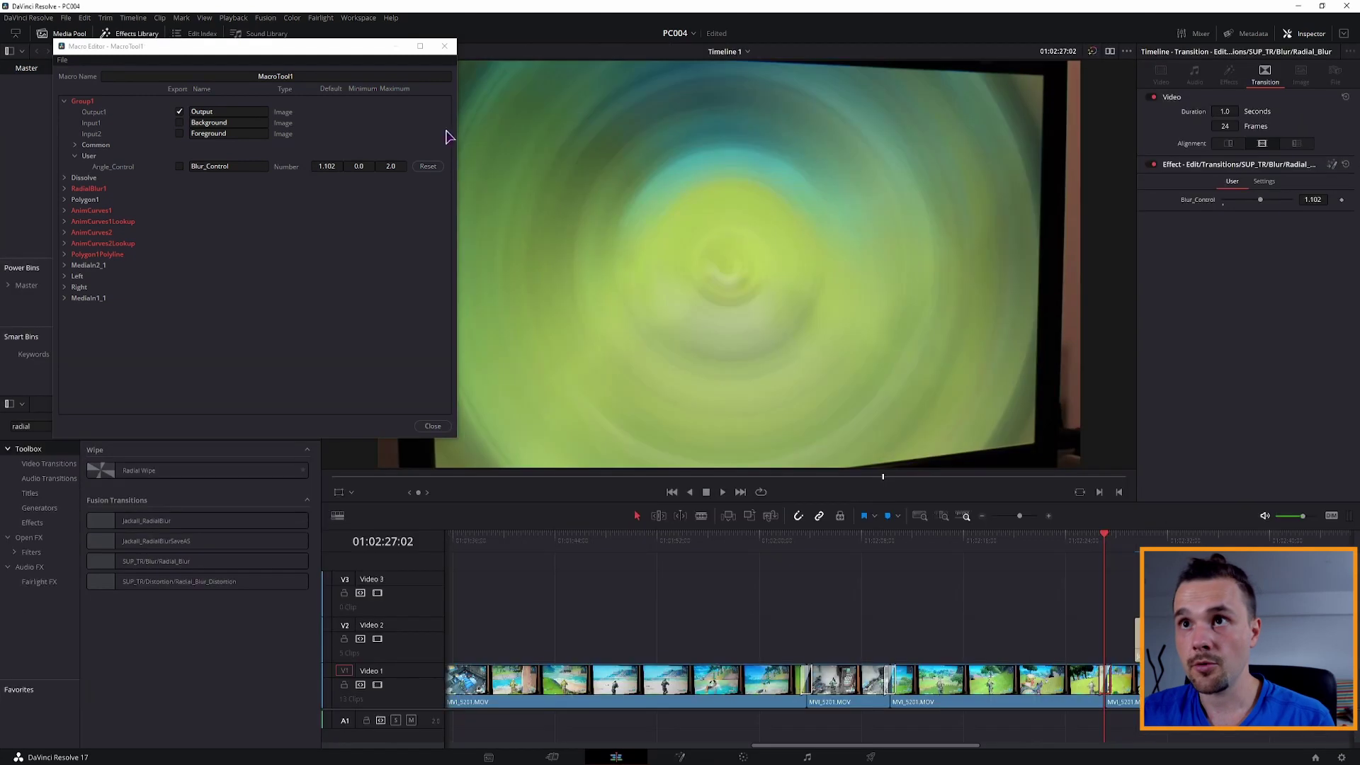
pyautogui.click(444, 48)
pyautogui.moveTo(183, 540)
pyautogui.mouseDown()
pyautogui.moveTo(526, 670)
pyautogui.moveTo(673, 678)
pyautogui.mouseUp()
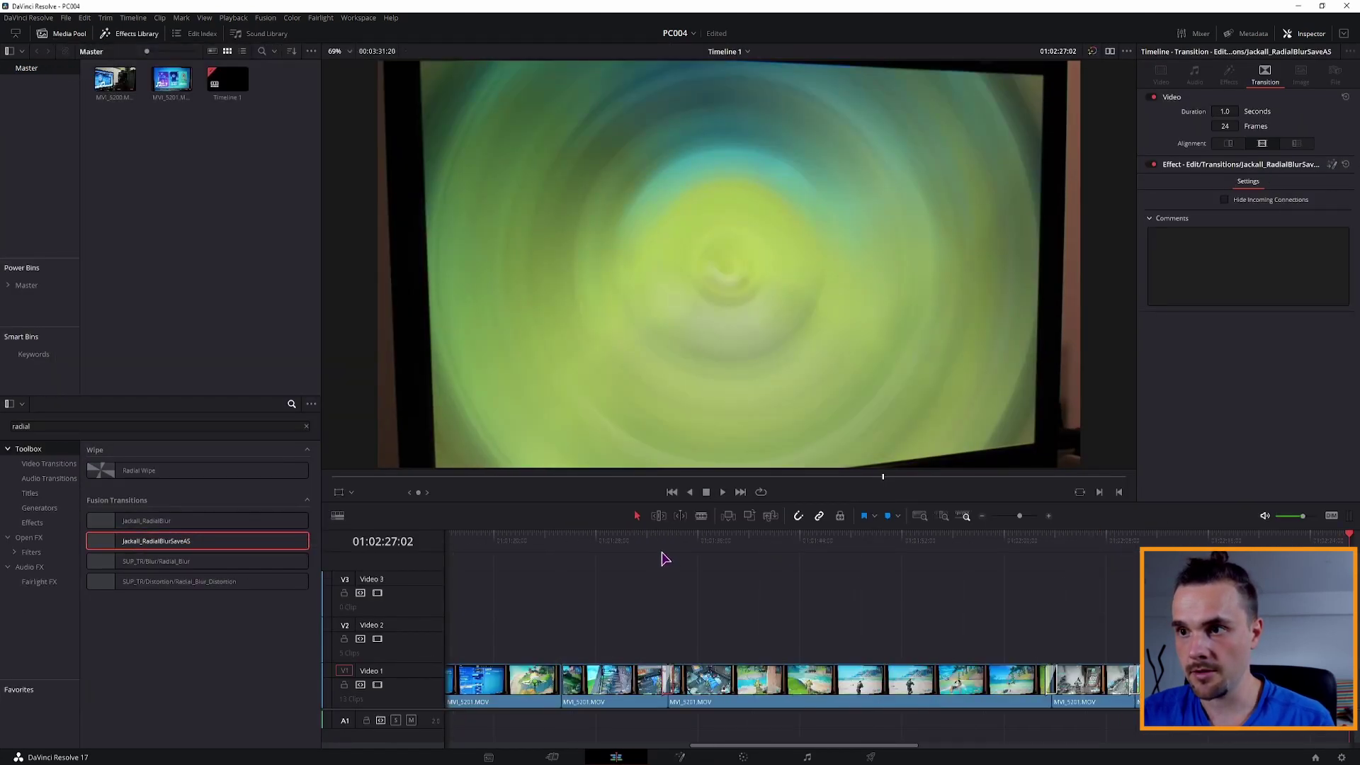
# - Play from the earlier cut and open its transition in the Fusion page
pyautogui.click(662, 559)
pyautogui.press('space')
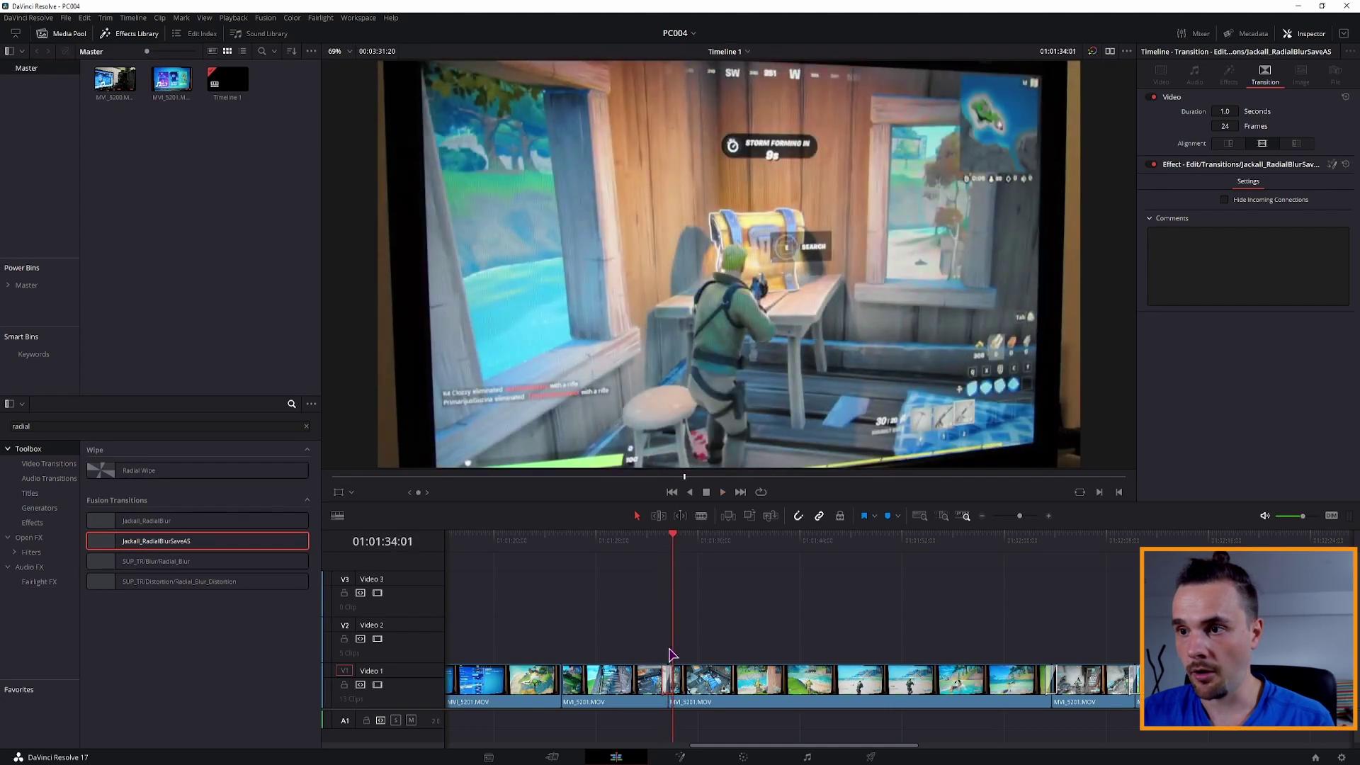
pyautogui.rightClick(665, 678)
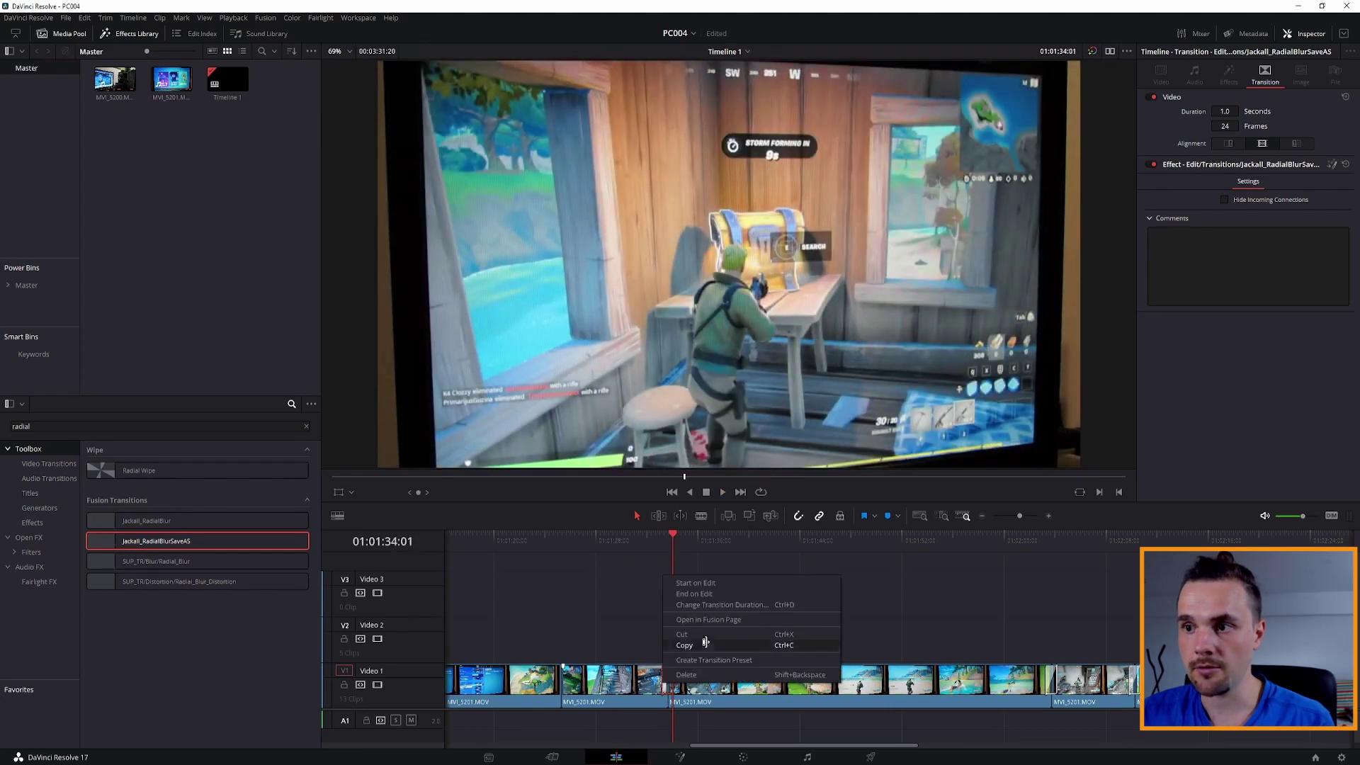
pyautogui.click(717, 619)
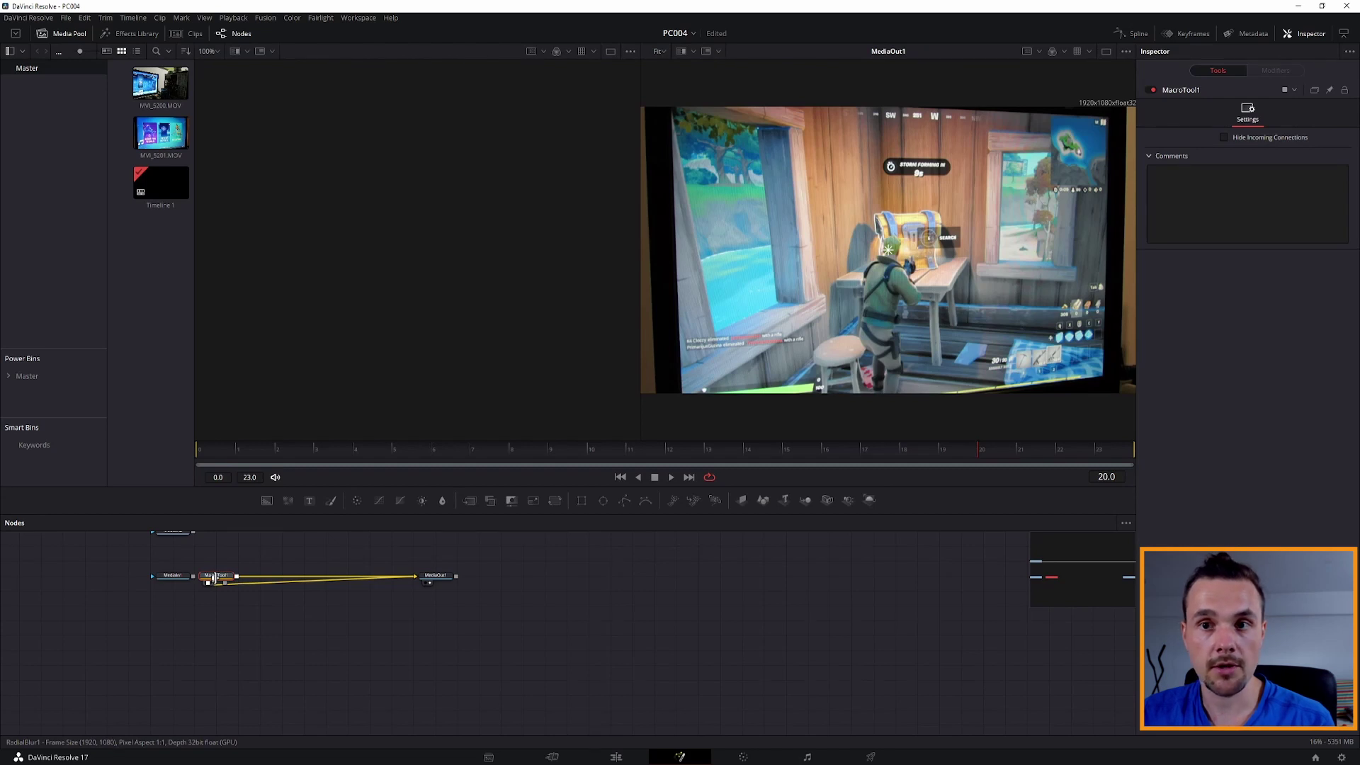
# - Move MacroTool1 right, switch to Edit and back to Fusion, and select Group1
pyautogui.moveTo(214, 578); pyautogui.dragTo(303, 577)
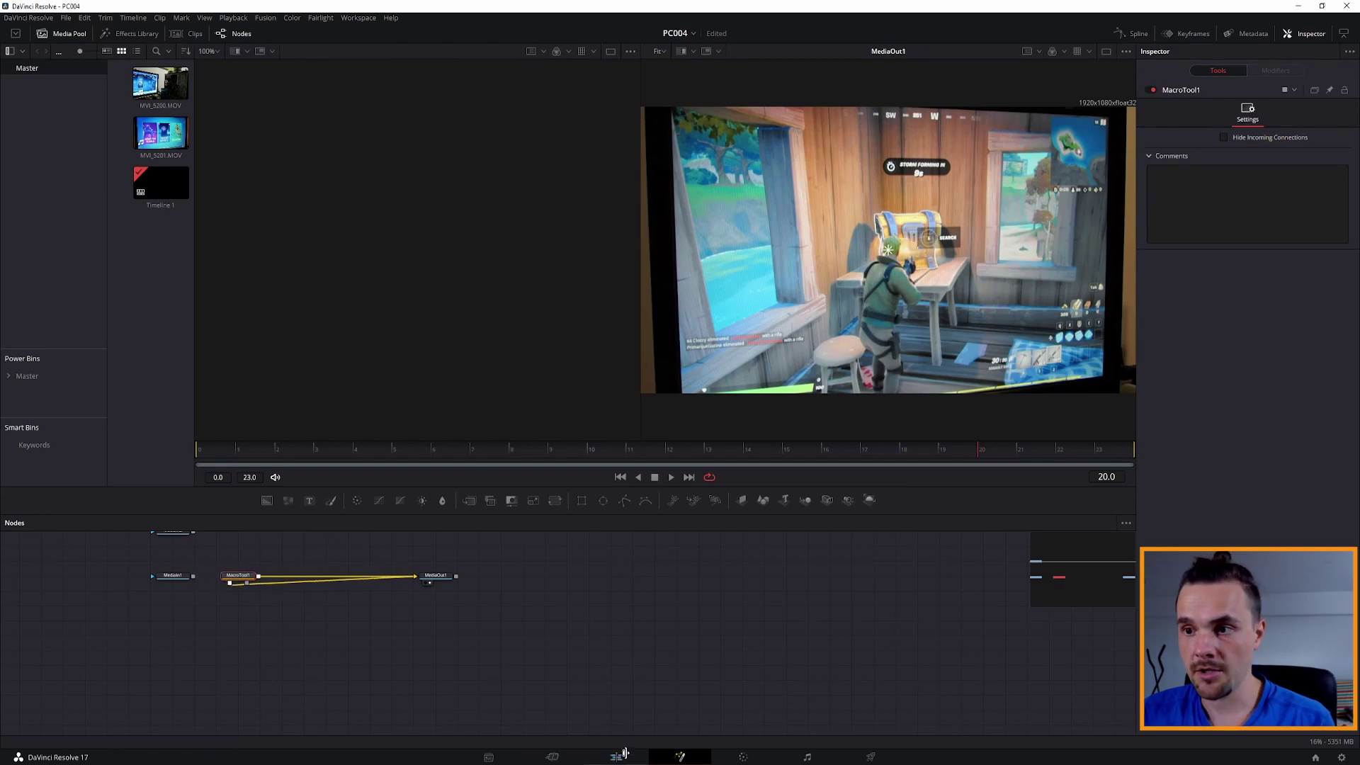
pyautogui.click(615, 757)
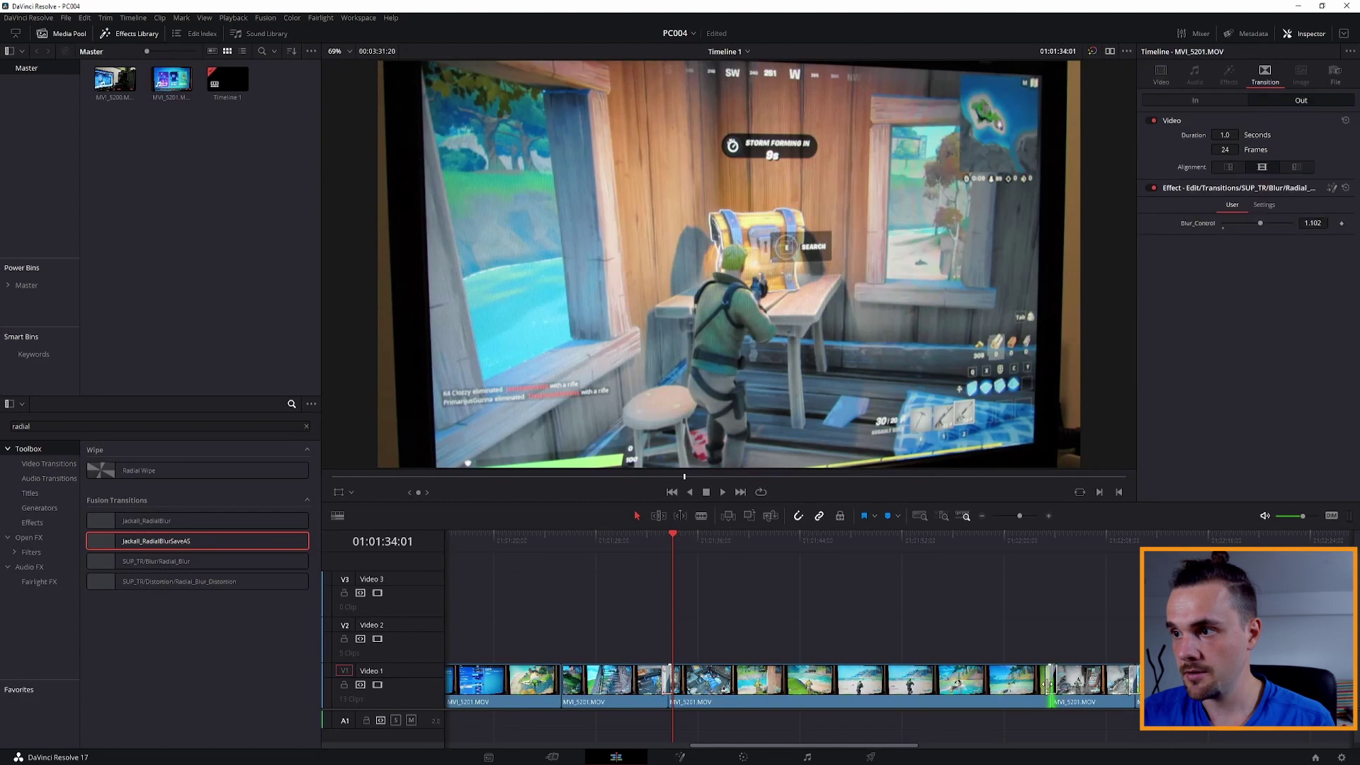
pyautogui.hotkey('shift', '5')
pyautogui.click(555, 609)
# - Expand Group1, then select and delete the stray MediaIn2 and MediaIn1 nodes
pyautogui.click(559, 610)
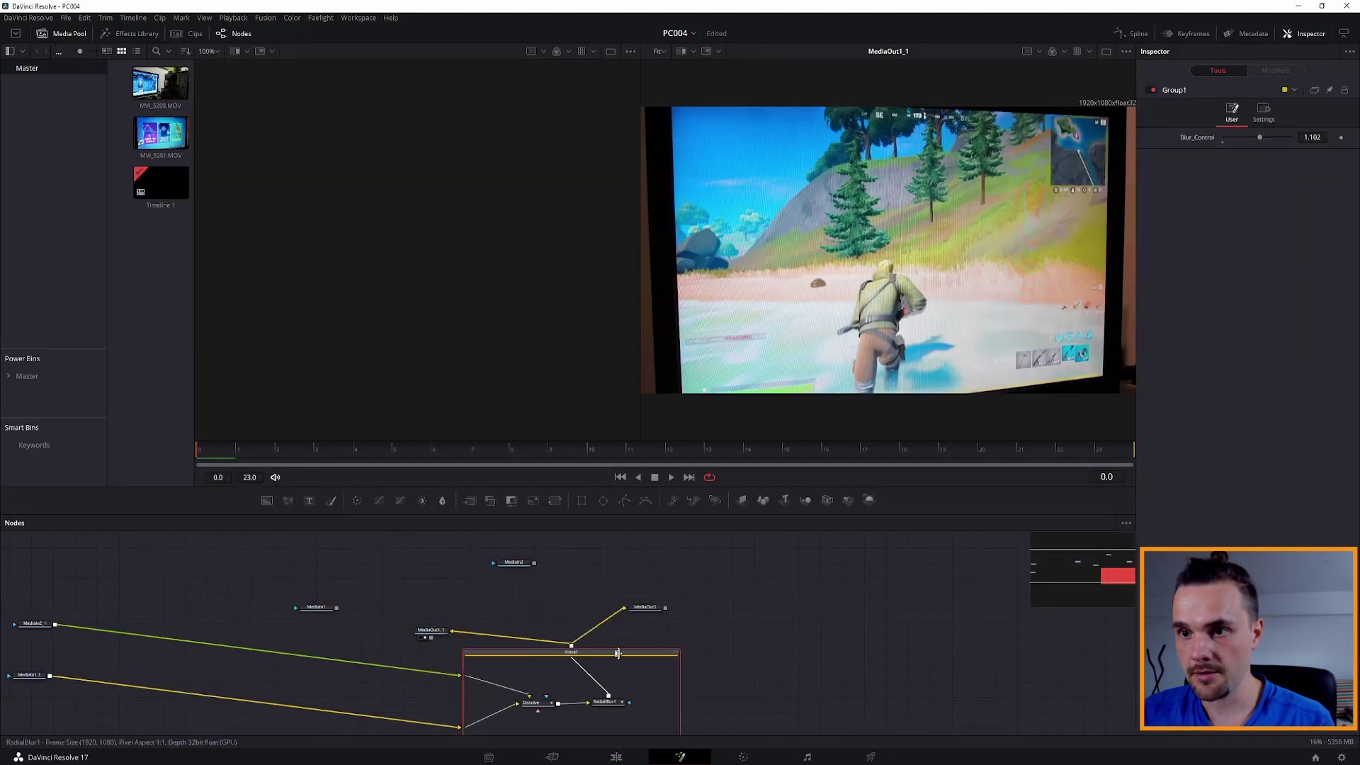
pyautogui.moveTo(558, 593); pyautogui.dragTo(309, 552)
pyautogui.press('Delete')
pyautogui.moveTo(337, 599); pyautogui.dragTo(297, 637)
pyautogui.press('Delete')
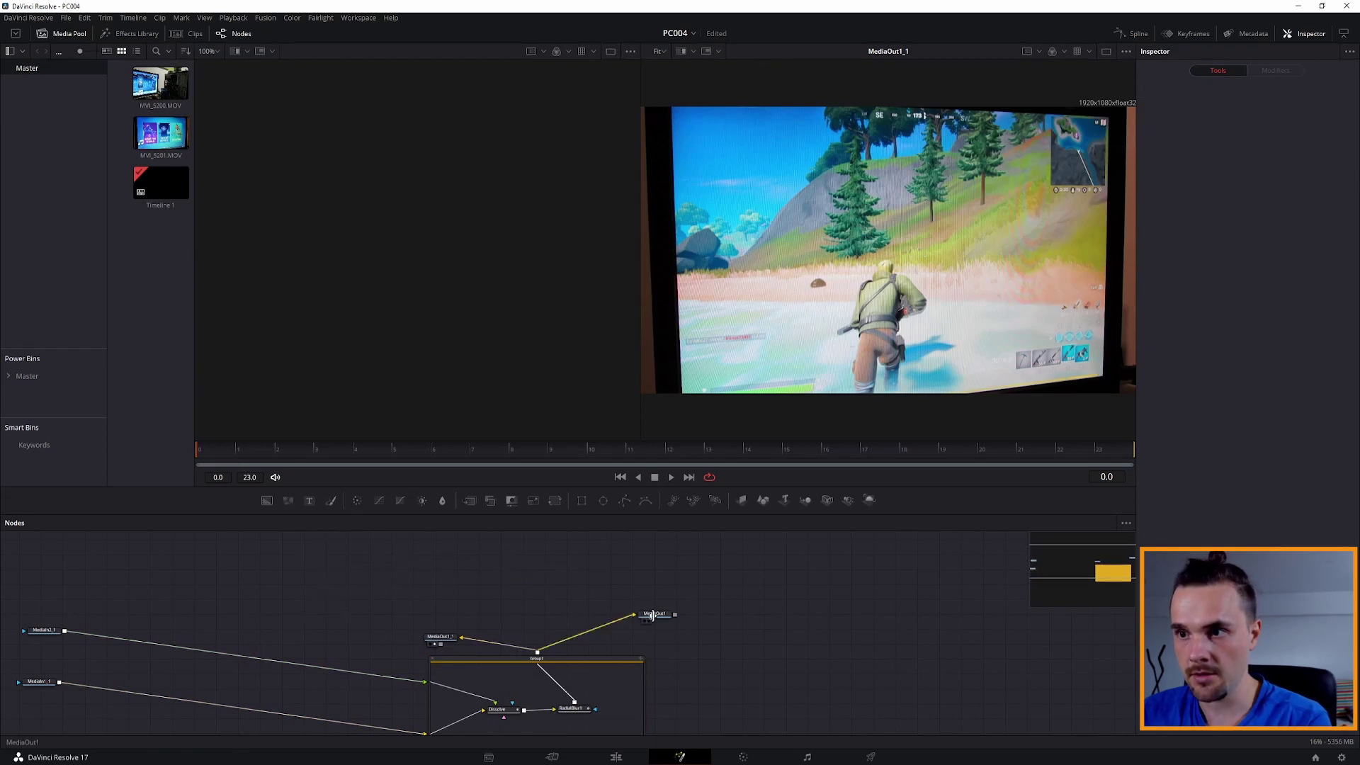